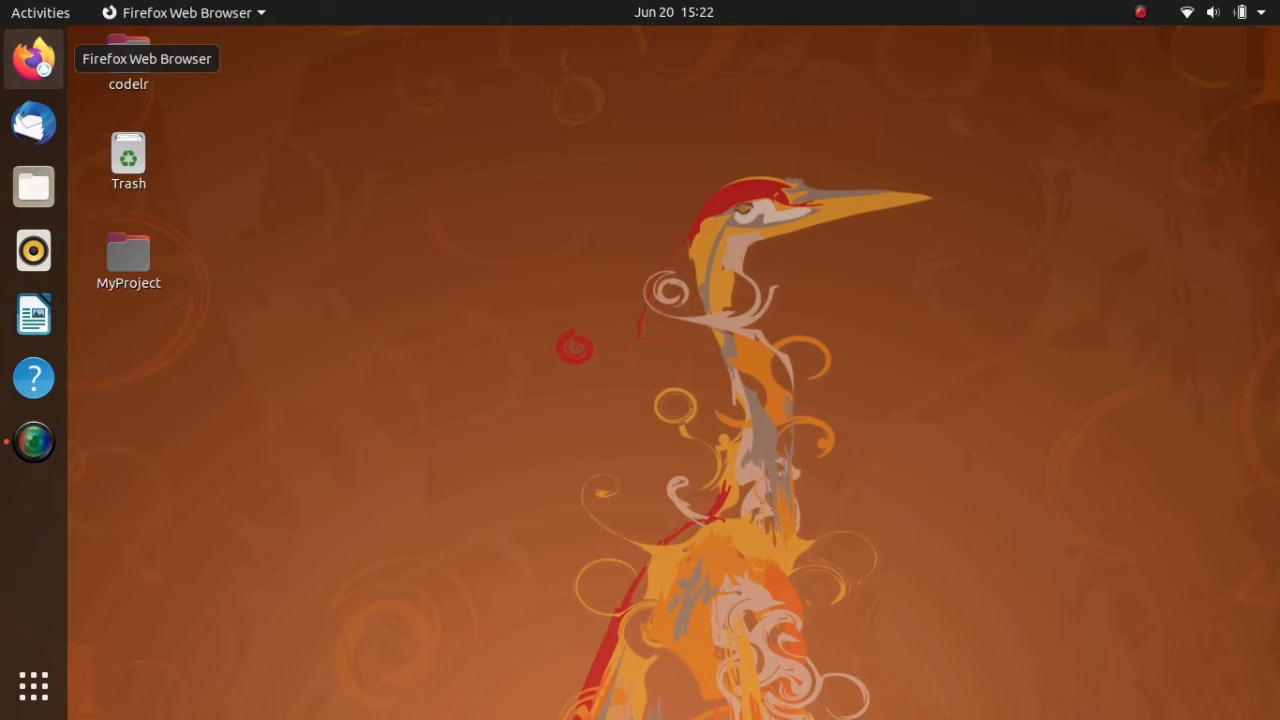
# - Load kali.org in Firefox and open the site's Kali Linux Downloads page
pyautogui.write('kali.org/')
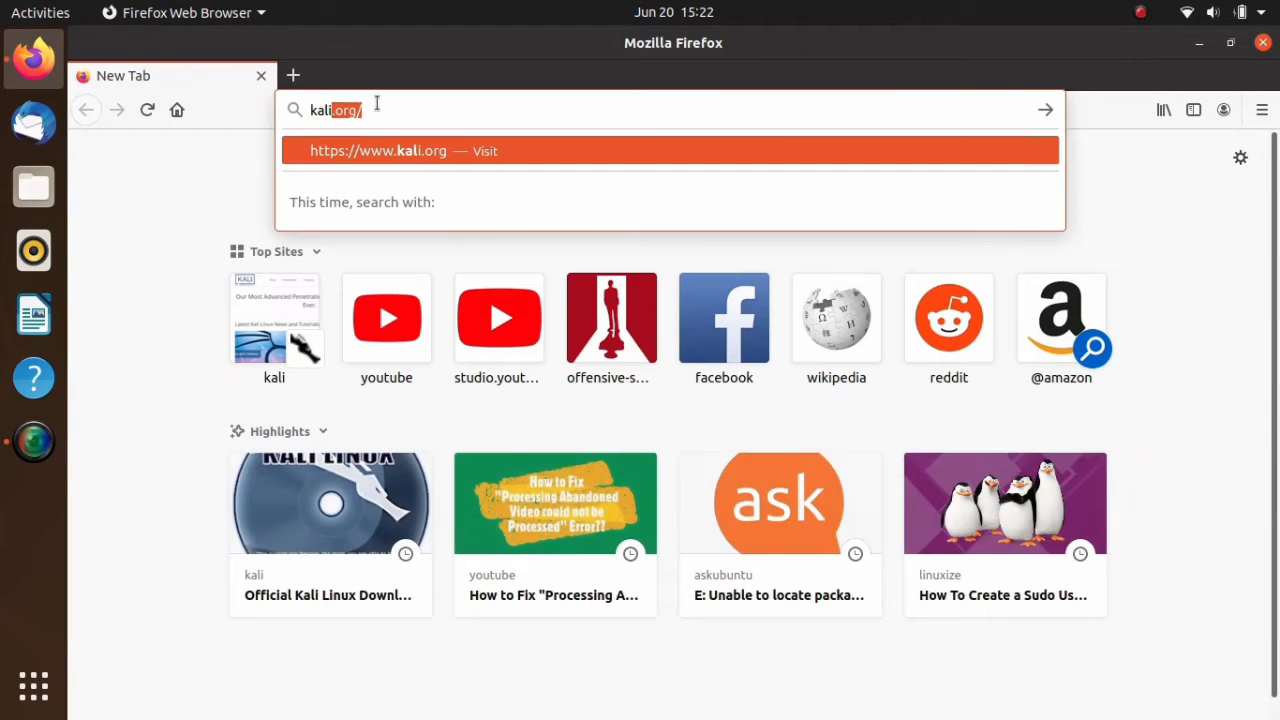
pyautogui.press('Right')
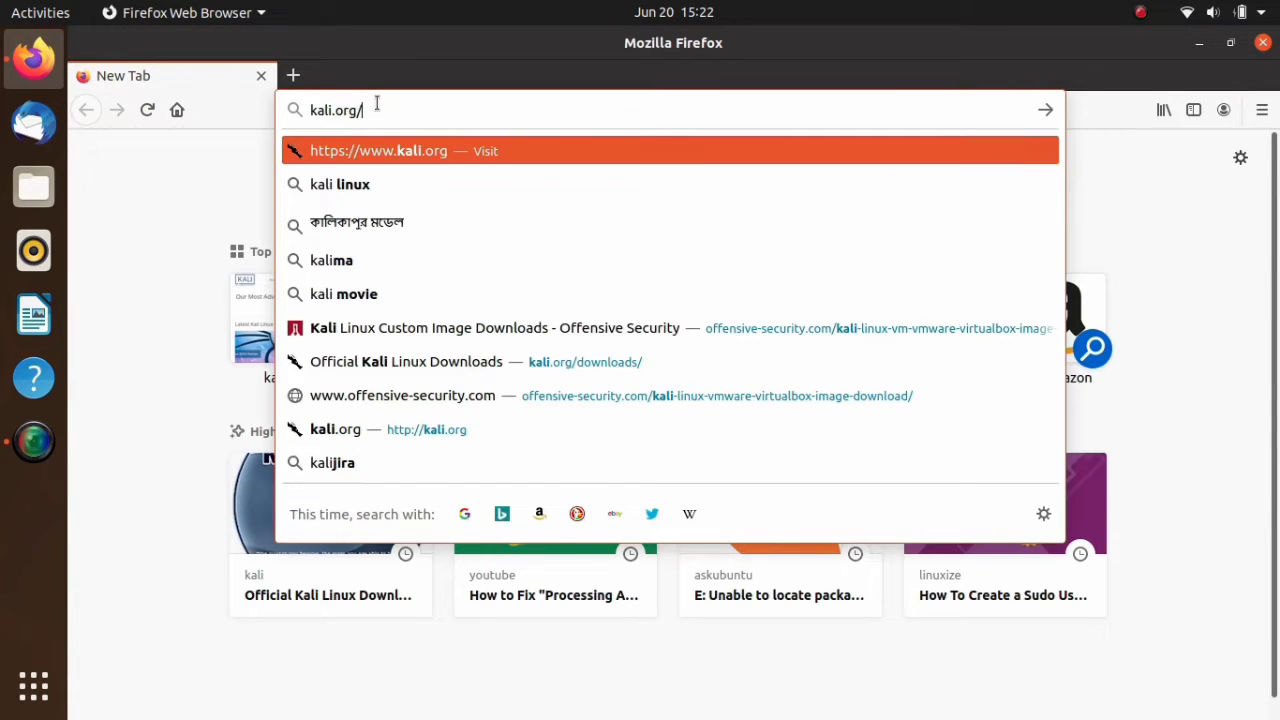
pyautogui.press('Return')
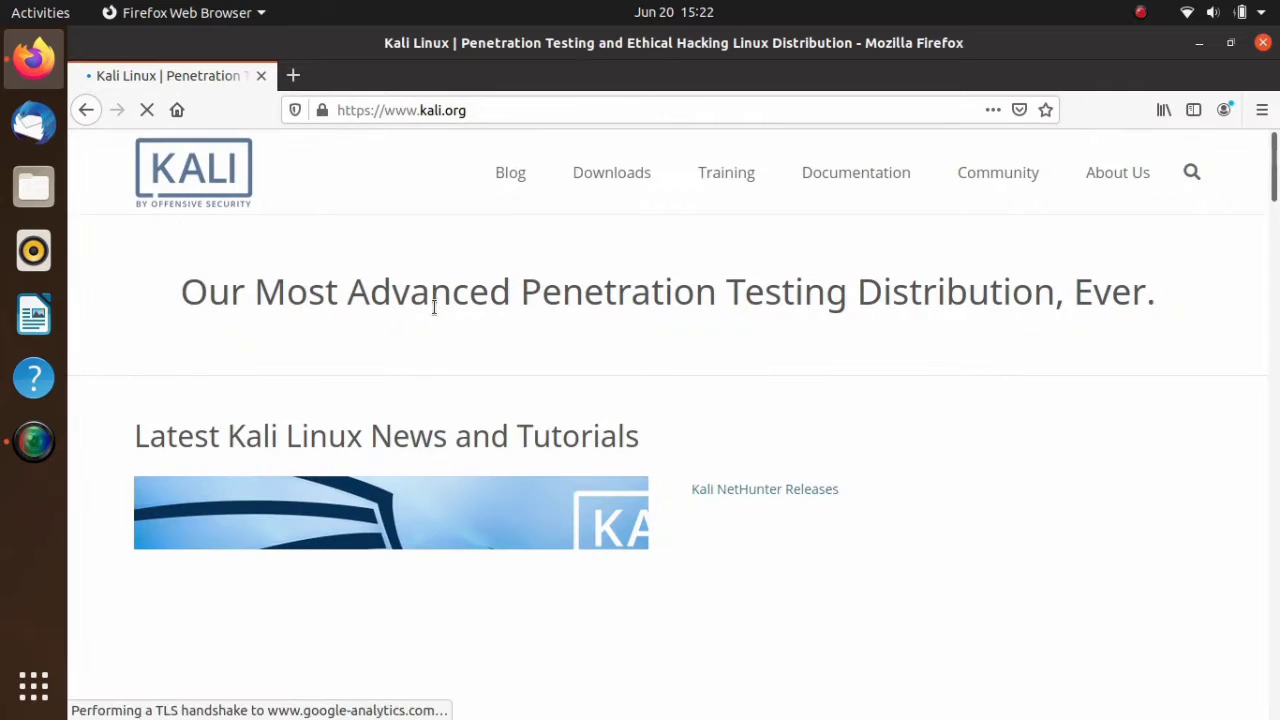
pyautogui.moveTo(611, 174)
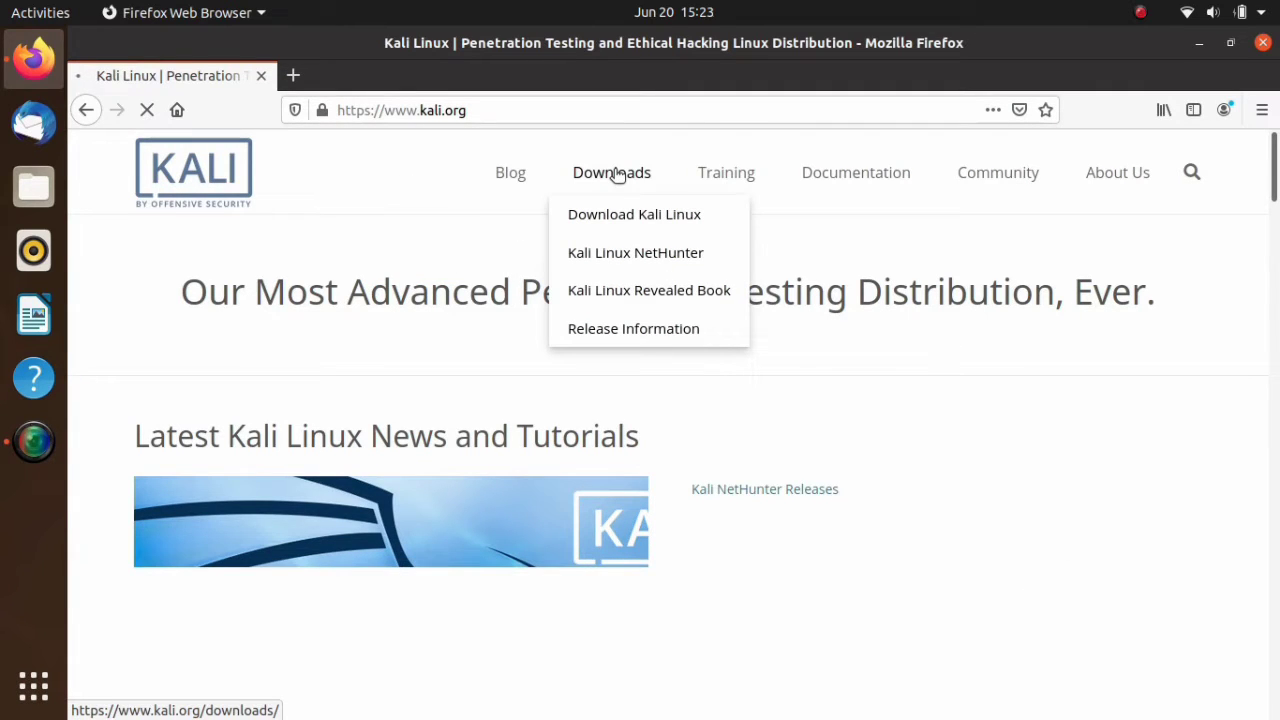
pyautogui.click(614, 174)
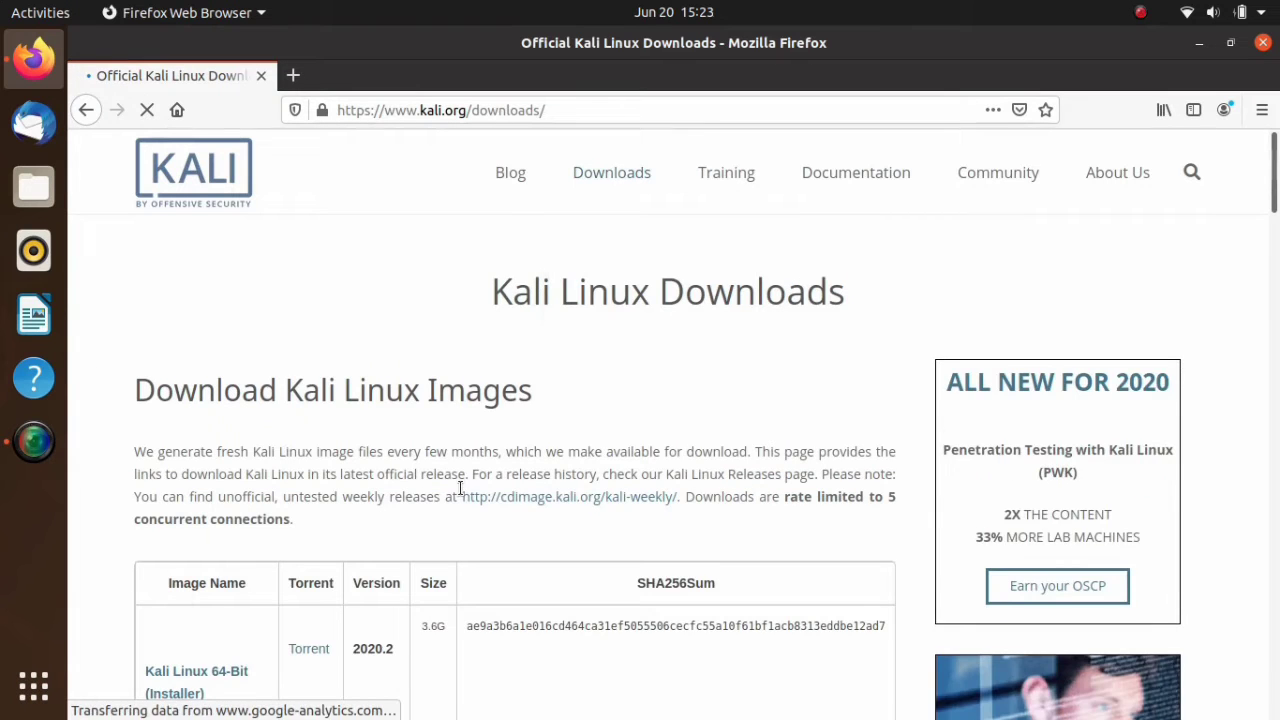
# - Find the VirtualBox entries in the image table and open the Offensive Security VM Download Page for Kali Linux 64-bit VirtualBox
pyautogui.scroll(-5, 460, 490)
pyautogui.scroll(-5, 460, 487)
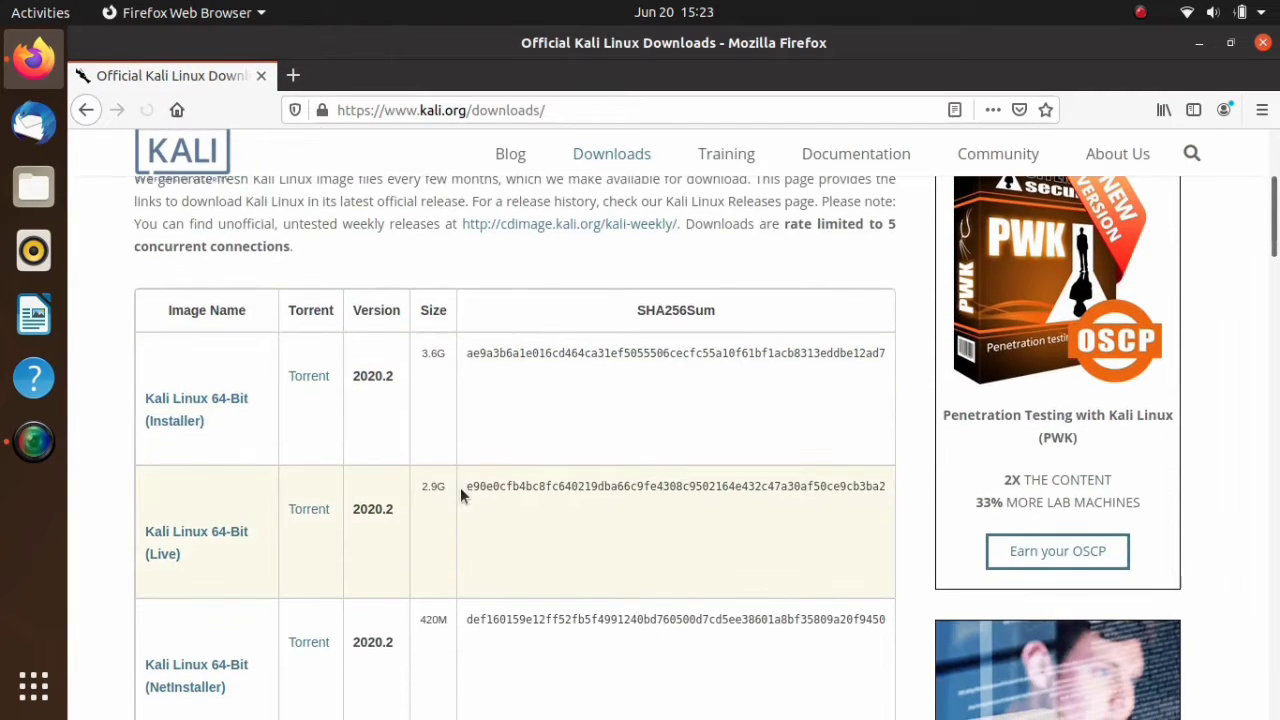
pyautogui.scroll(-6, 460, 487)
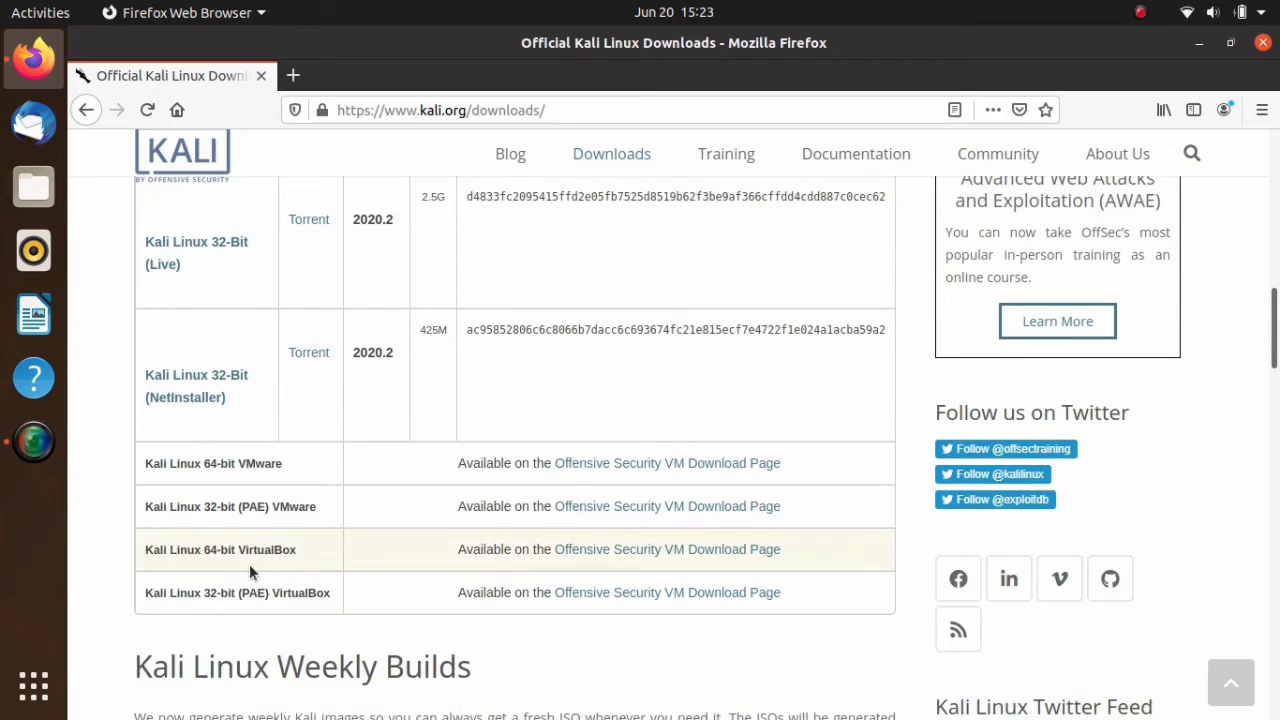
pyautogui.moveTo(146, 551); pyautogui.dragTo(324, 570)
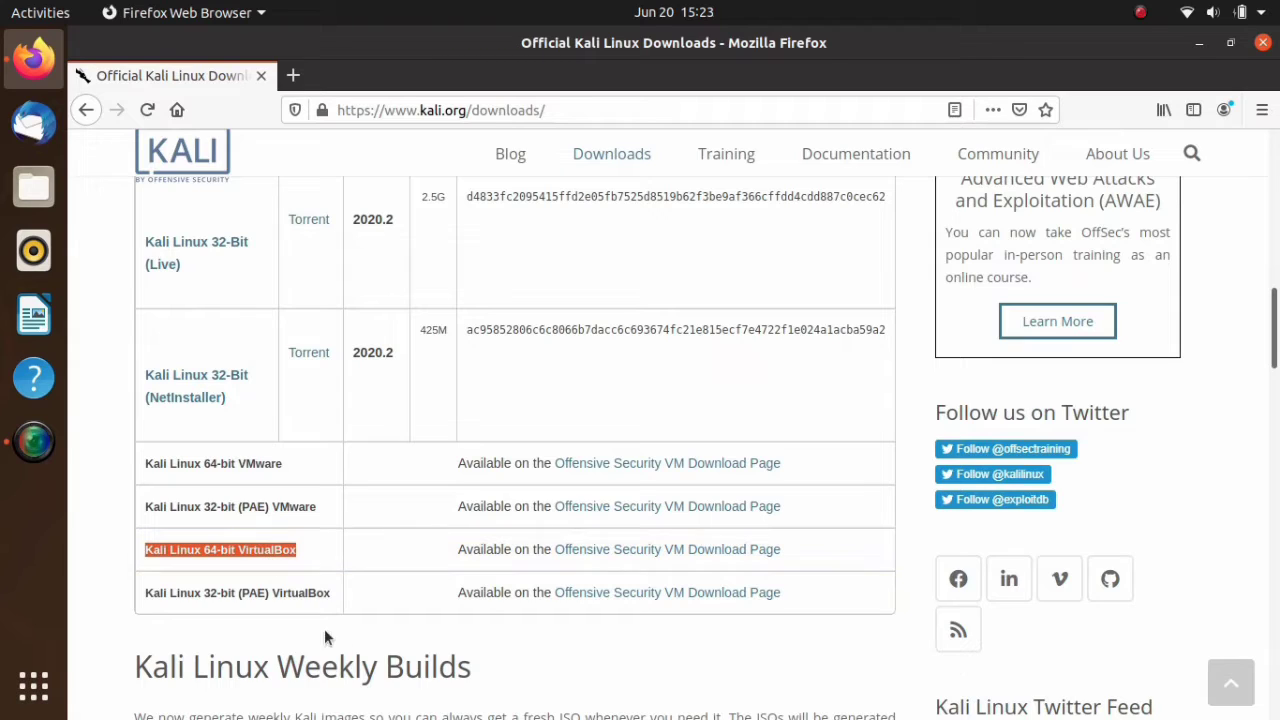
pyautogui.click(345, 604)
pyautogui.moveTo(337, 599); pyautogui.dragTo(165, 586)
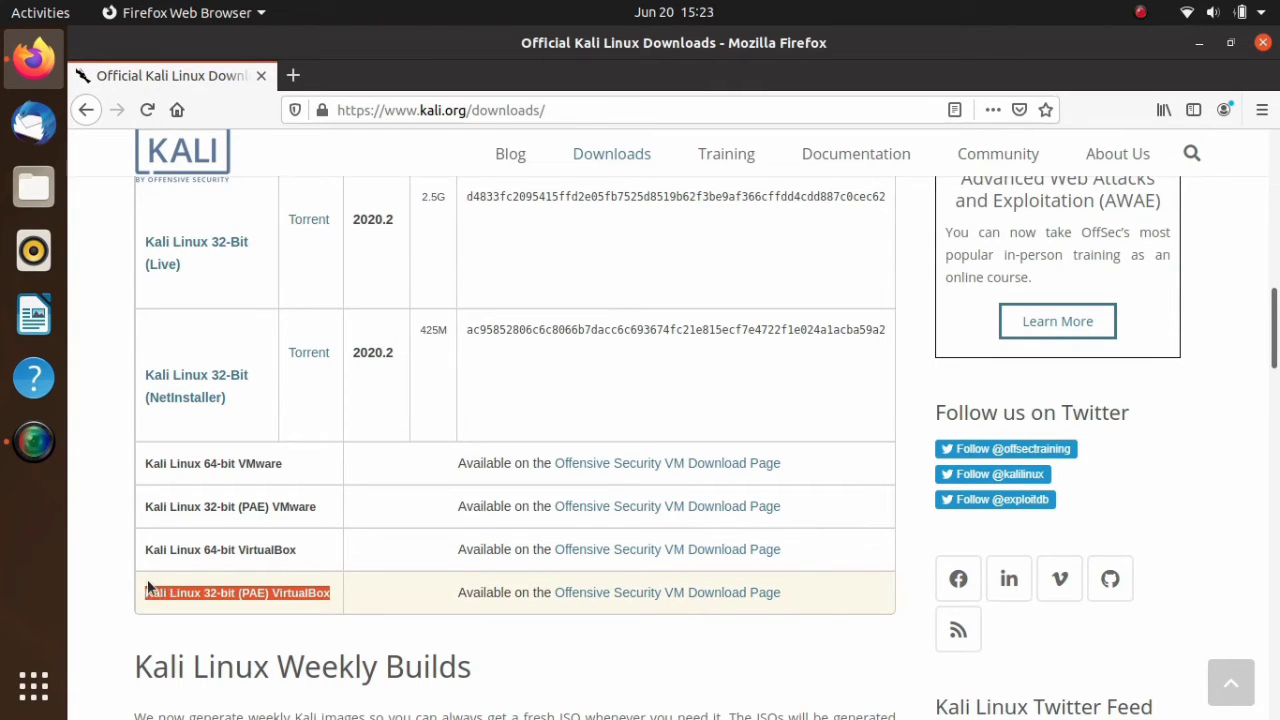
pyautogui.click(373, 601)
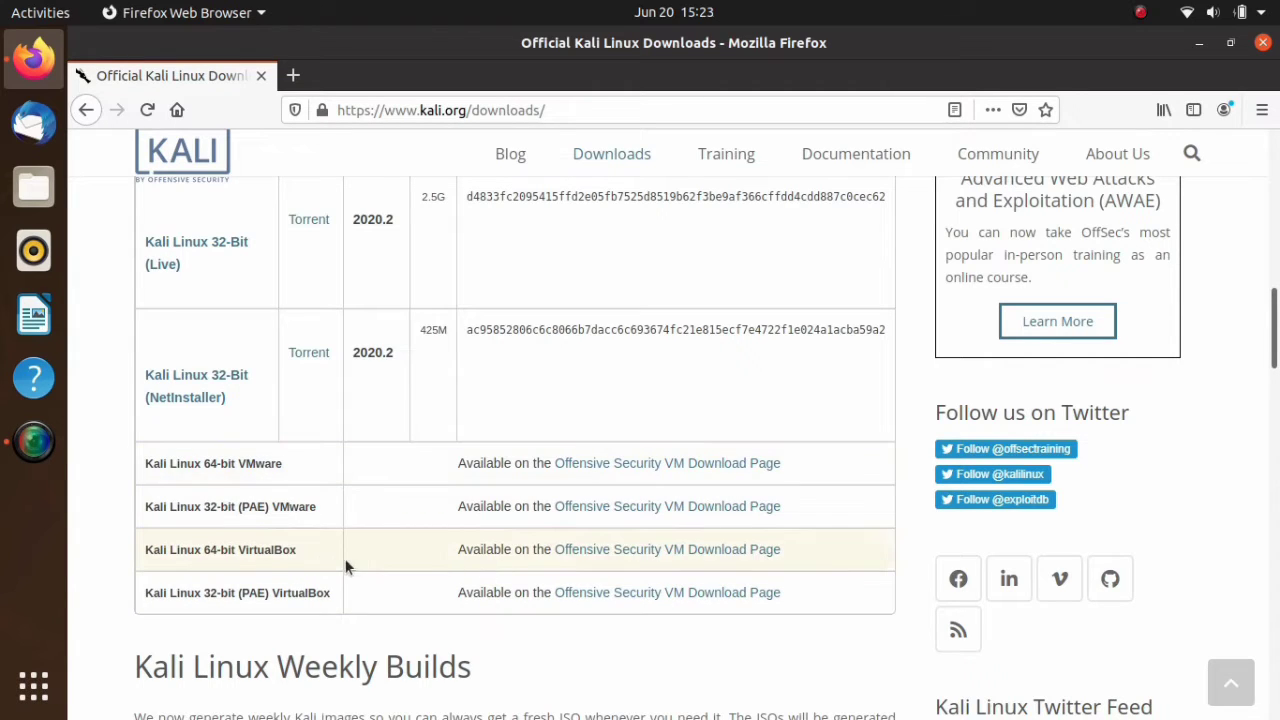
pyautogui.click(651, 549)
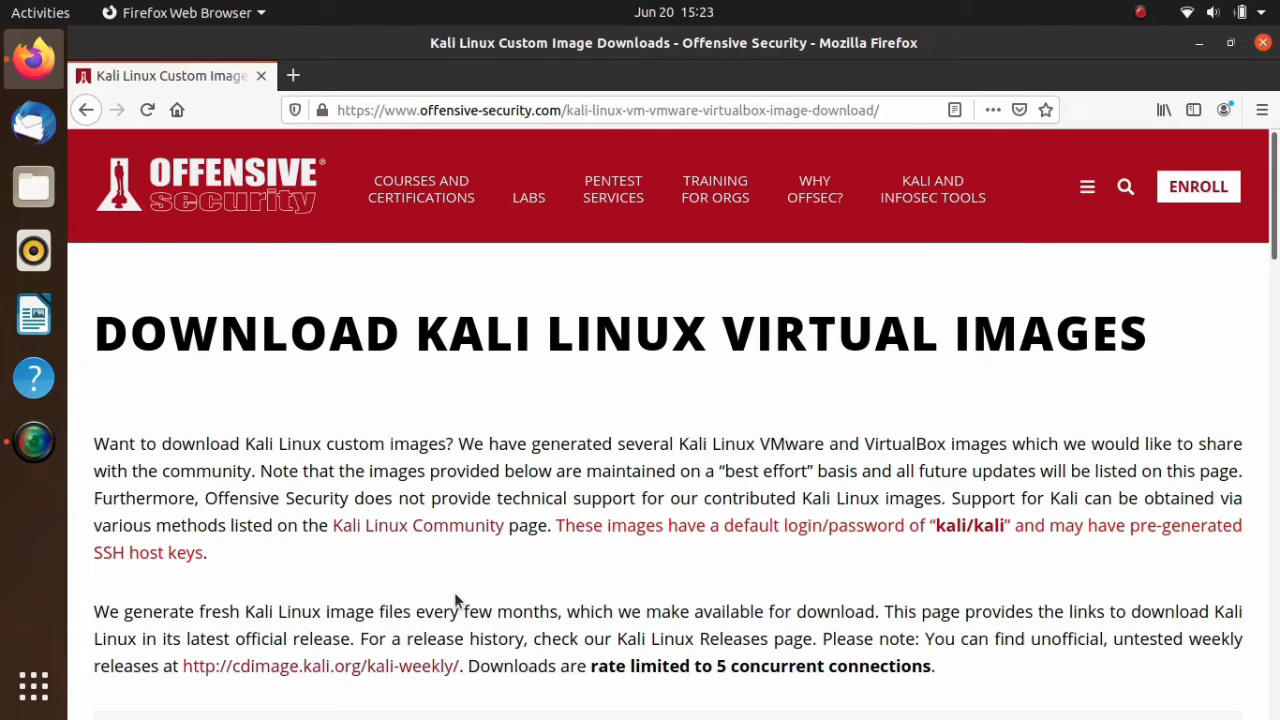
# - Start downloading the Kali Linux VMware 64-Bit image, choosing to save the 7z file
pyautogui.scroll(-5, 440, 595)
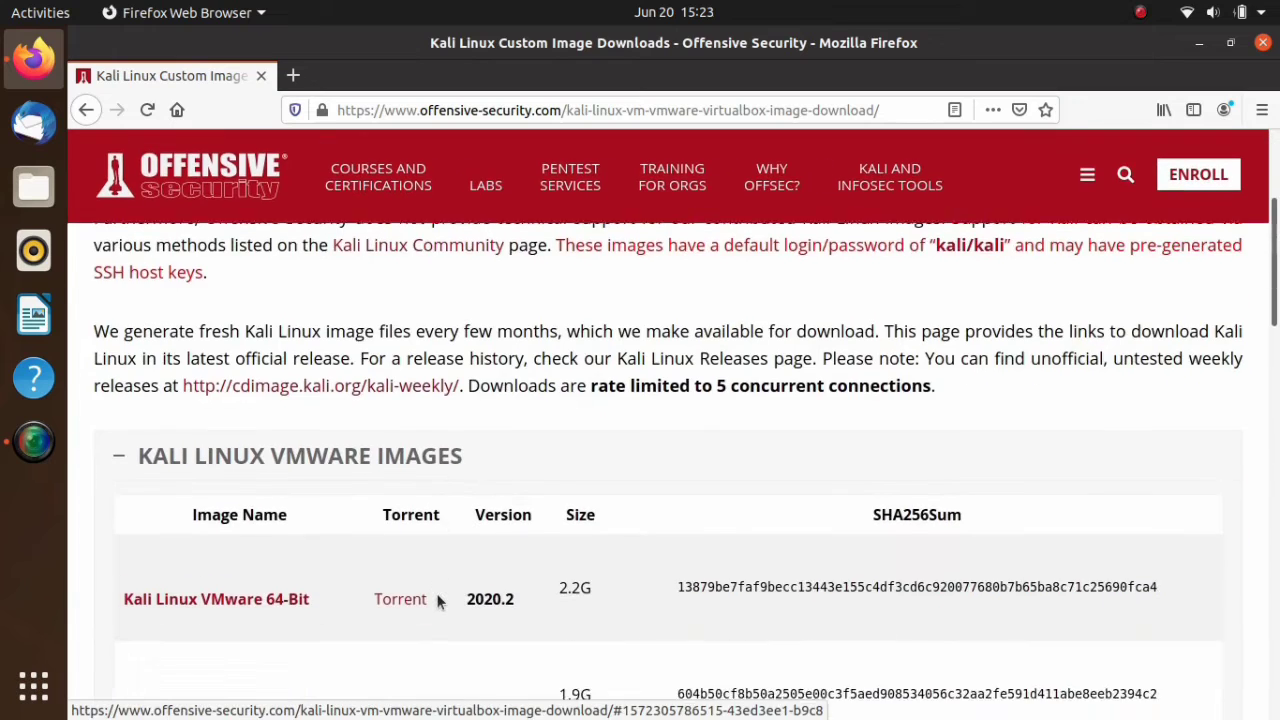
pyautogui.scroll(-3, 436, 598)
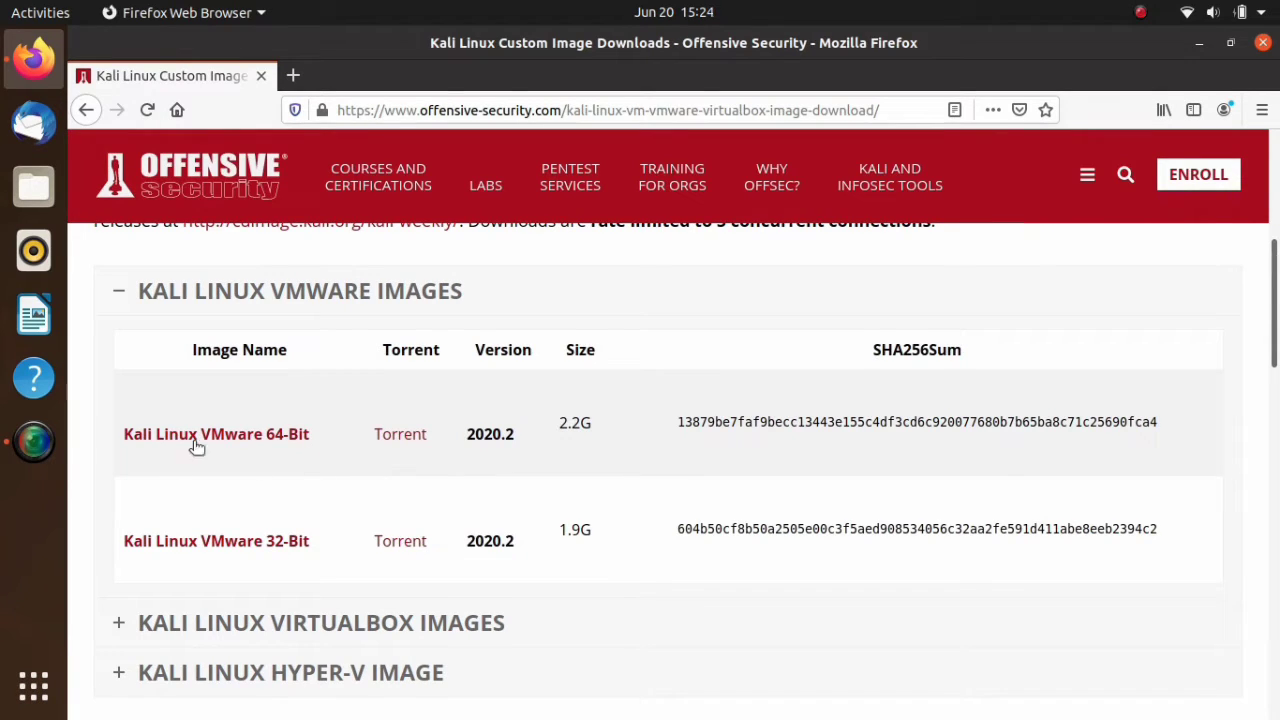
pyautogui.click(226, 441)
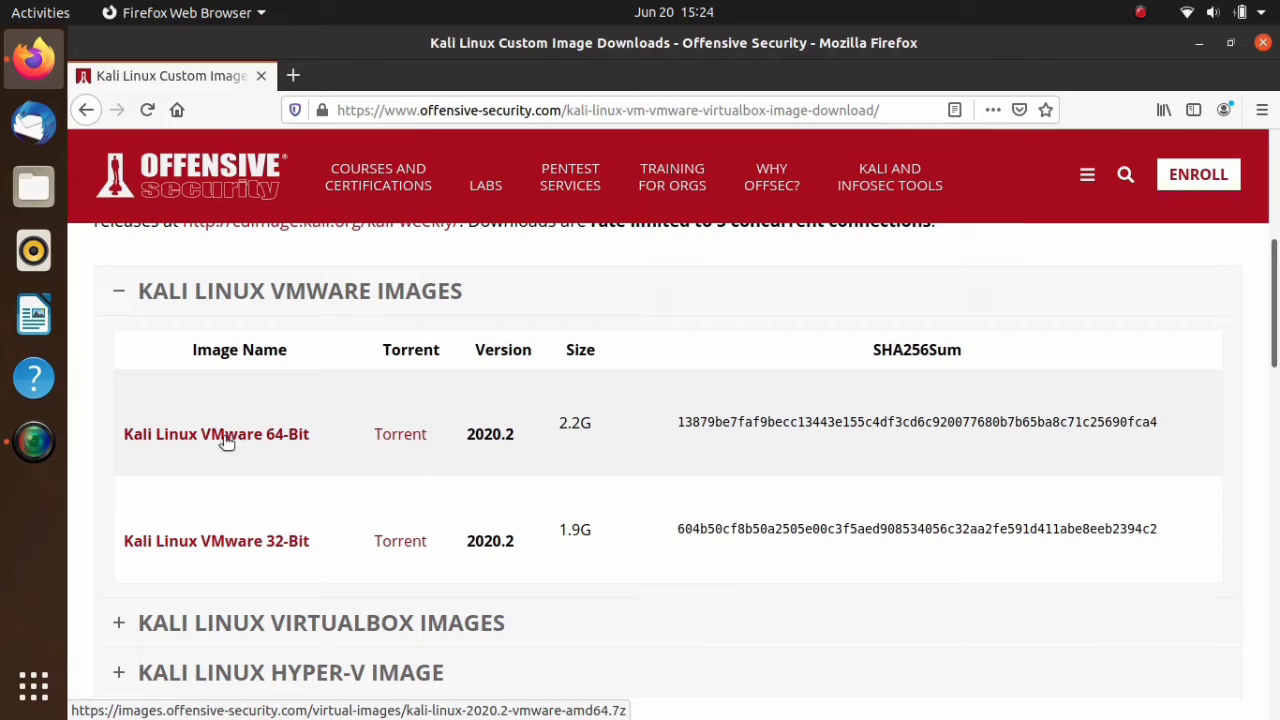
pyautogui.click(226, 441)
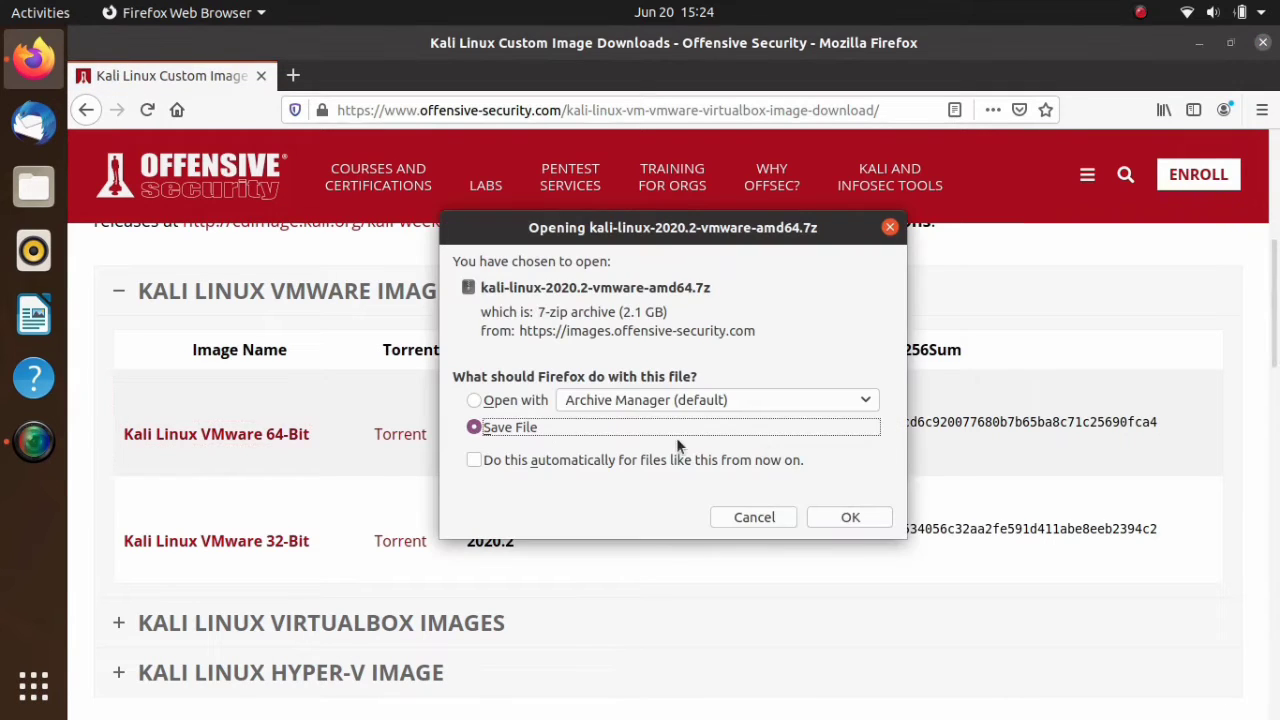
pyautogui.click(845, 516)
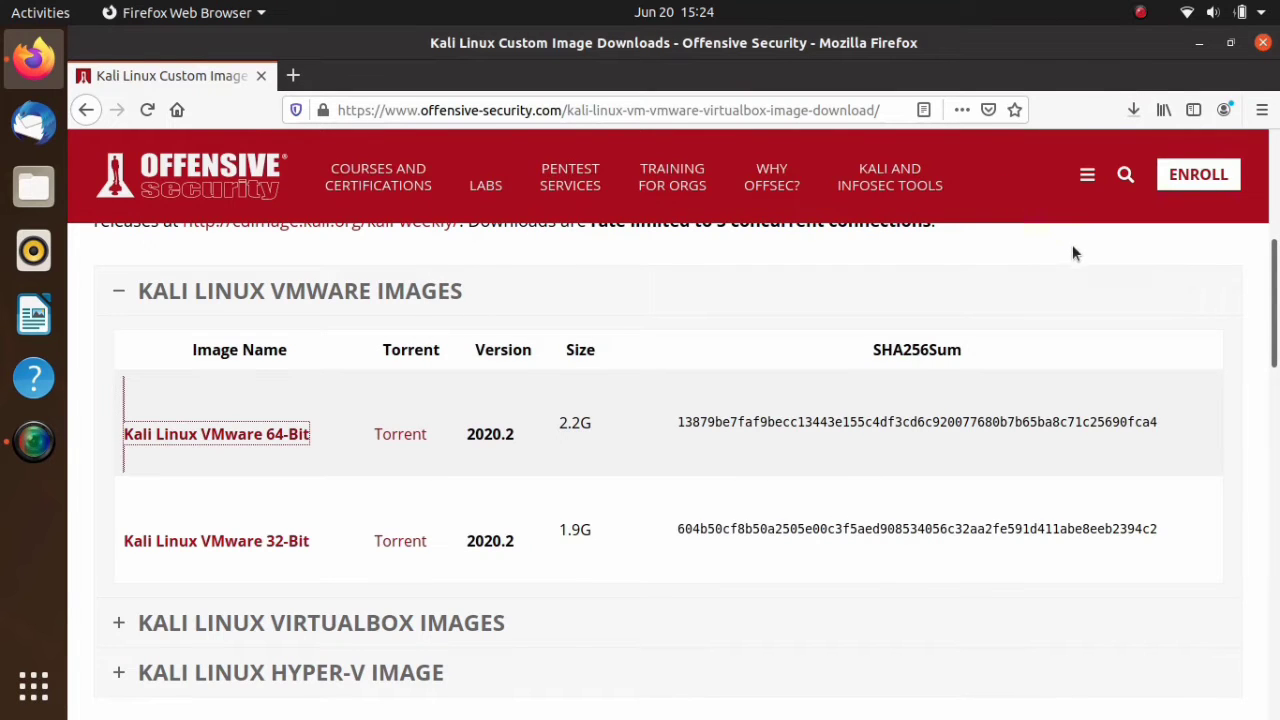
# - Check the progress of the Kali Linux VMware image download and cancel it
pyautogui.click(1133, 109)
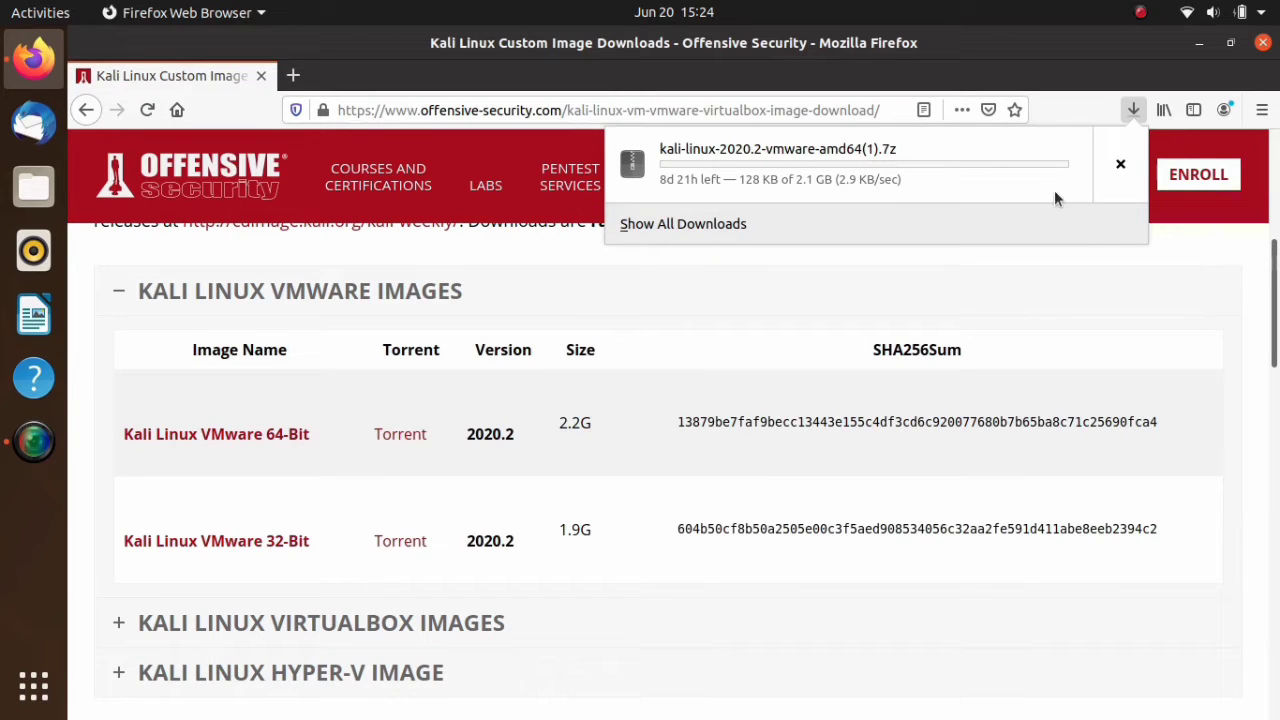
pyautogui.click(843, 365)
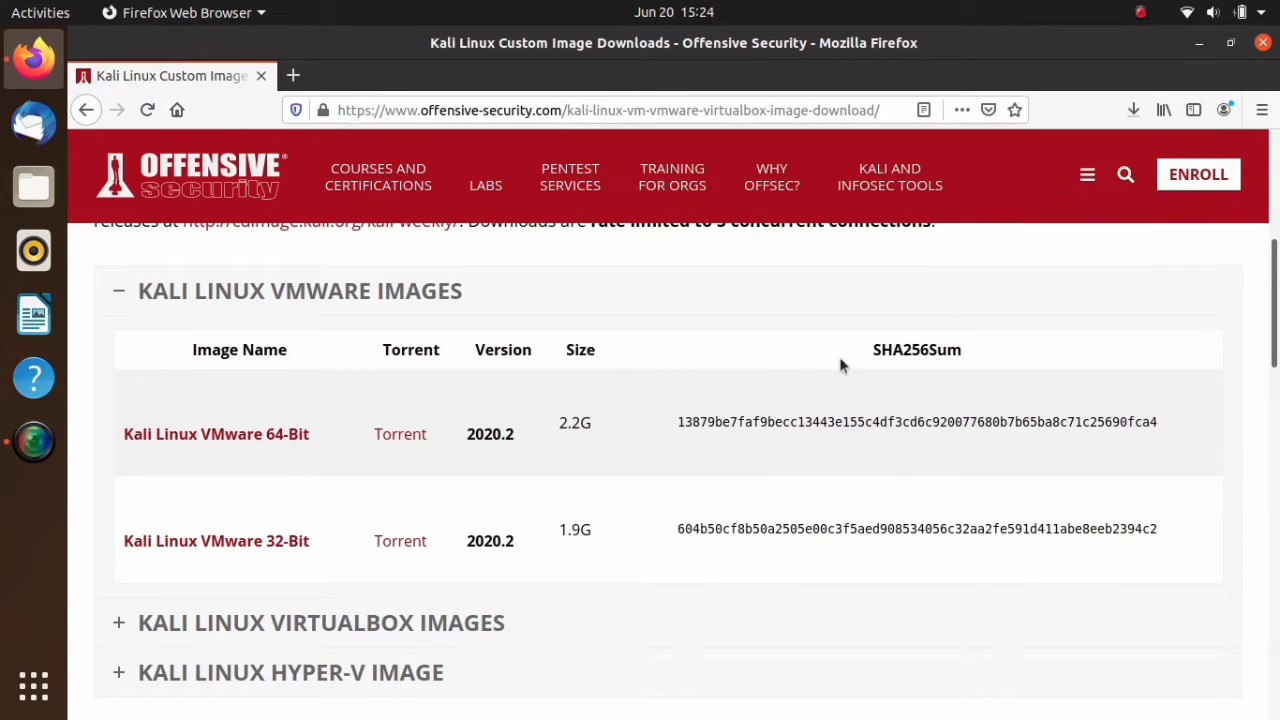
pyautogui.click(1136, 110)
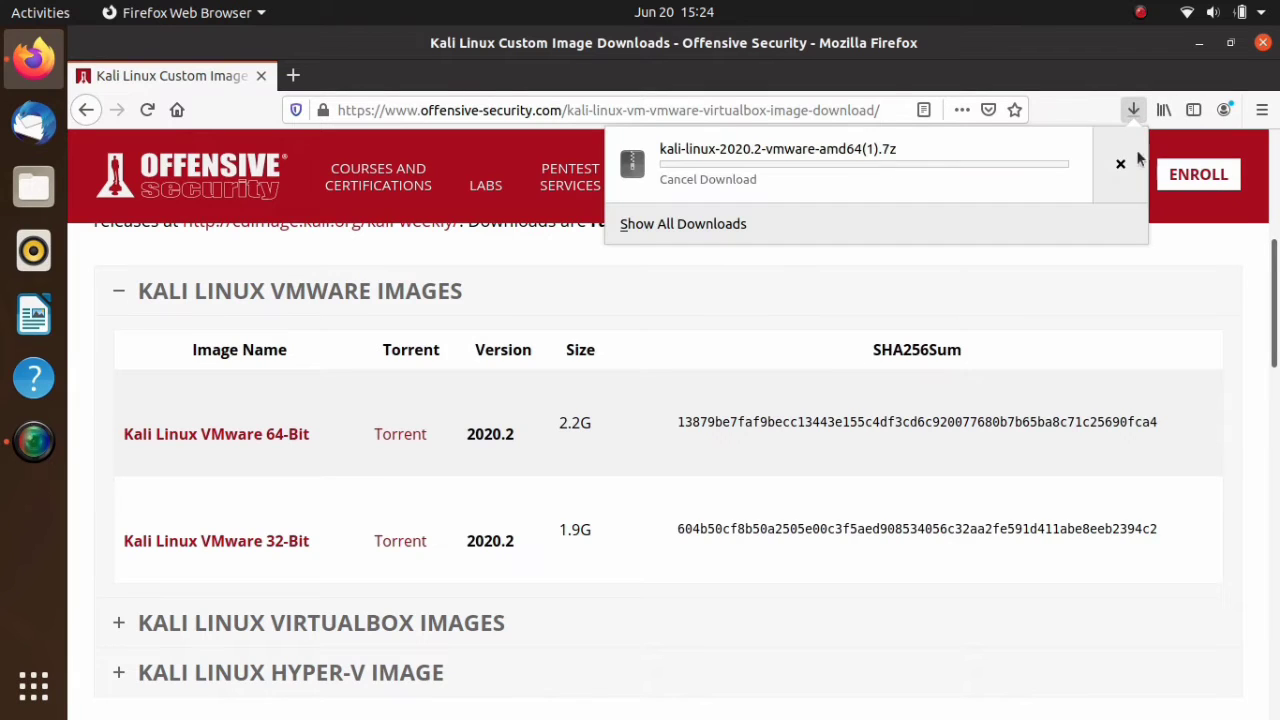
pyautogui.click(1124, 166)
pyautogui.click(1156, 324)
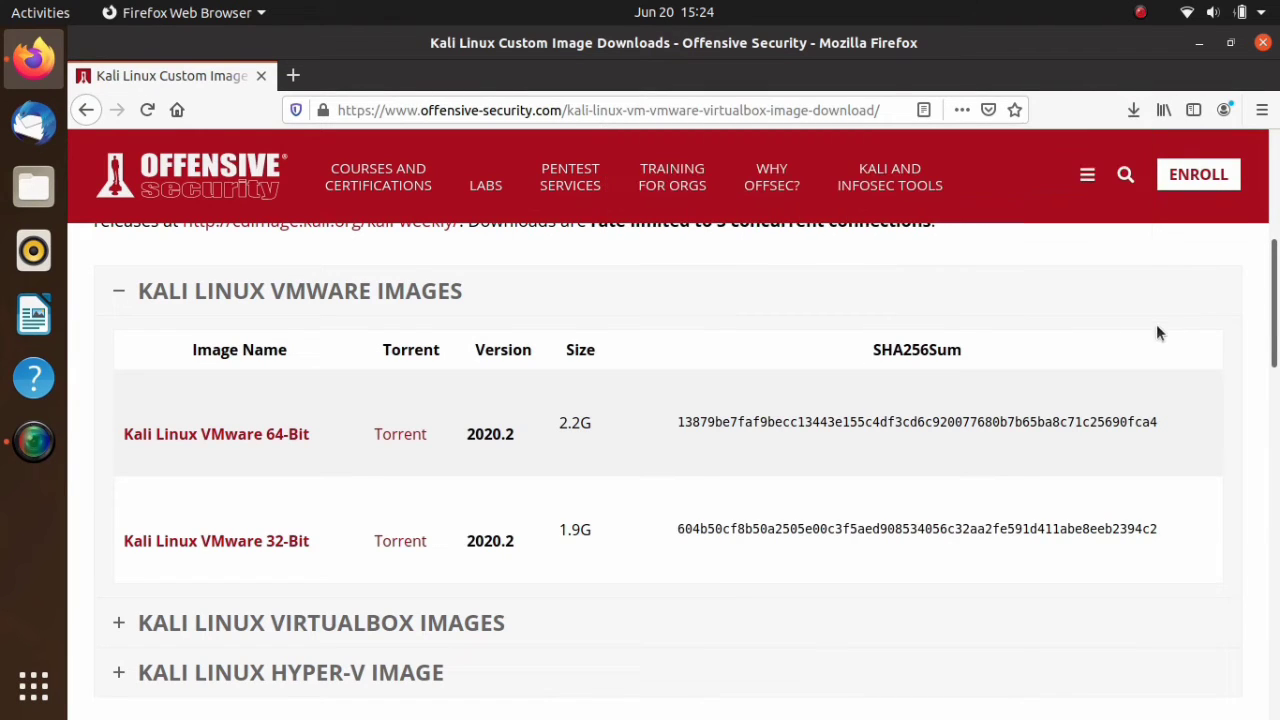
# - Close the browser and open the Downloads folder in a maximized Files window
pyautogui.click(1262, 44)
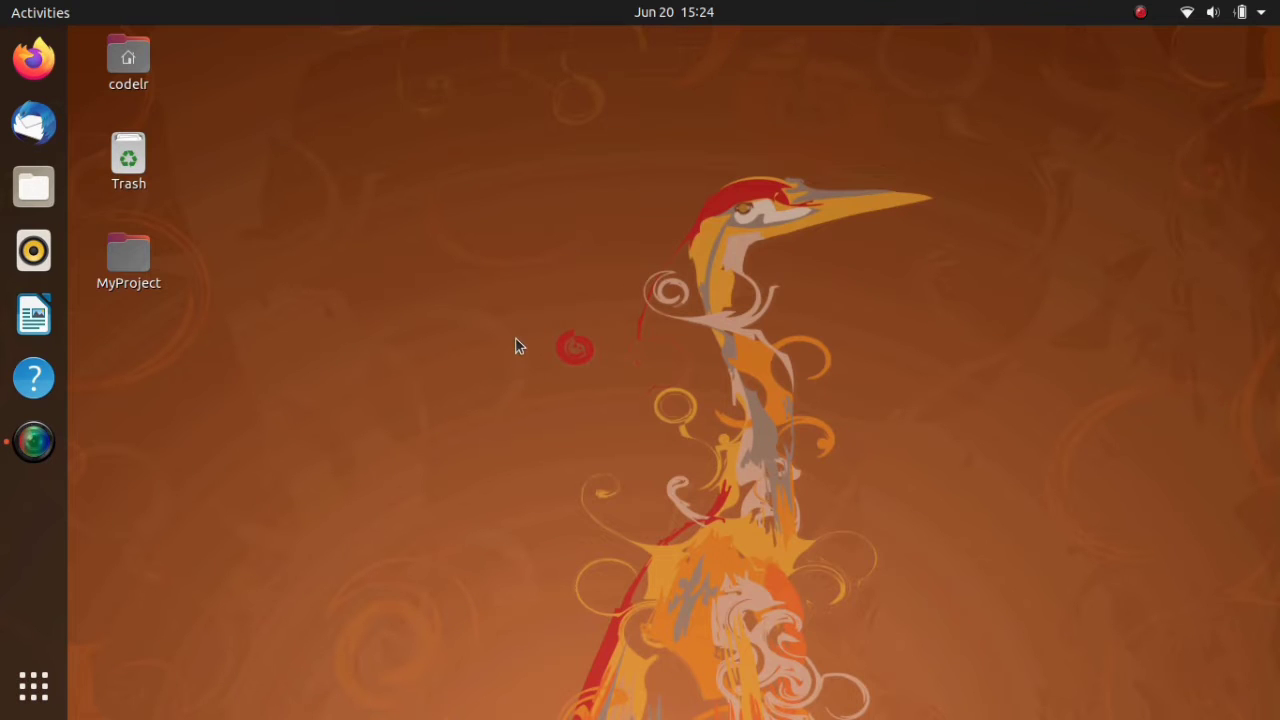
pyautogui.click(33, 187)
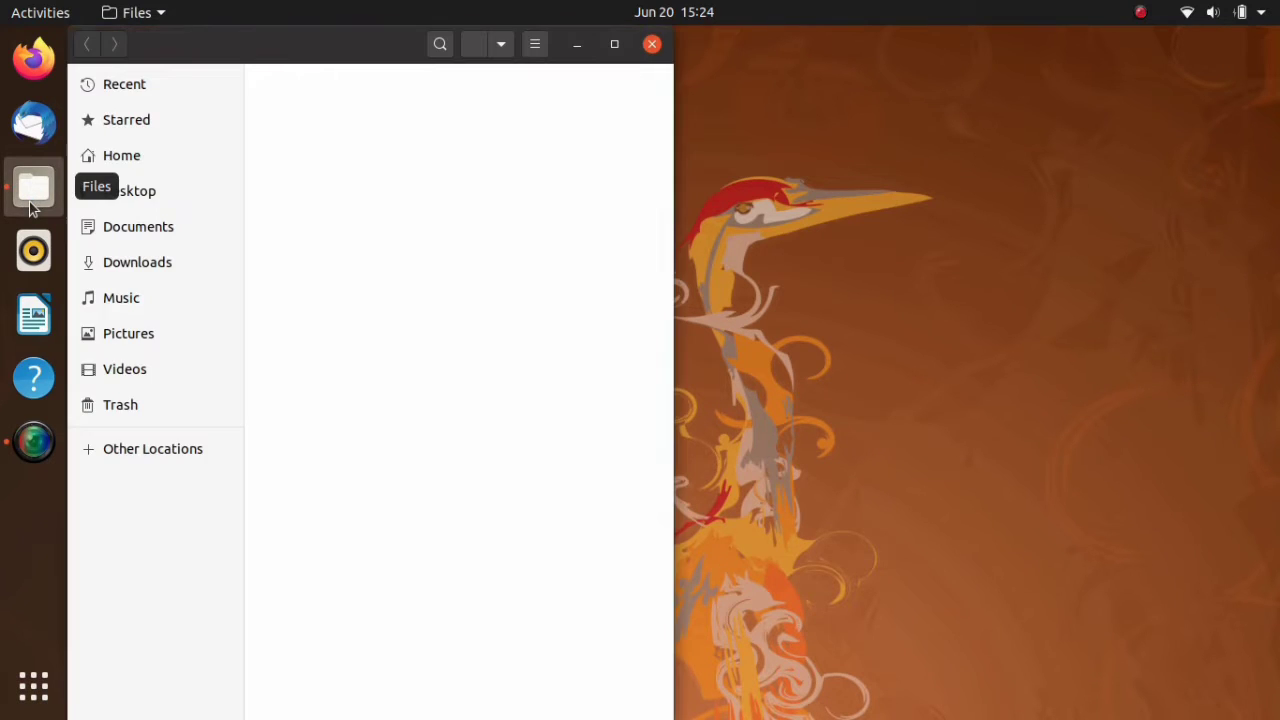
pyautogui.click(614, 44)
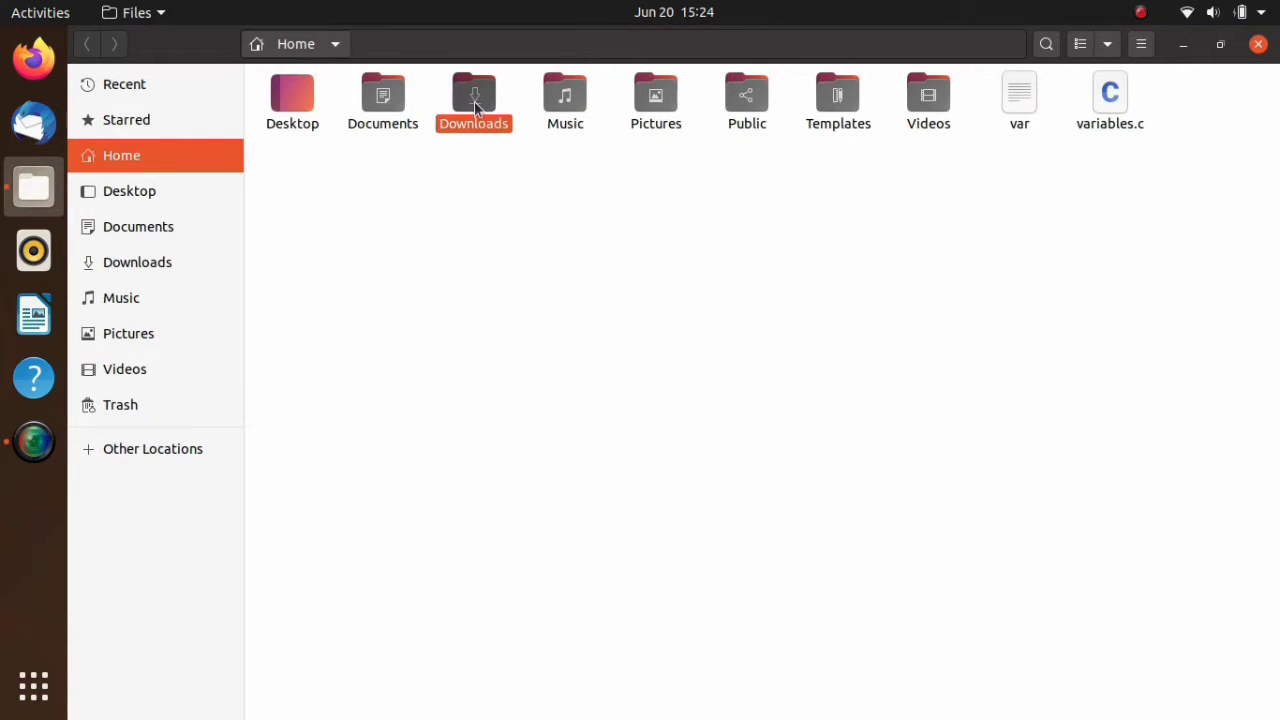
pyautogui.doubleClick(474, 101)
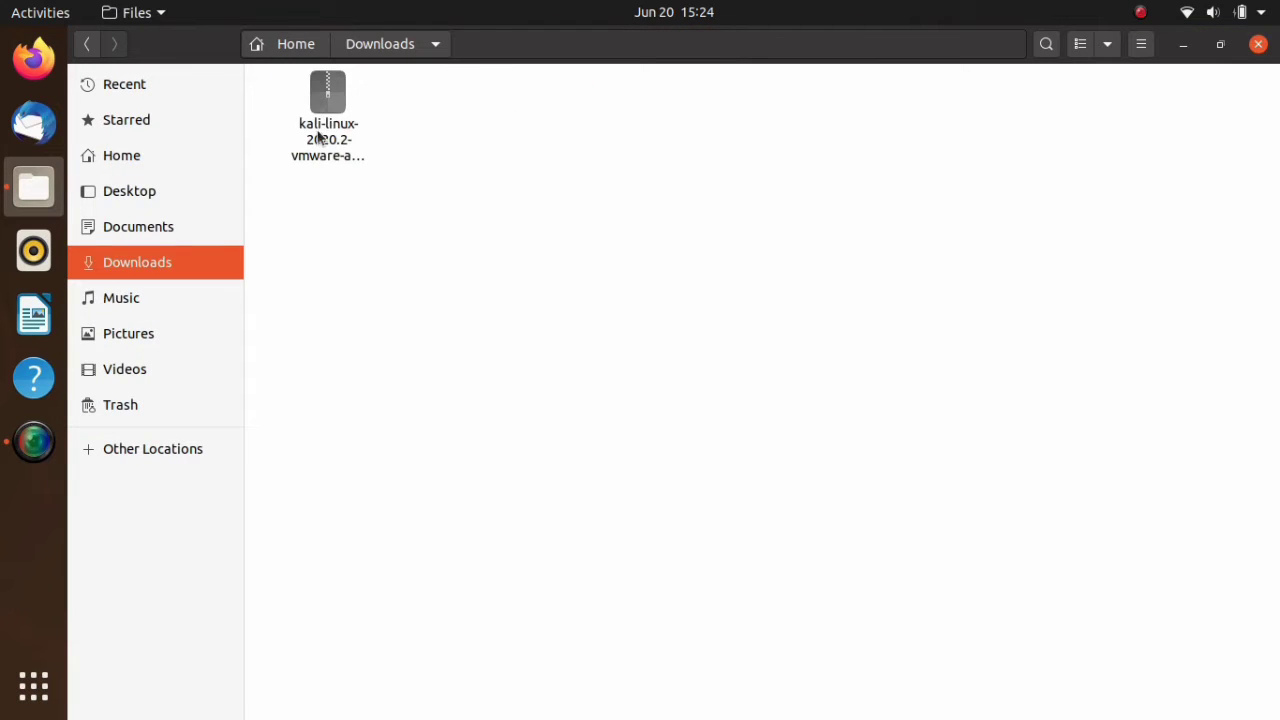
# - Extract kali-linux-2020.2-vmware-amd64.7z into the Downloads folder and check the extraction progress
pyautogui.click(326, 140)
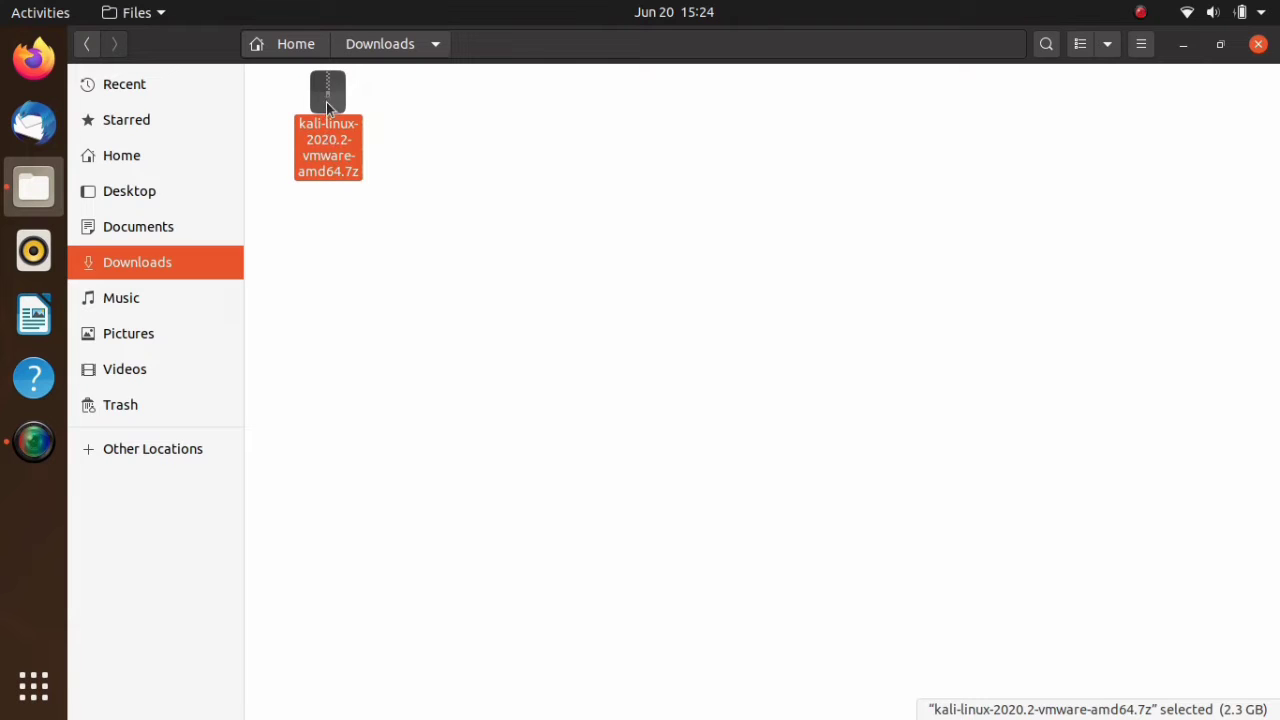
pyautogui.rightClick(326, 101)
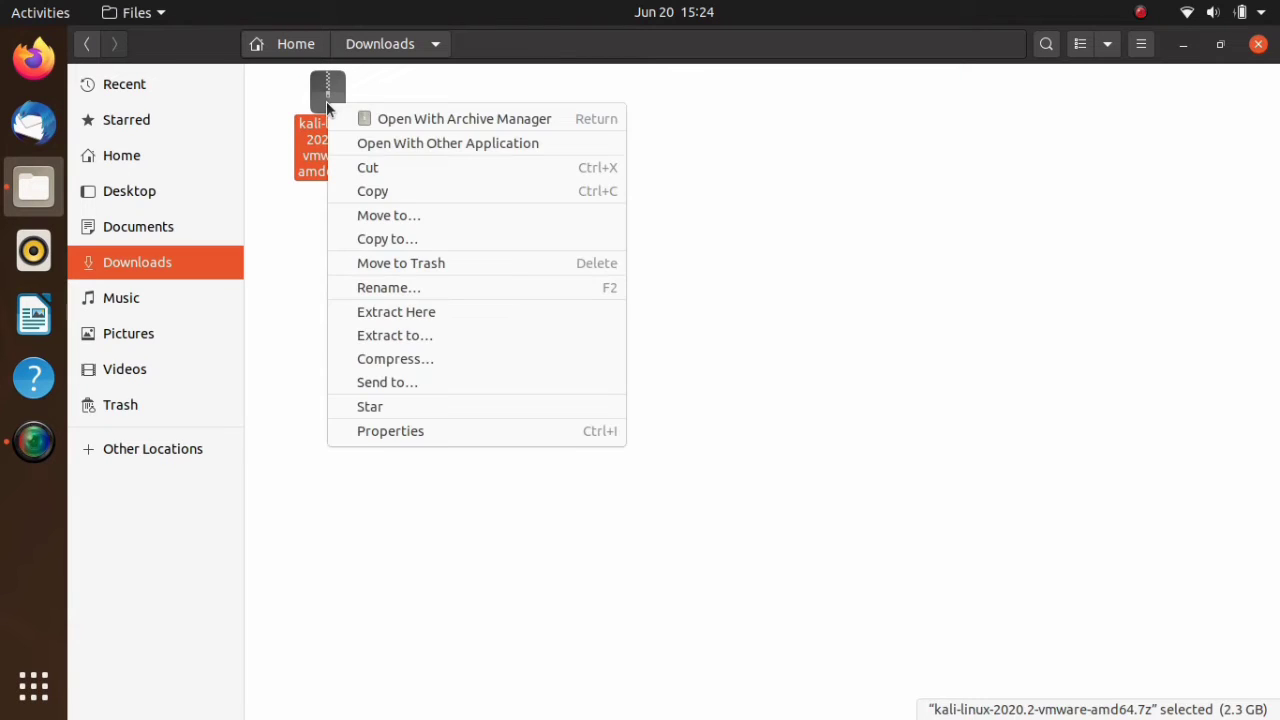
pyautogui.click(479, 344)
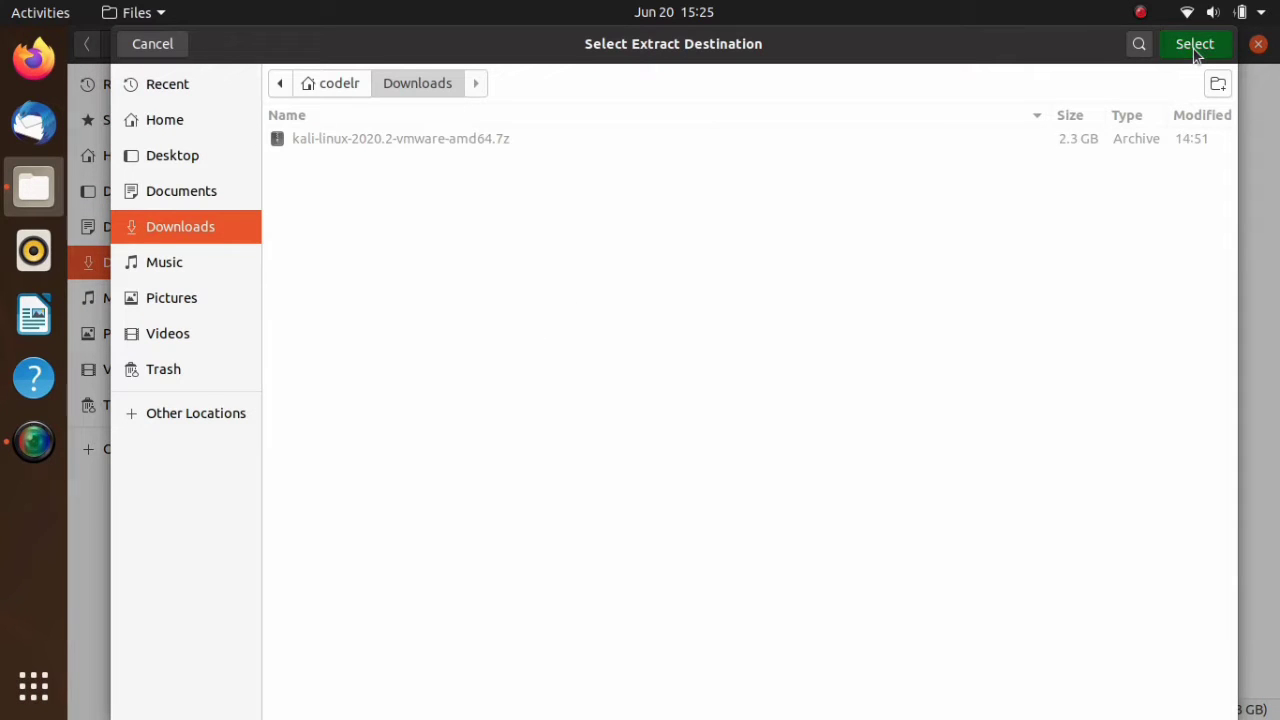
pyautogui.click(1193, 47)
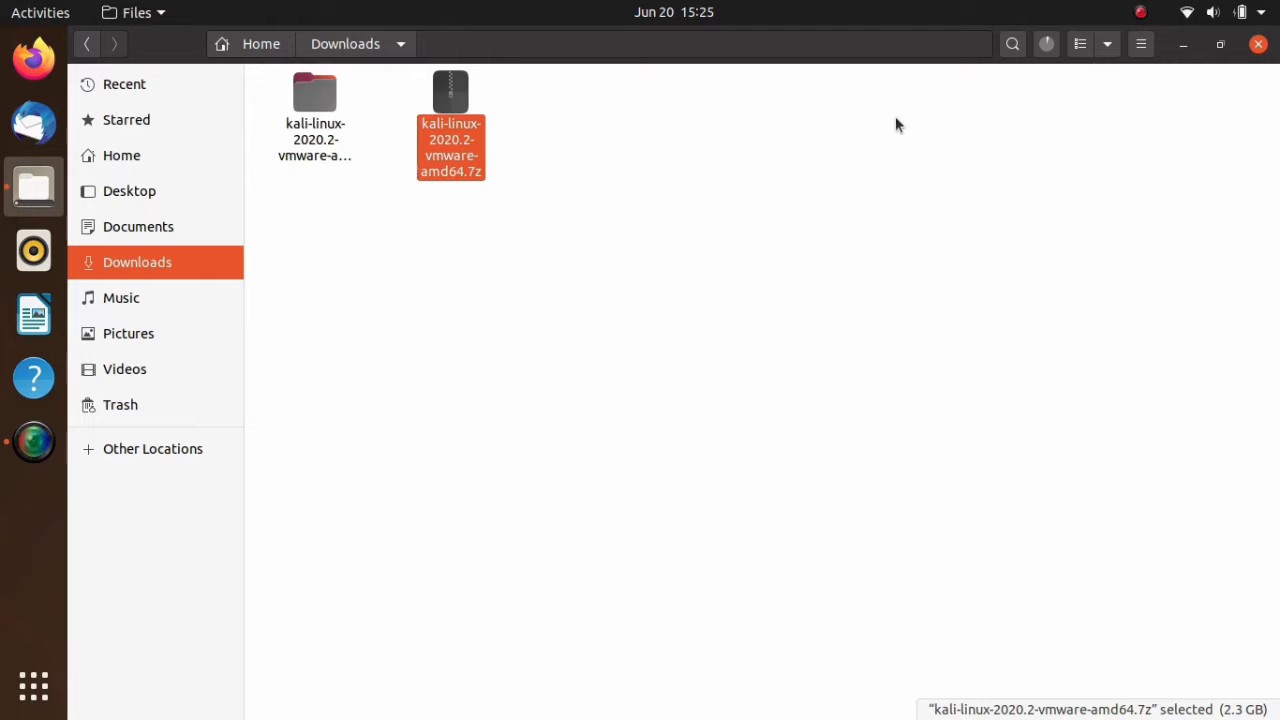
pyautogui.click(1046, 46)
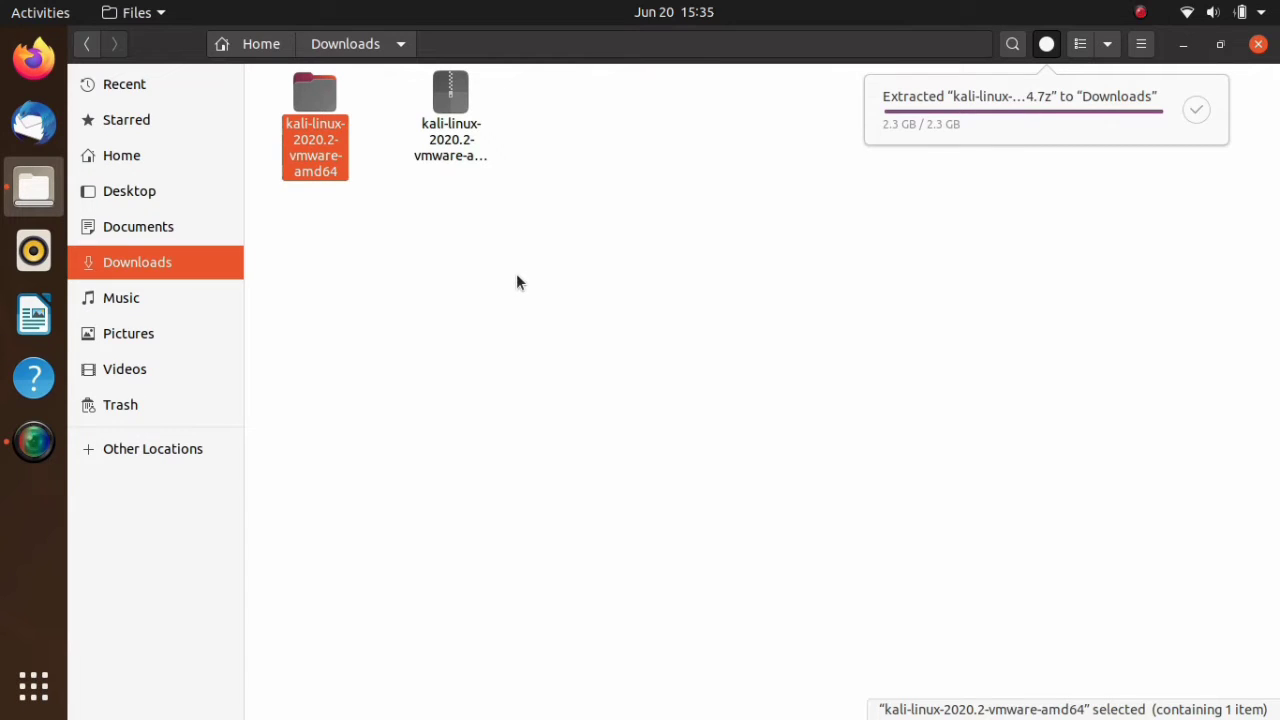
# - Inspect the virtual machine files inside the extracted kali-linux-2020.2-vmware-amd64 folder, return to Downloads and minimize the file manager
pyautogui.doubleClick(320, 108)
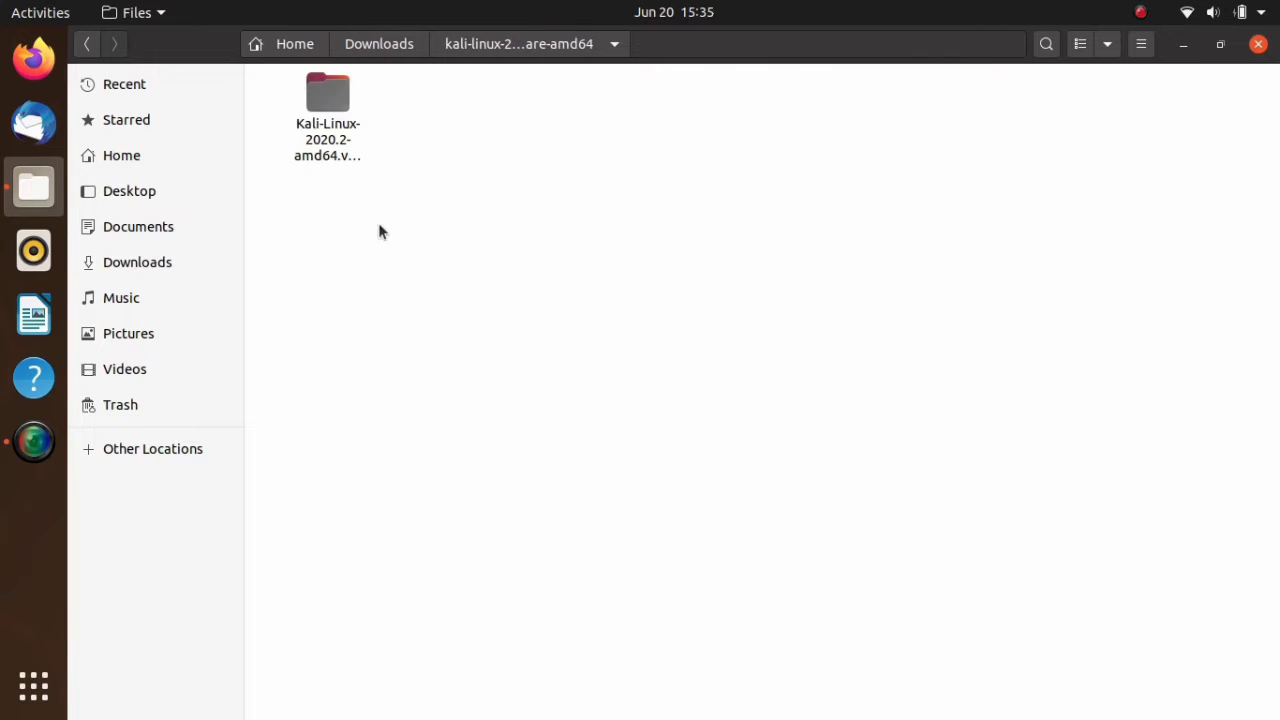
pyautogui.doubleClick(347, 127)
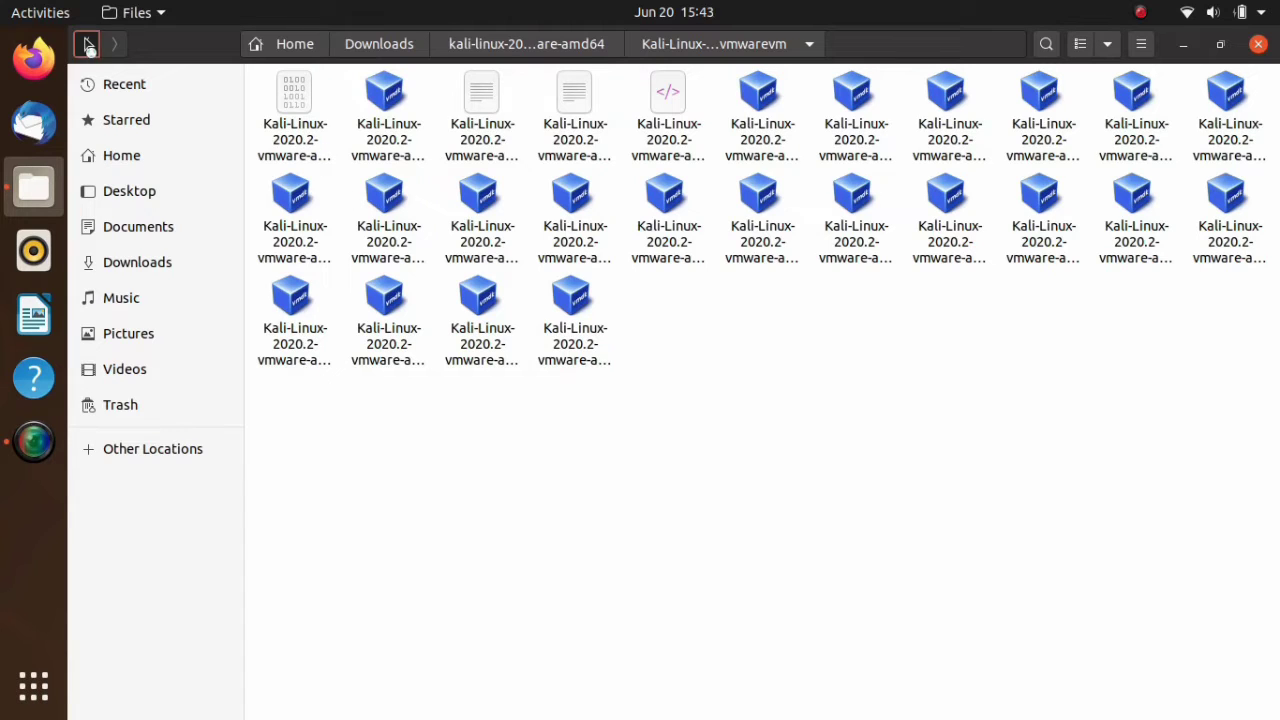
pyautogui.click(87, 43)
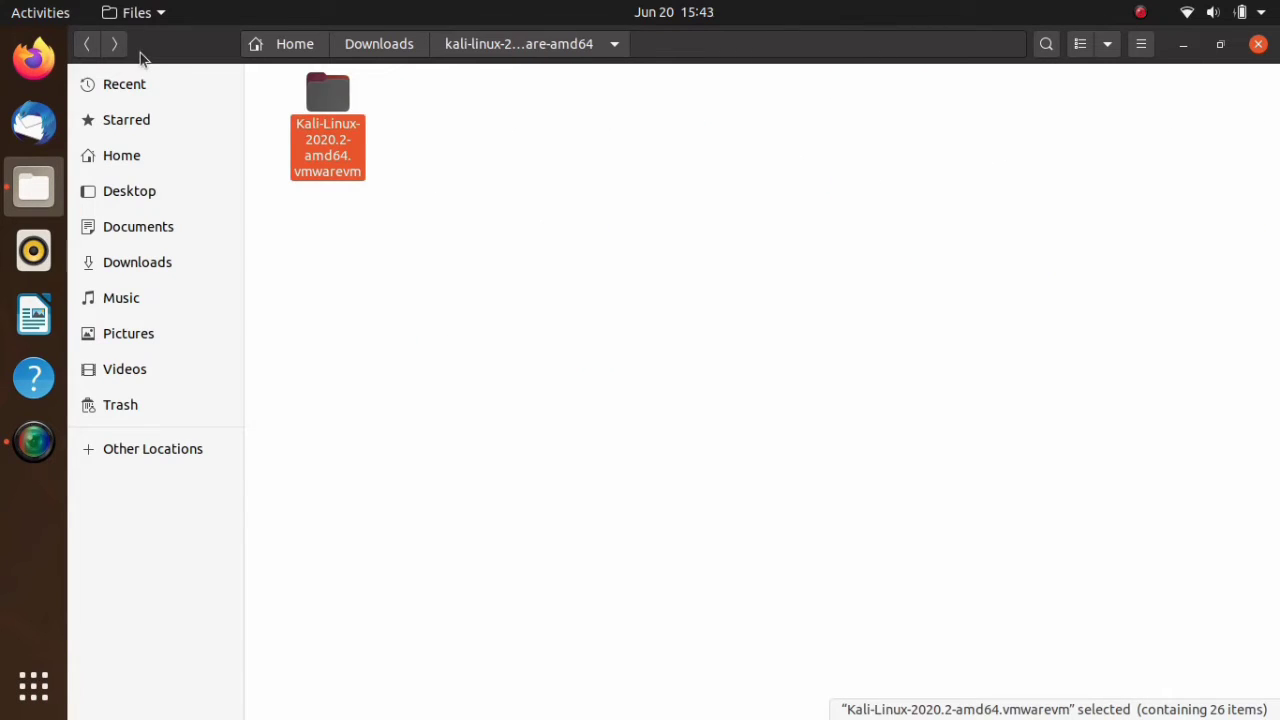
pyautogui.click(87, 46)
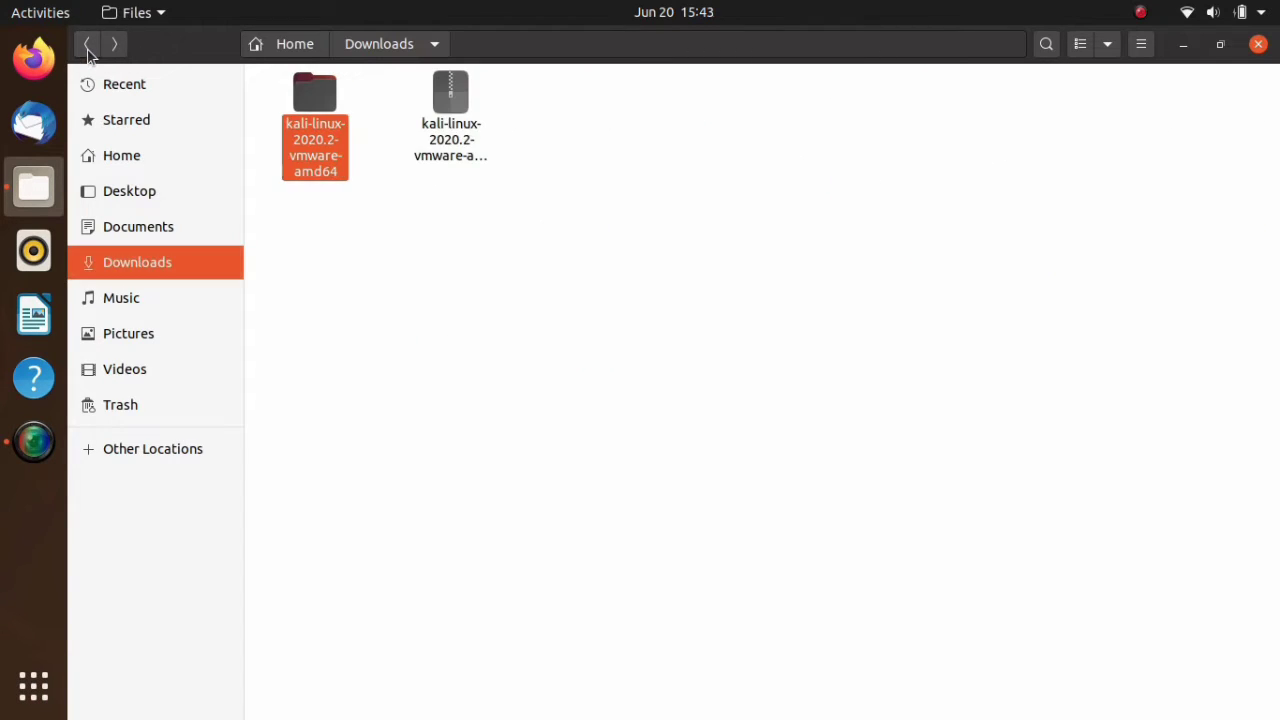
pyautogui.click(1190, 48)
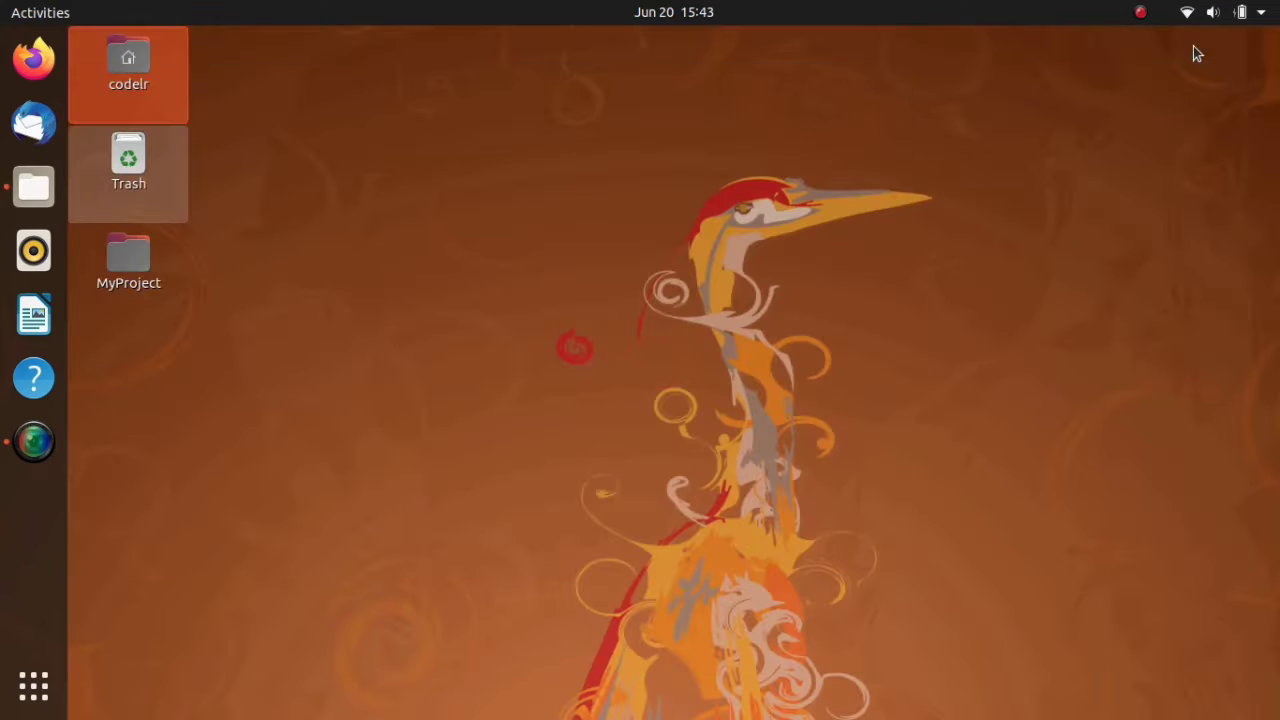
pyautogui.click(261, 214)
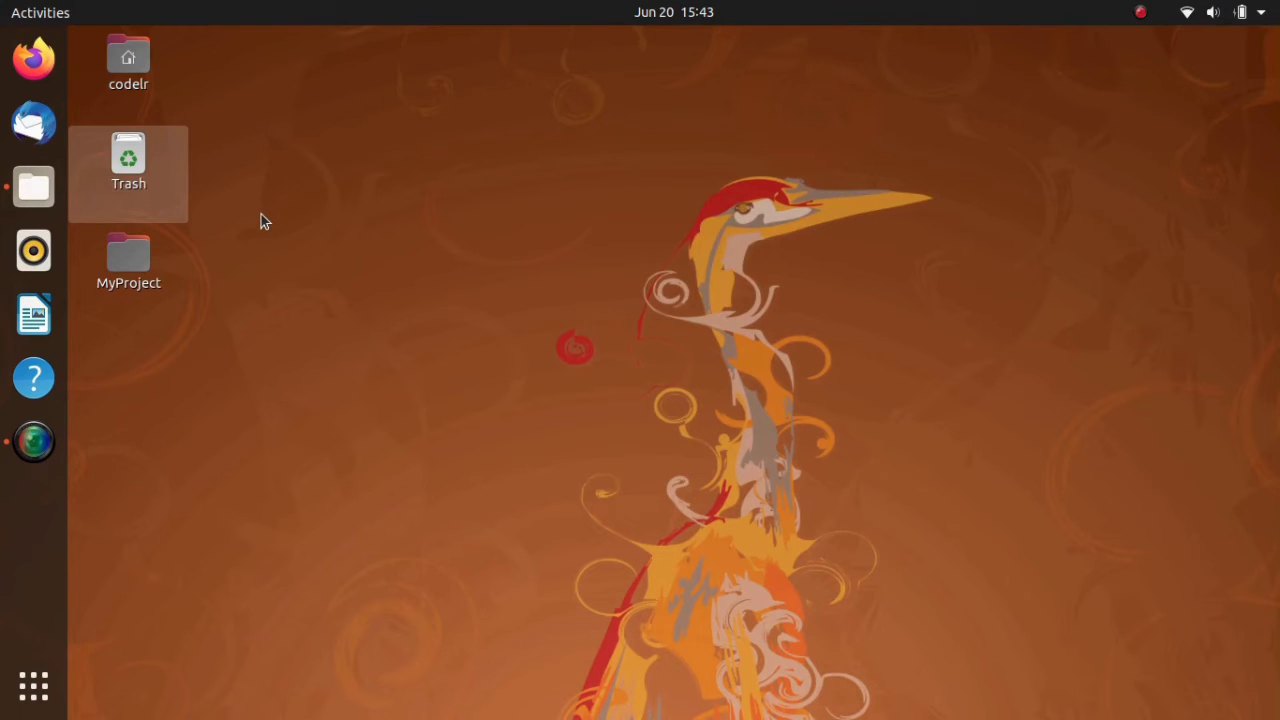
# - Open Firefox and go to the virtualbox.org website
pyautogui.click(30, 62)
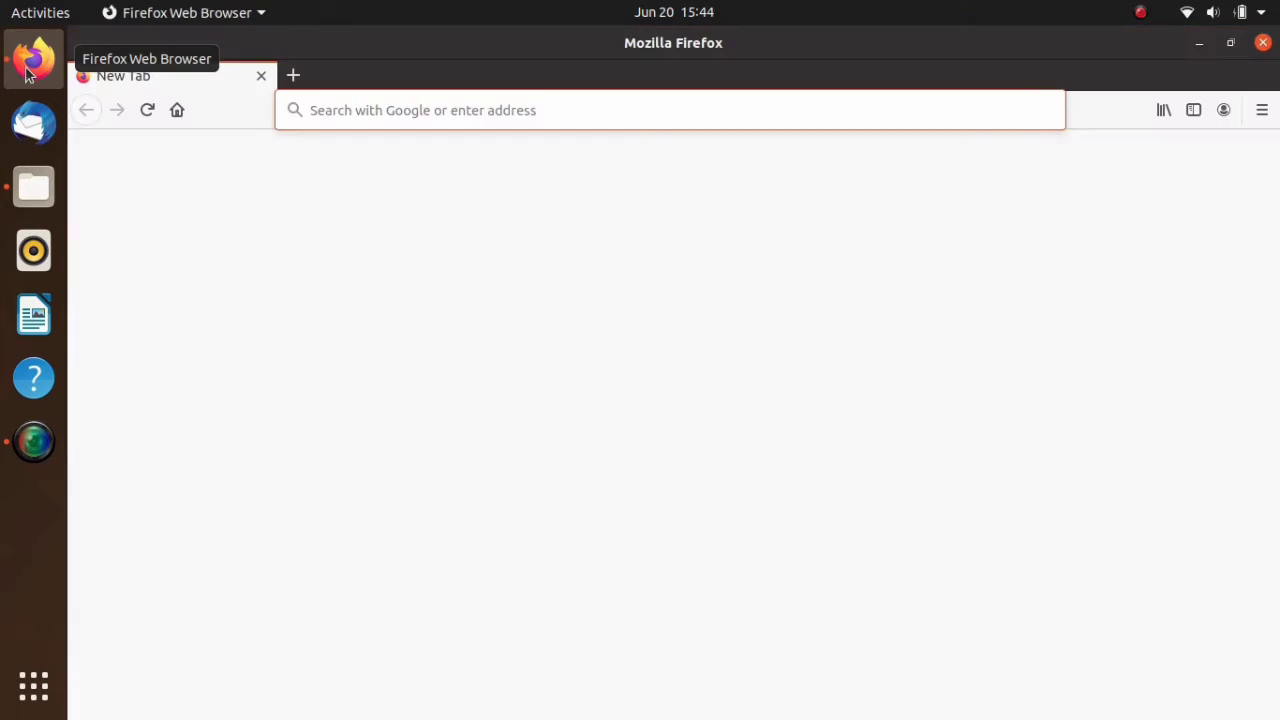
pyautogui.write('virtua')
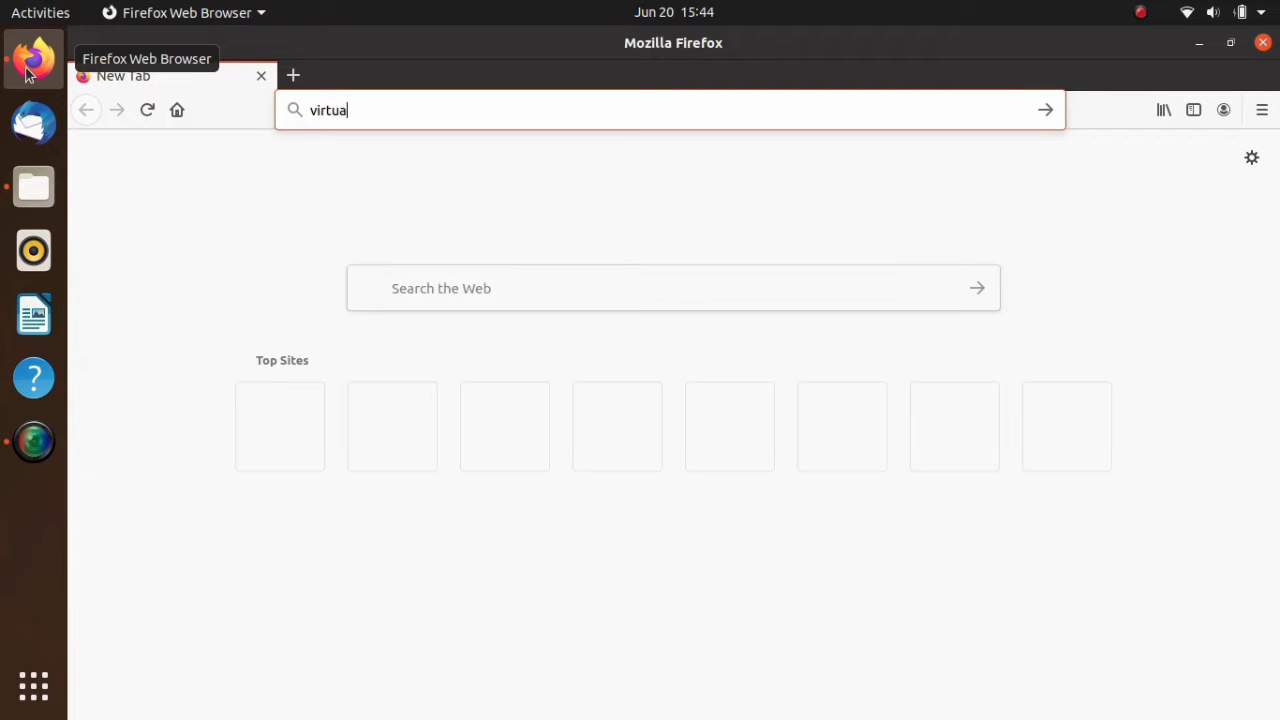
pyautogui.write('lbox.')
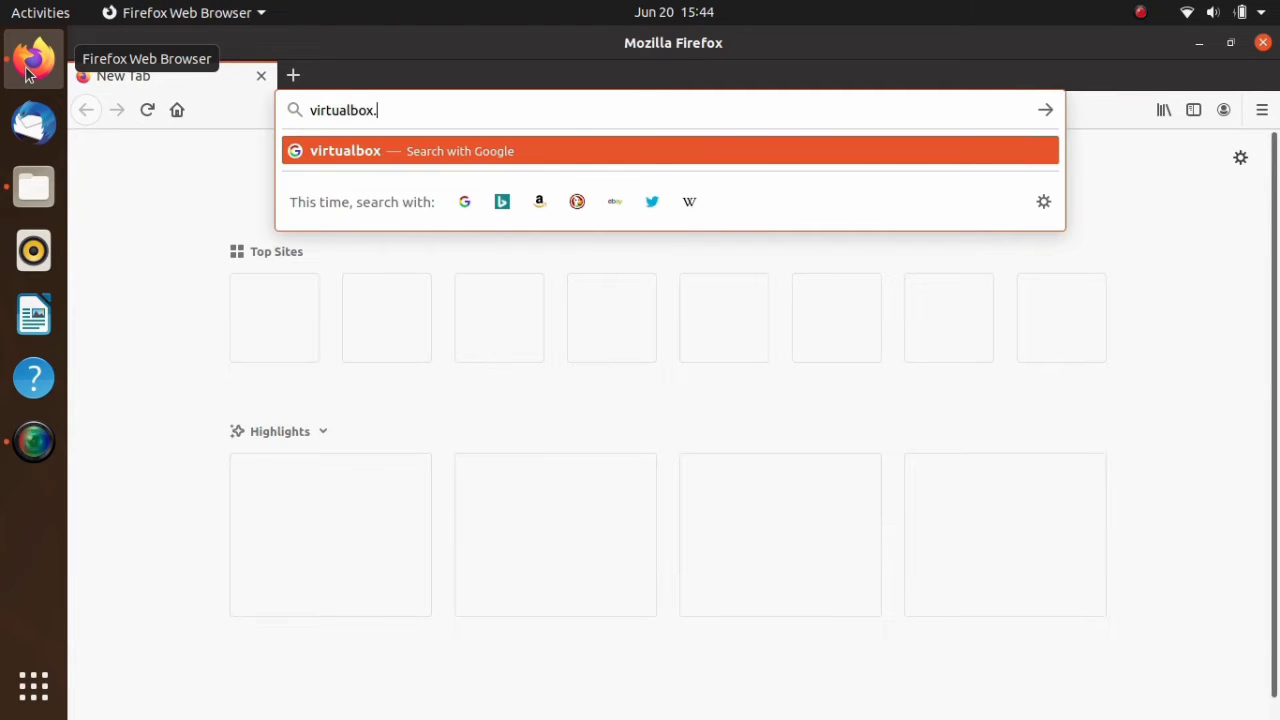
pyautogui.write('org')
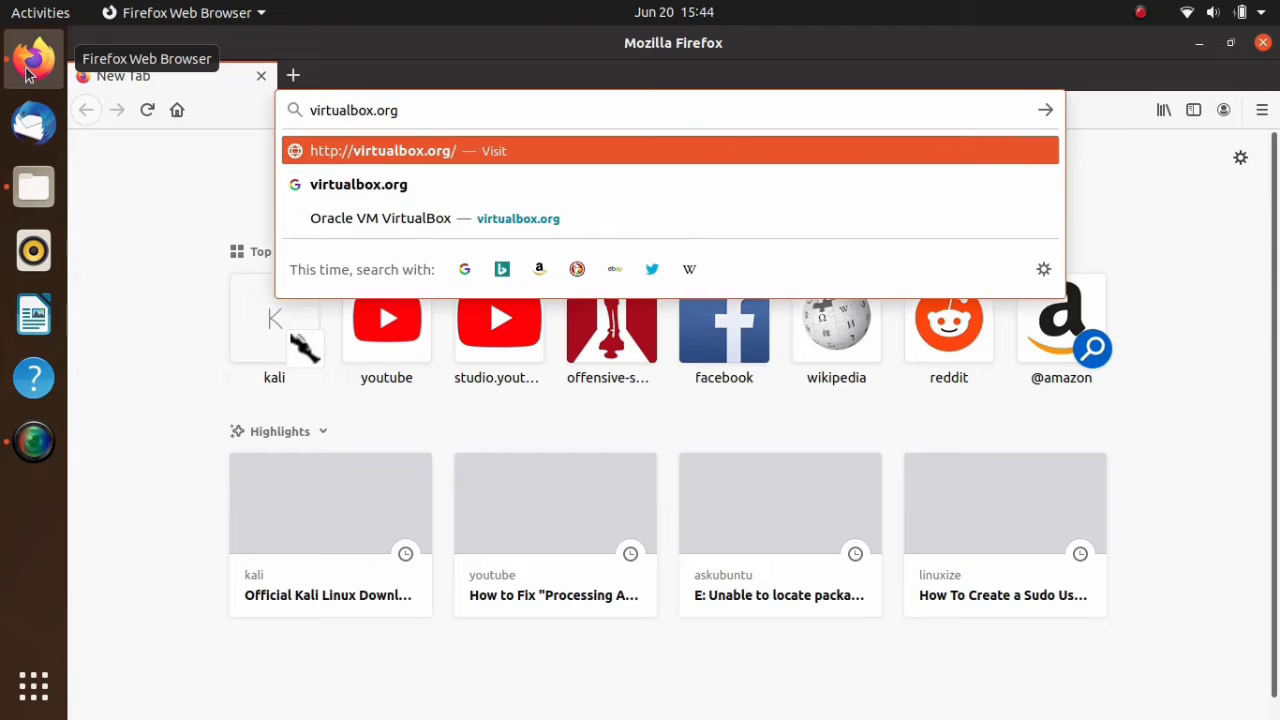
pyautogui.press('Return')
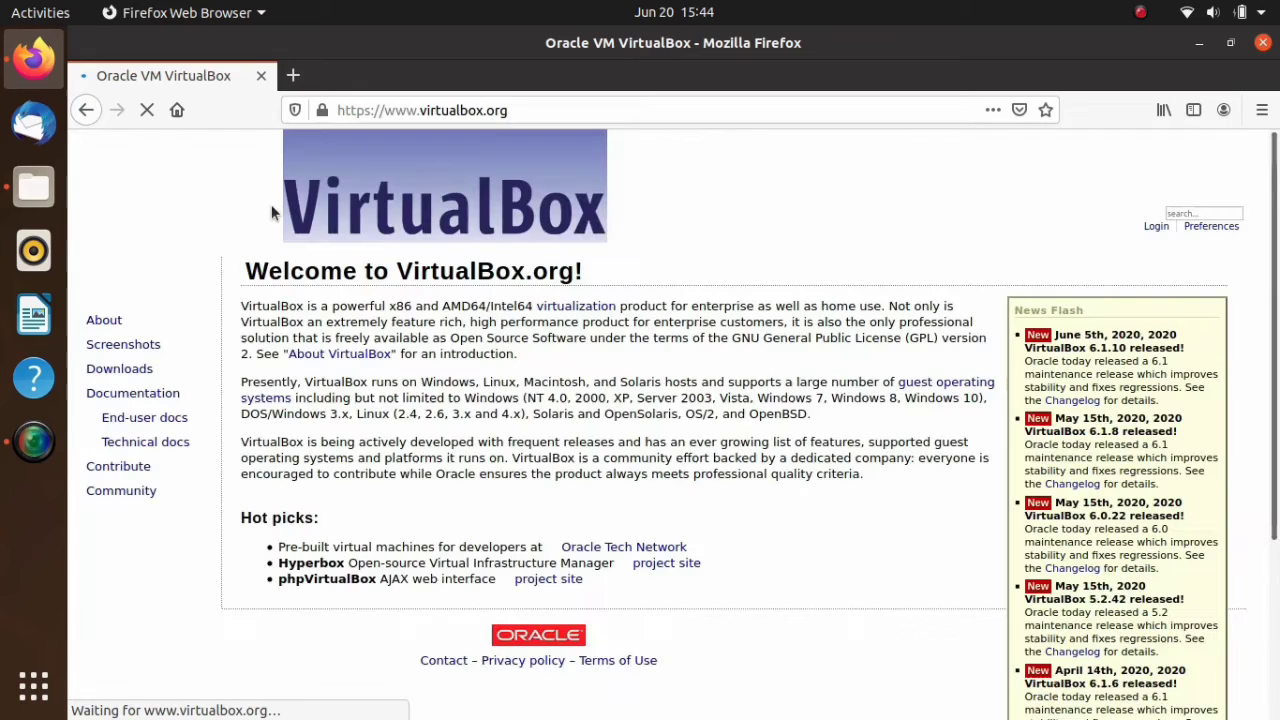
# - Open the Downloads page of the VirtualBox website
pyautogui.scroll(-1, 440, 286)
pyautogui.scroll(-4, 440, 286)
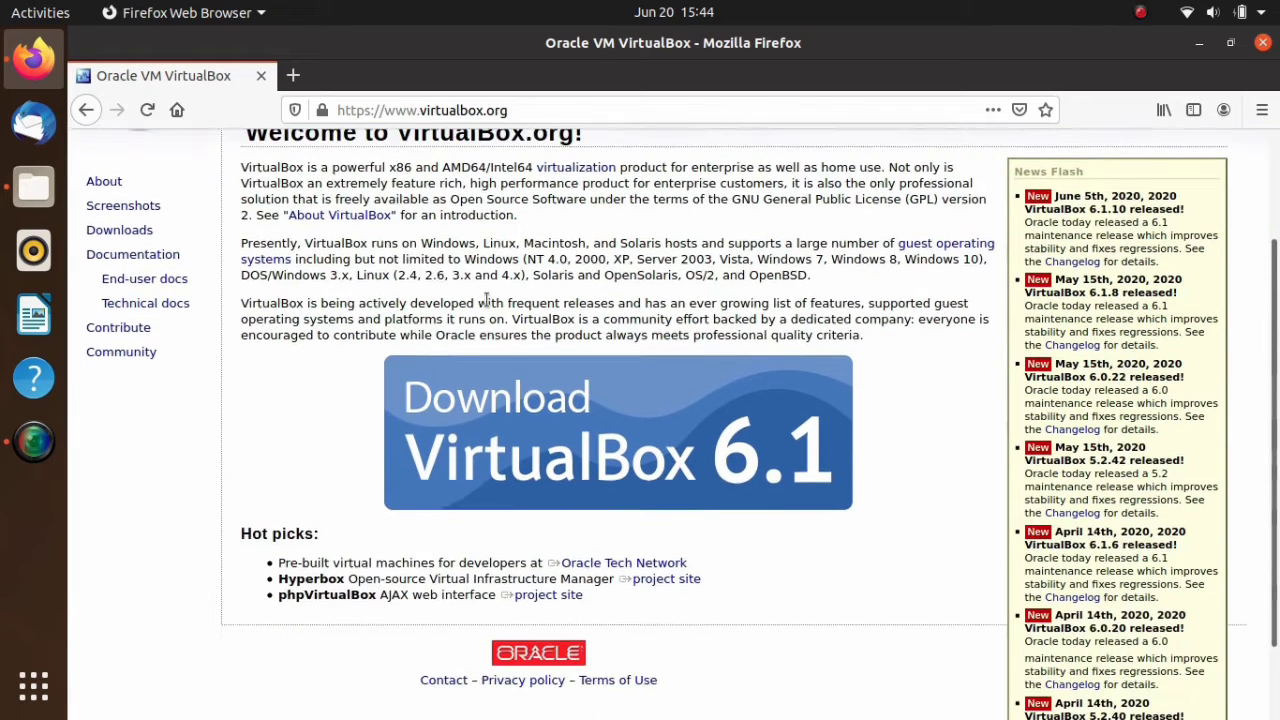
pyautogui.scroll(2, 480, 302)
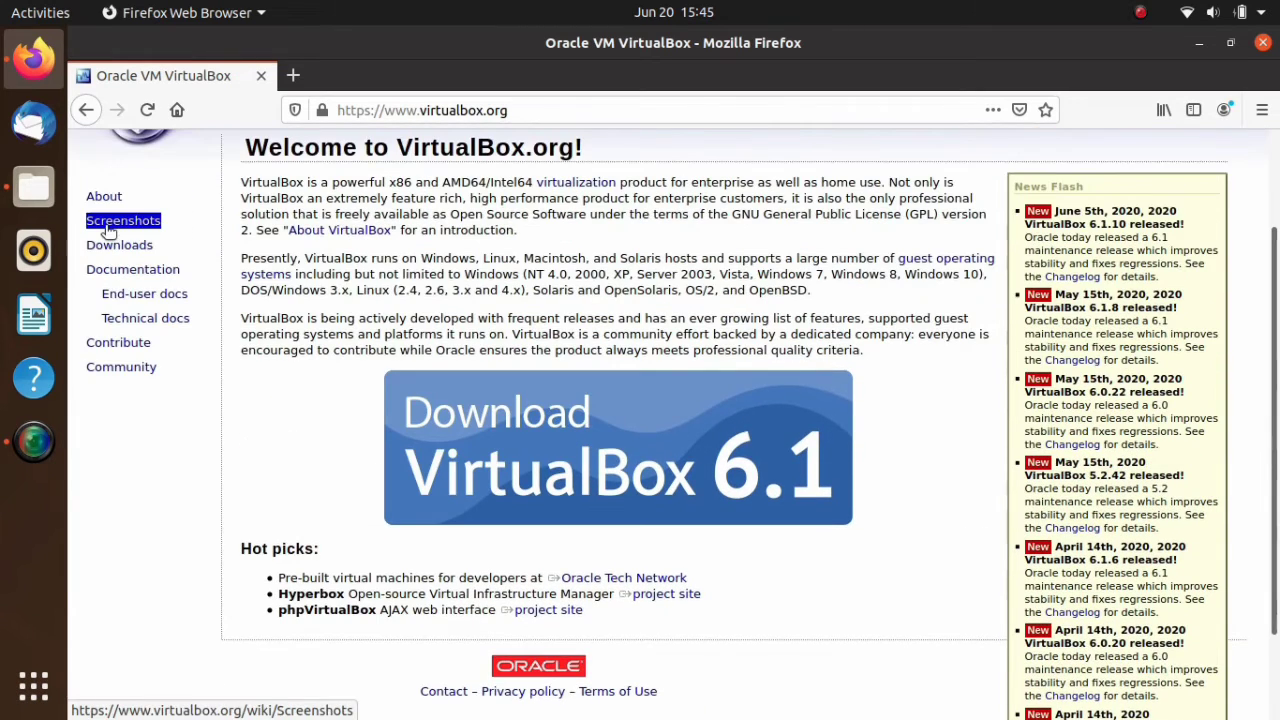
pyautogui.click(116, 245)
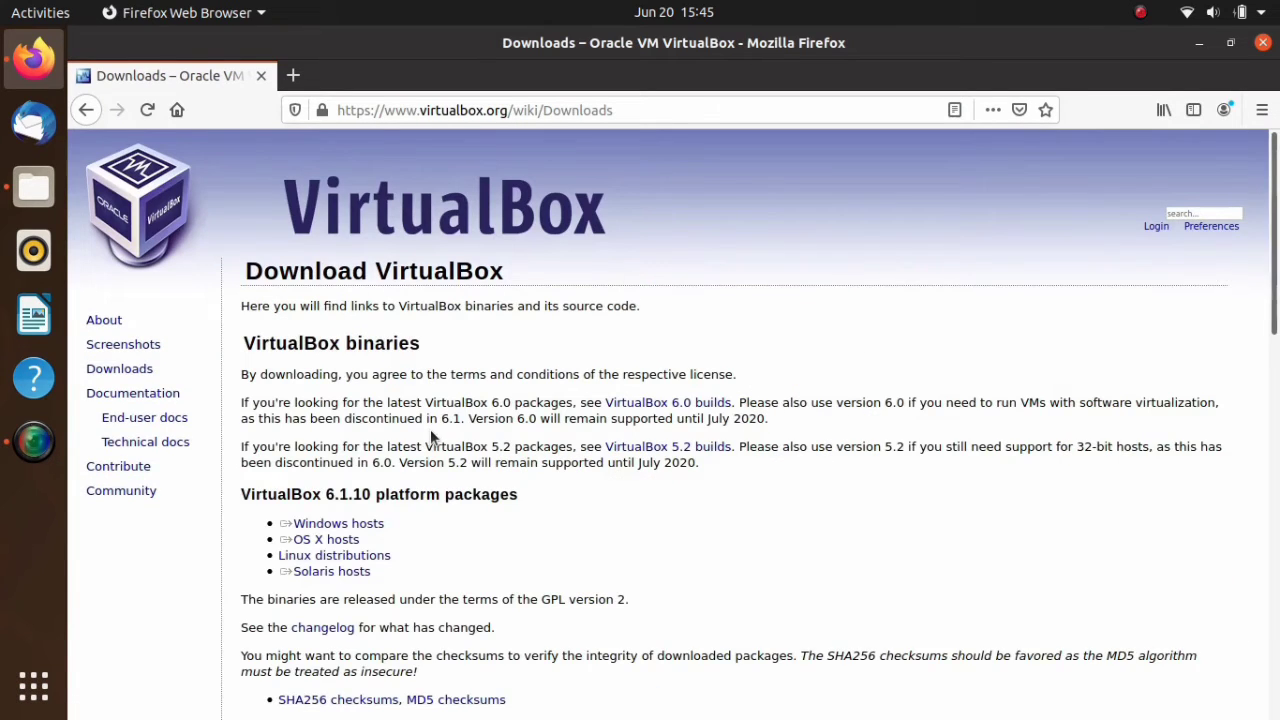
# - Request the VirtualBox 6.1.10 installer for Windows hosts, choose to save the file, and cancel the download
pyautogui.scroll(-1, 430, 429)
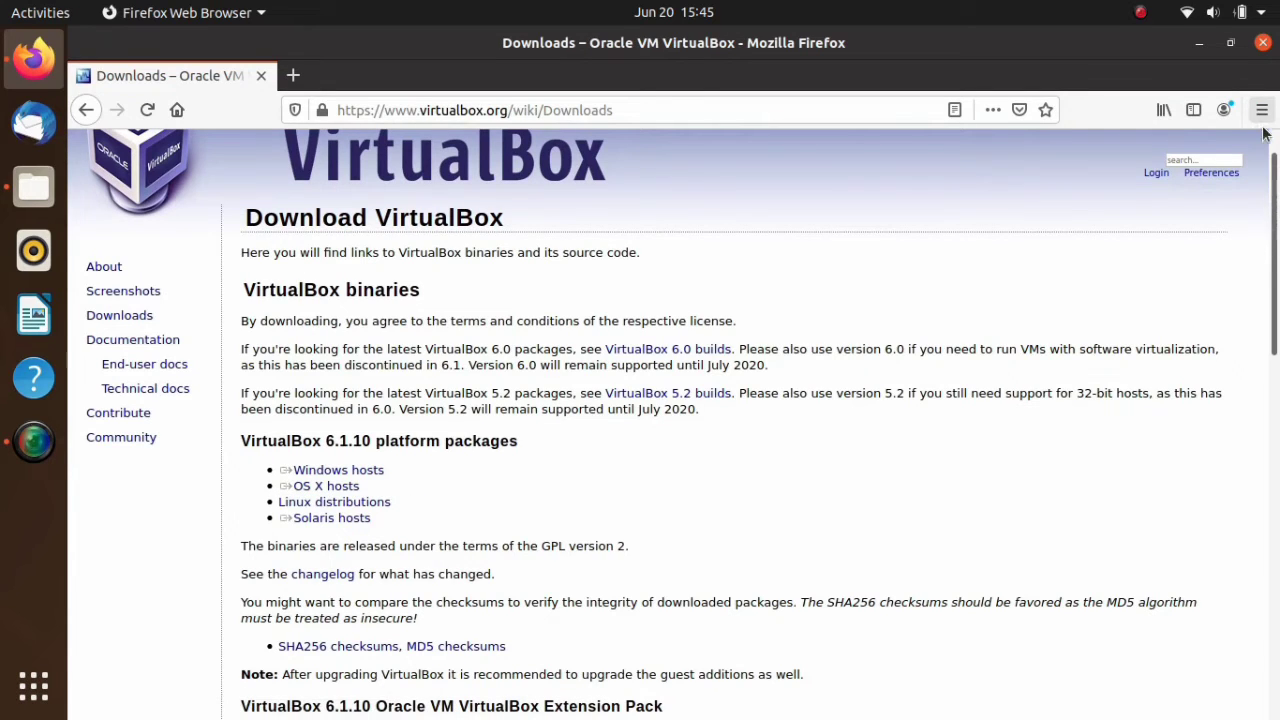
pyautogui.click(385, 478)
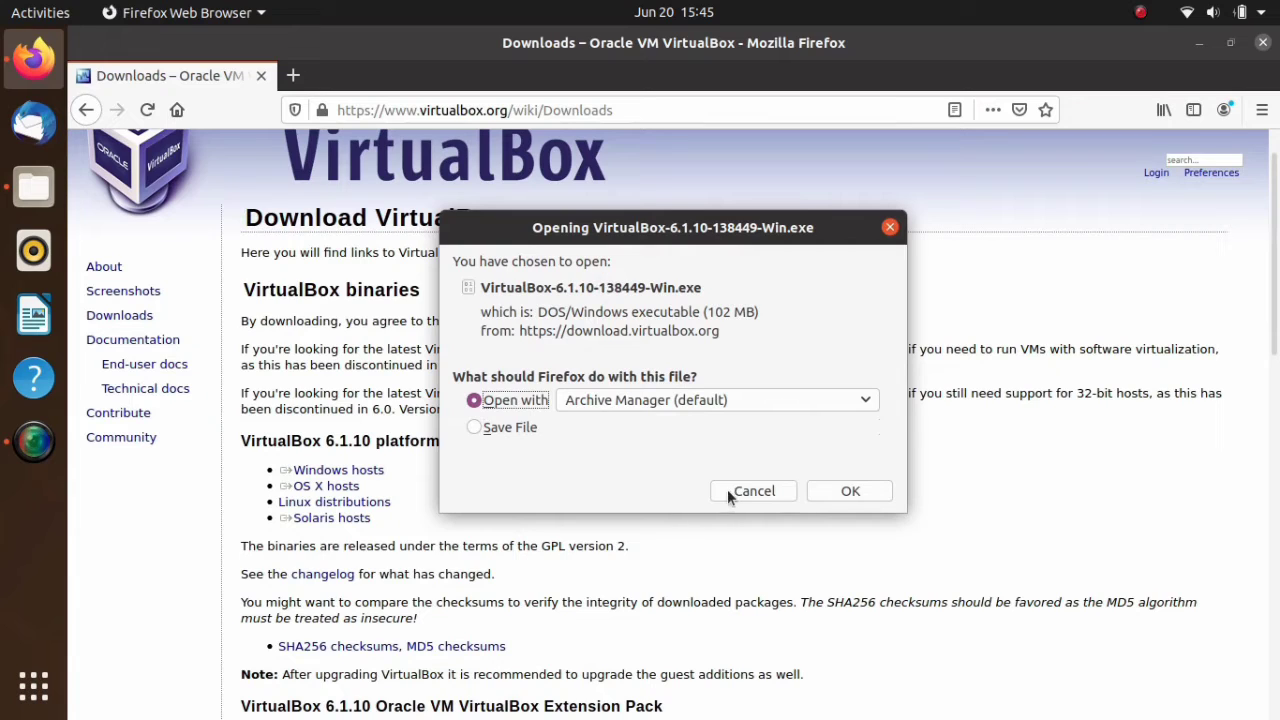
pyautogui.click(518, 425)
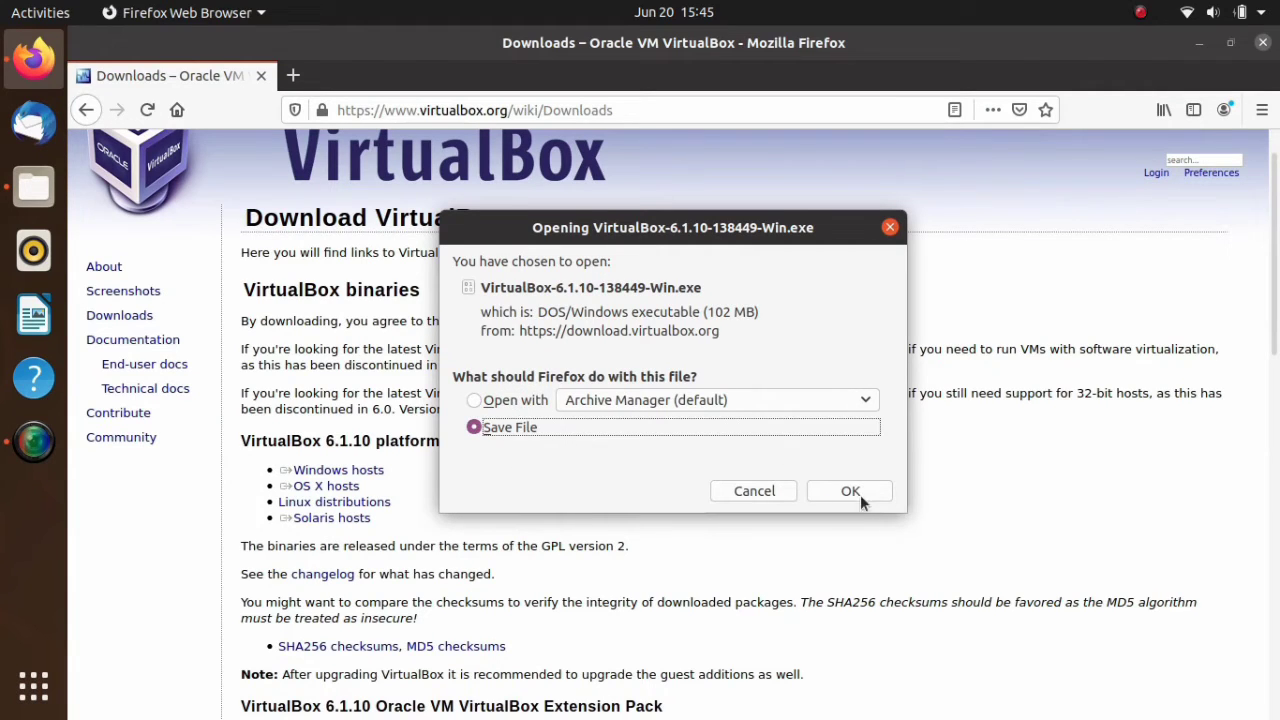
pyautogui.click(752, 491)
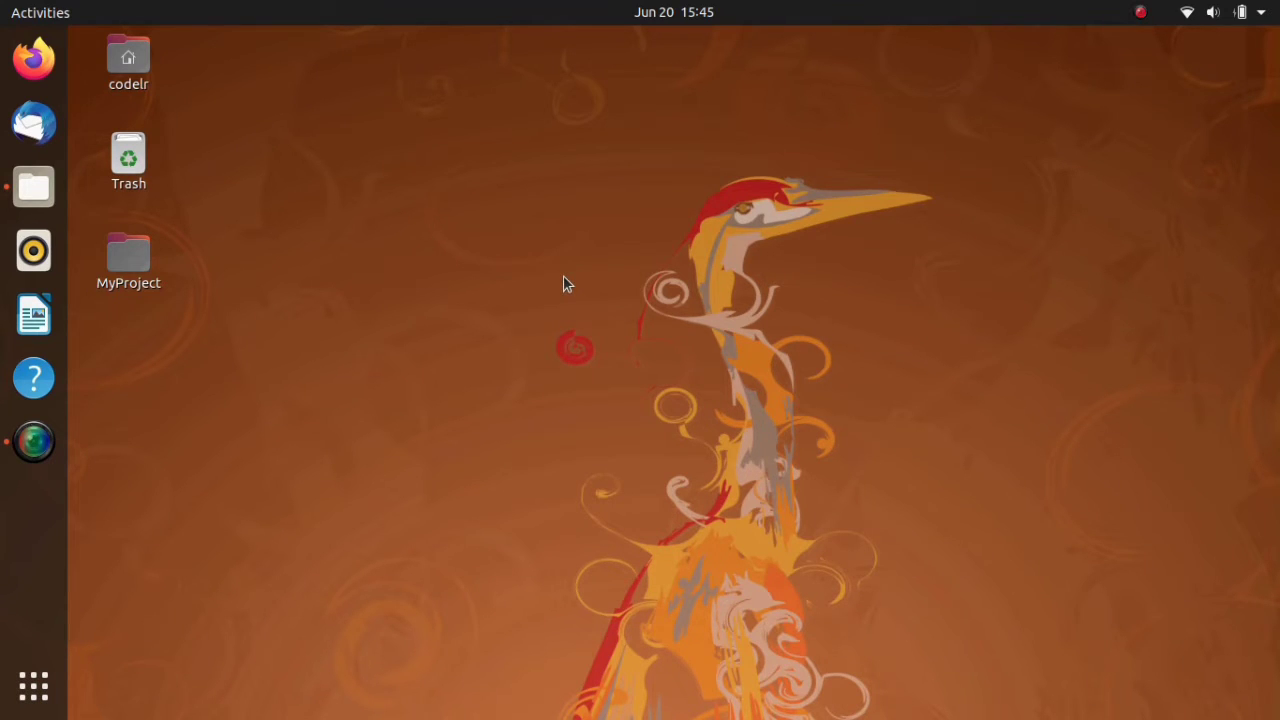
# - Open a terminal and refresh the package lists with sudo apt update, entering the sudo password
pyautogui.hotkey('ctrl', 'alt', 't')
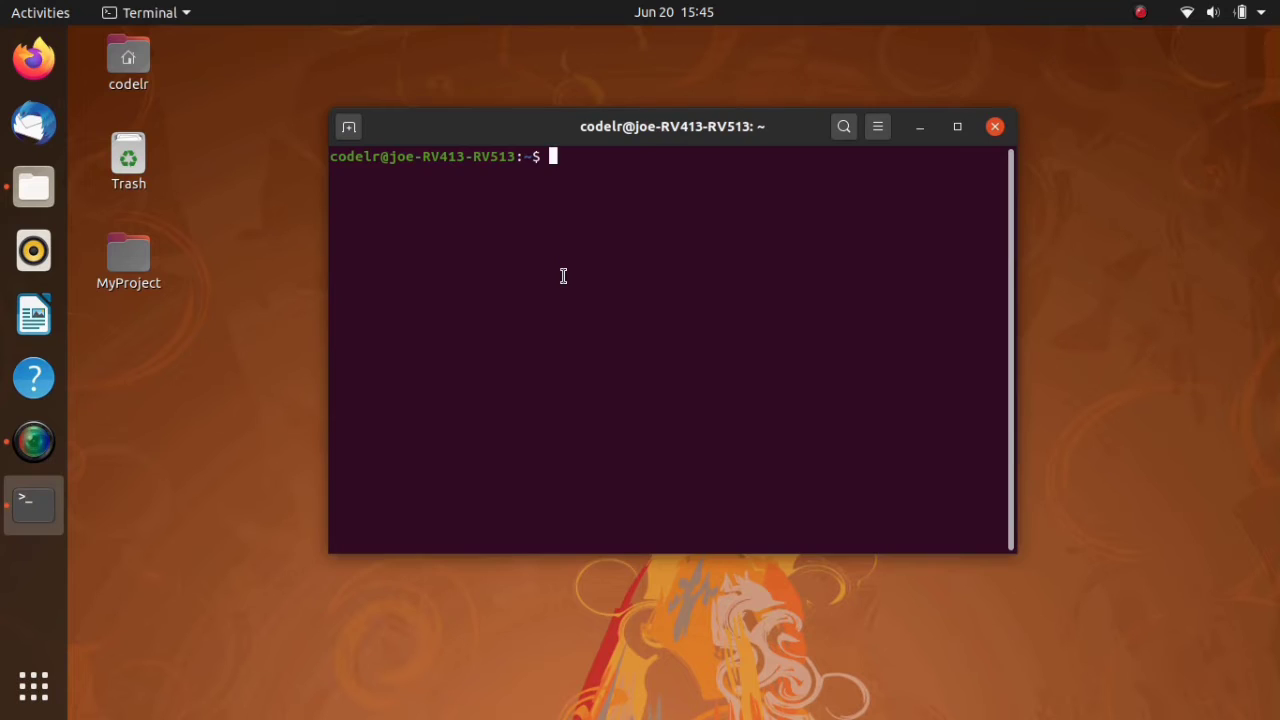
pyautogui.write('udo apt update')
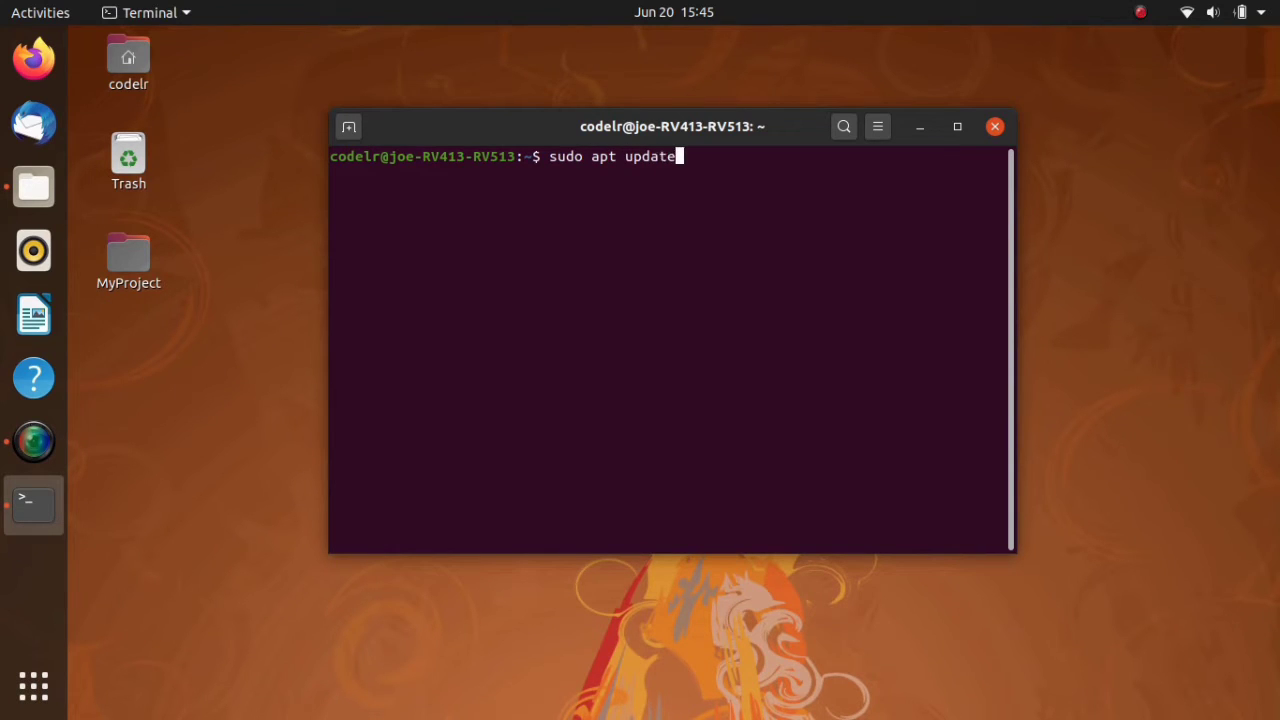
pyautogui.press('Return')
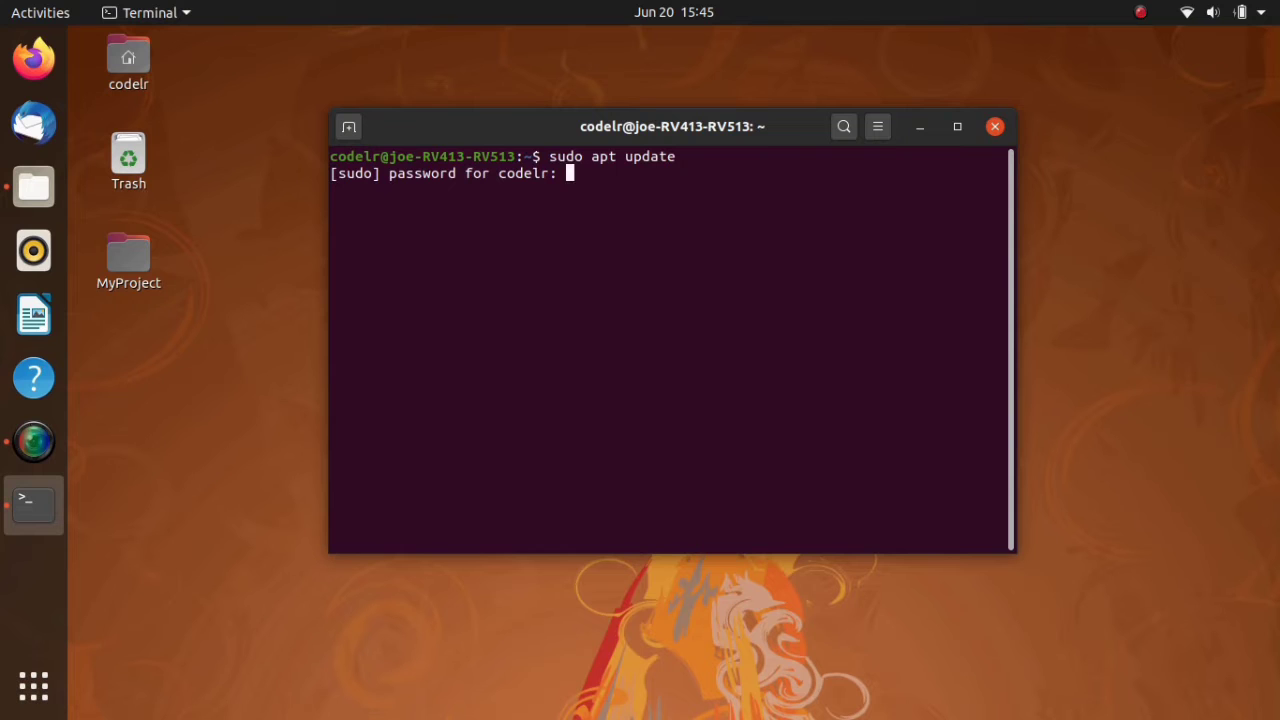
pyautogui.press('Return')
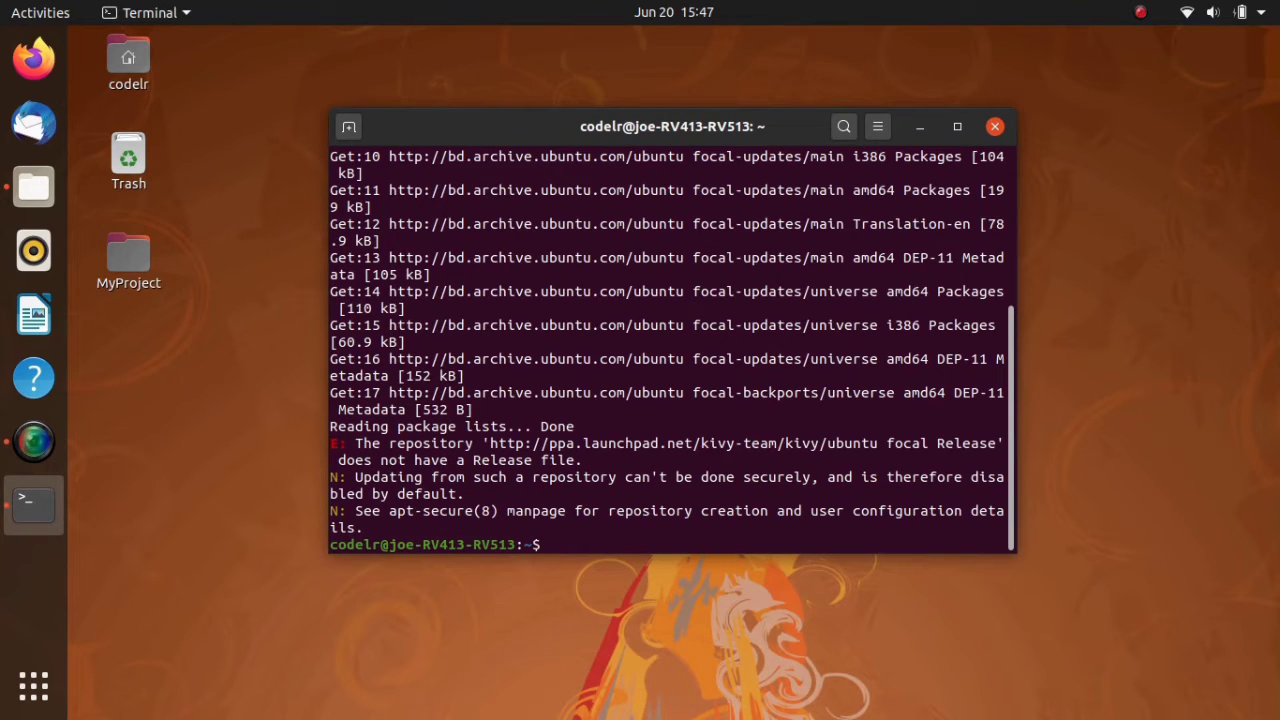
# - Install VirtualBox with sudo apt install virtualbox and close the terminal
pyautogui.write('ap')
pyautogui.press('BackSpace')
pyautogui.press('BackSpace')
pyautogui.write('sudo apt install virtu')
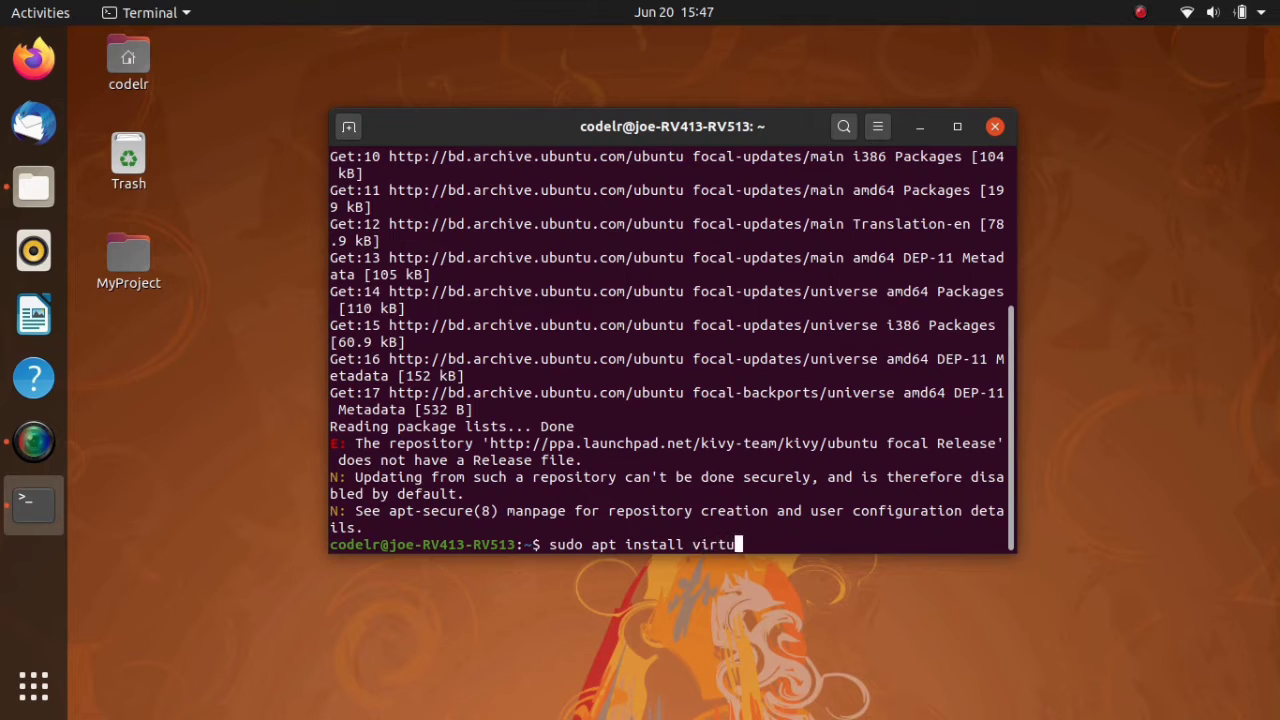
pyautogui.write('albox')
pyautogui.press('Return')
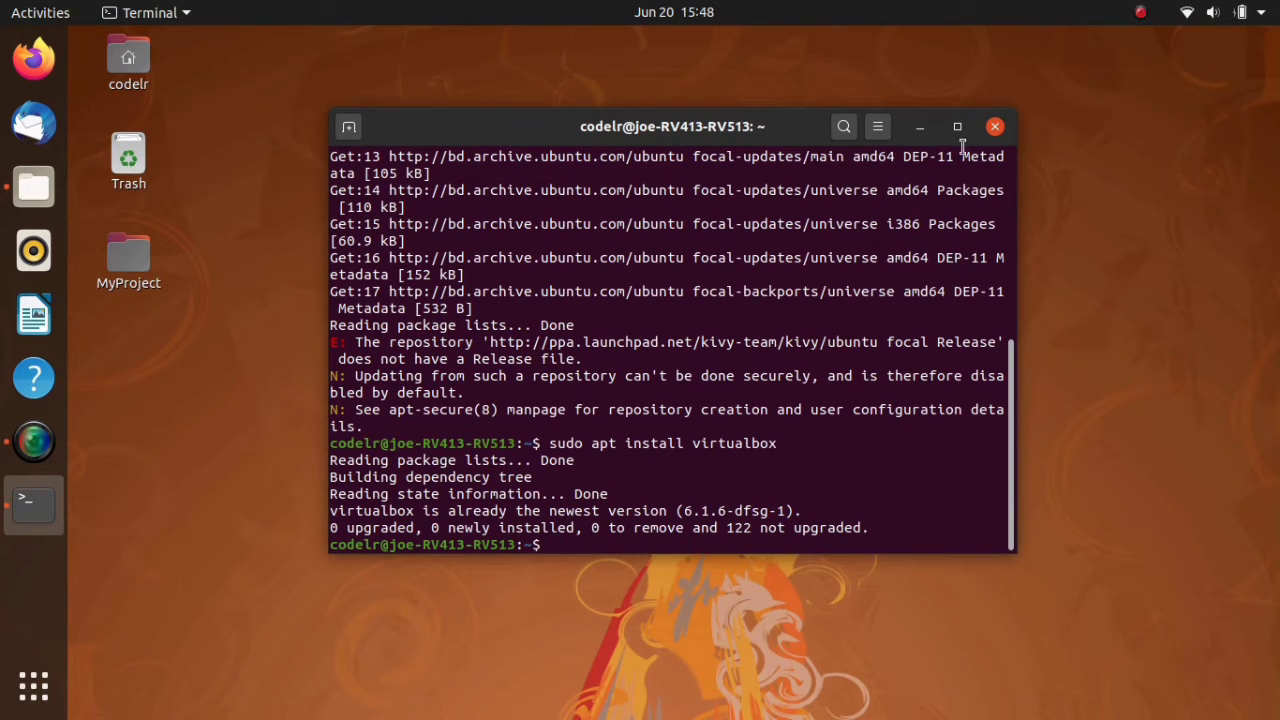
pyautogui.click(995, 128)
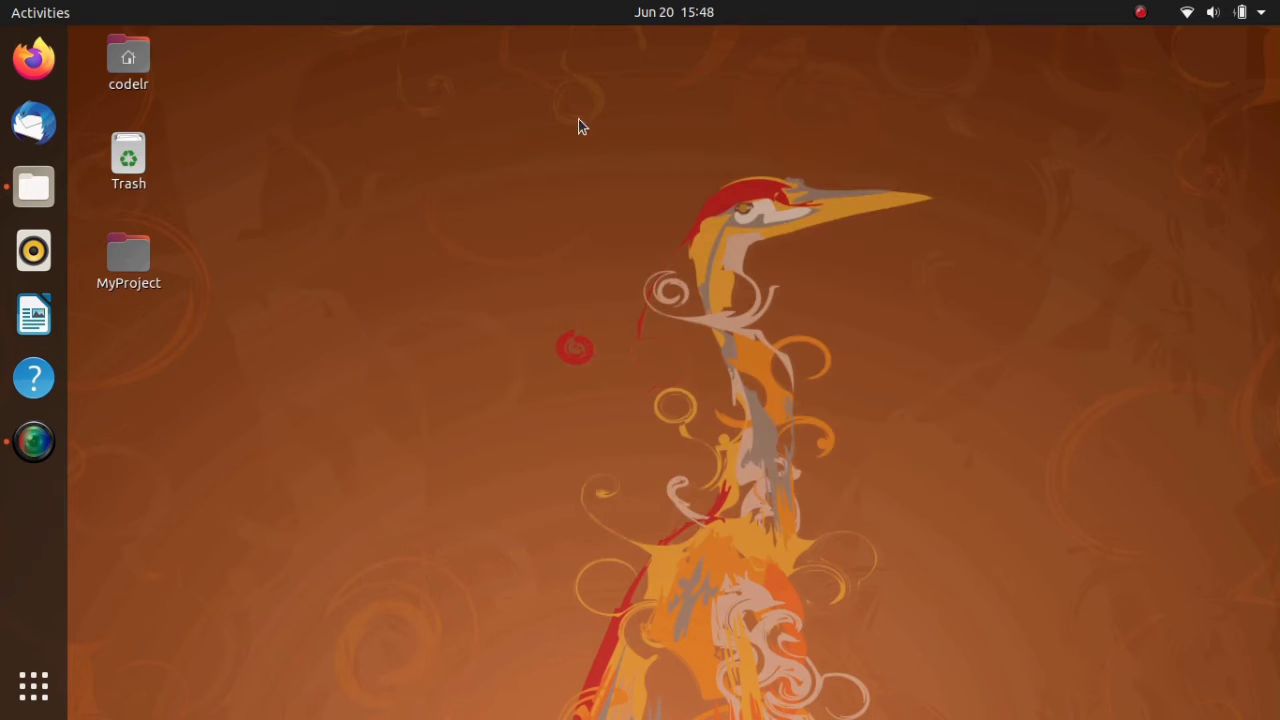
# - Search the installed applications for "virt" and launch Oracle VM VirtualBox Manager
pyautogui.click(36, 12)
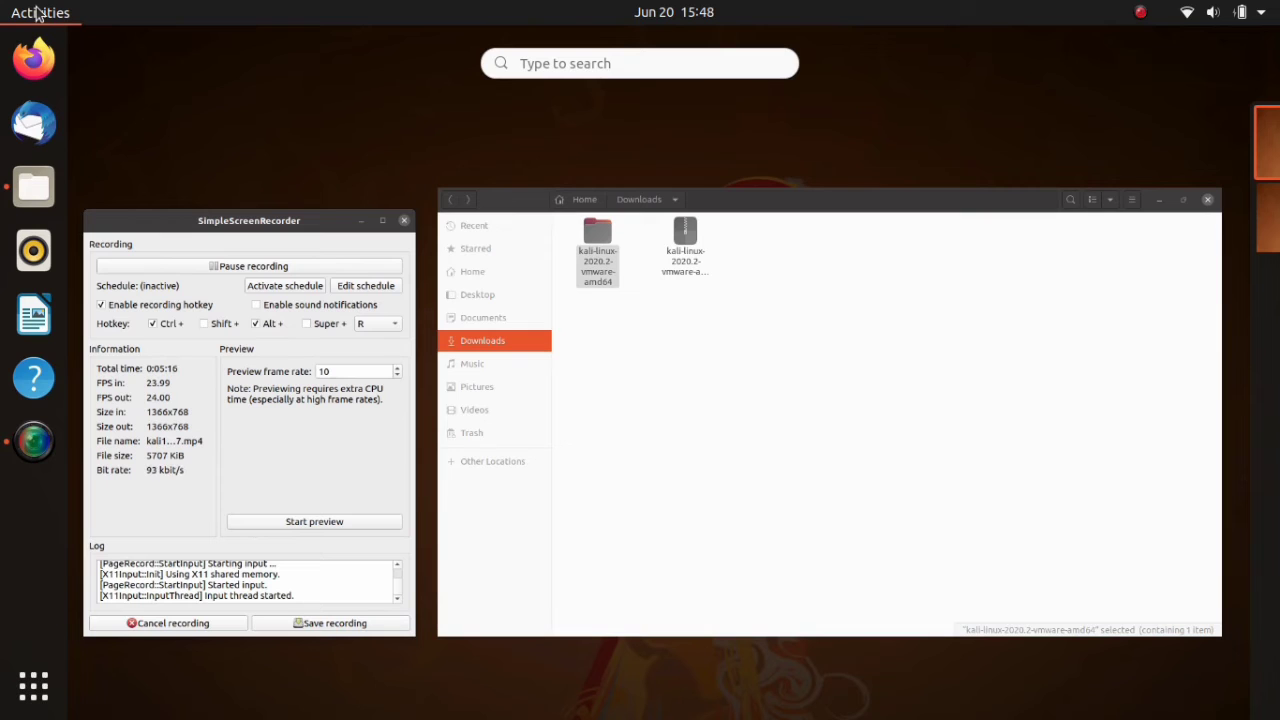
pyautogui.click(594, 63)
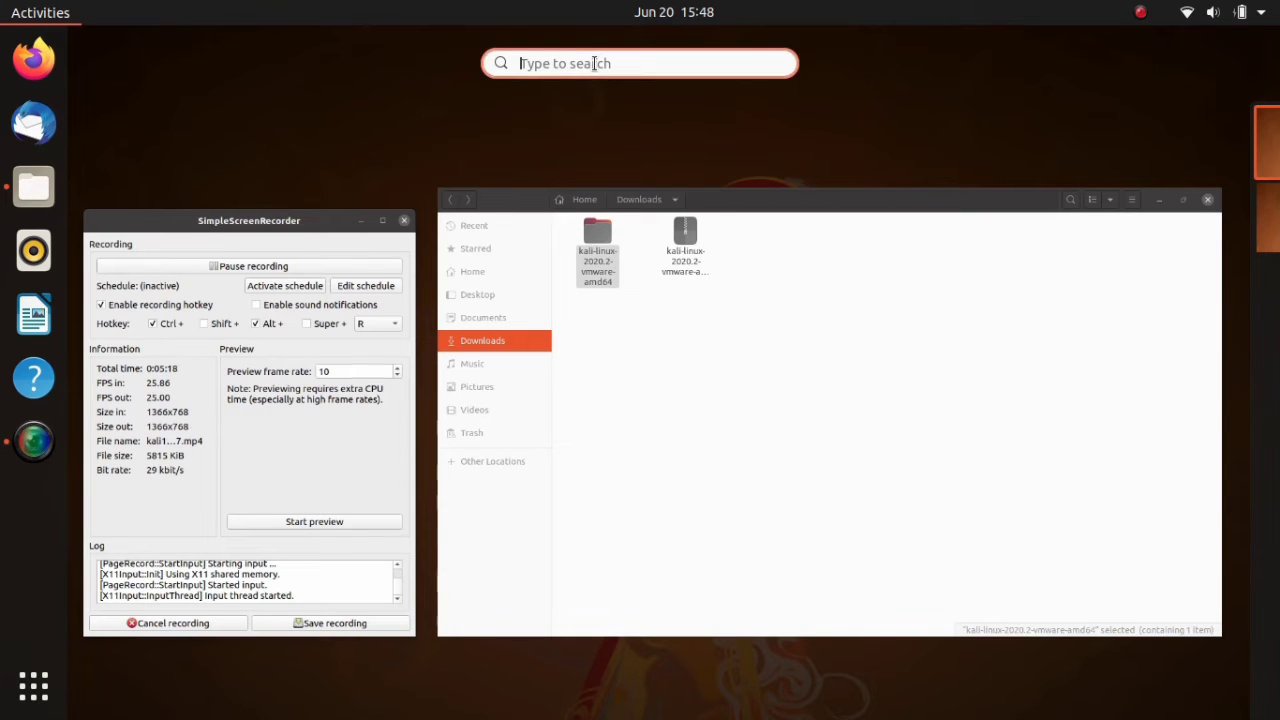
pyautogui.write('v')
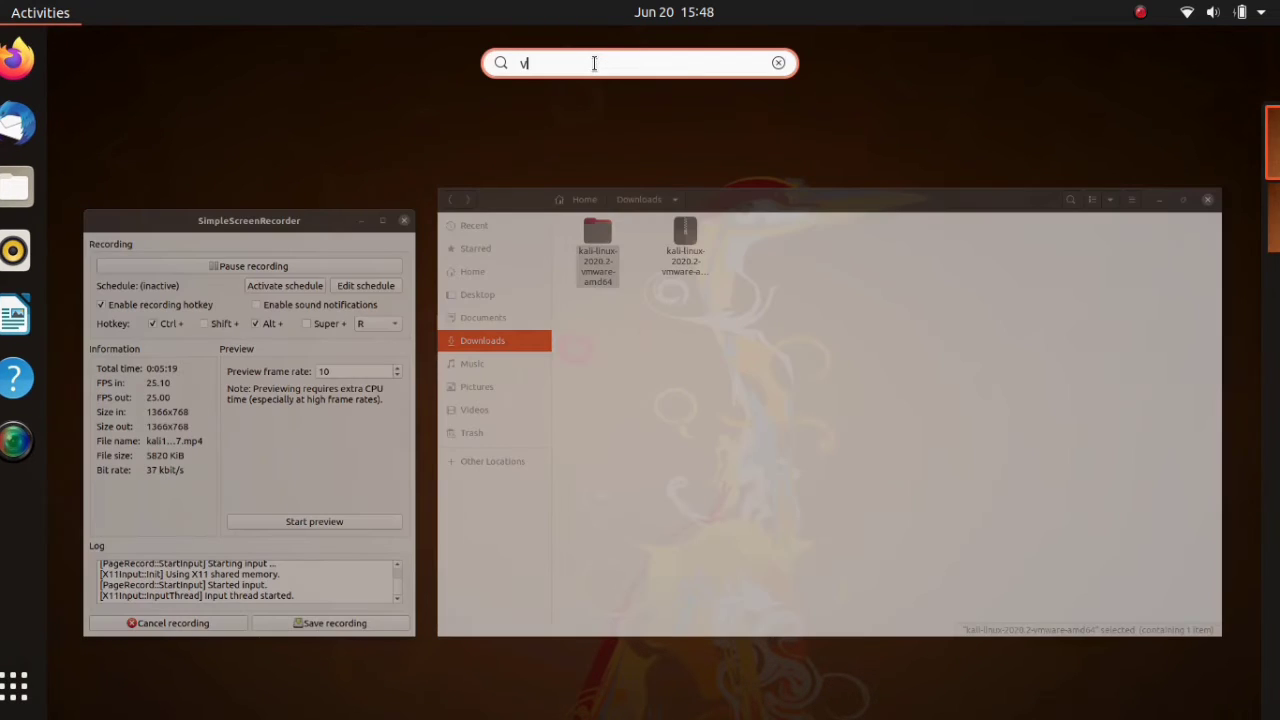
pyautogui.write('i')
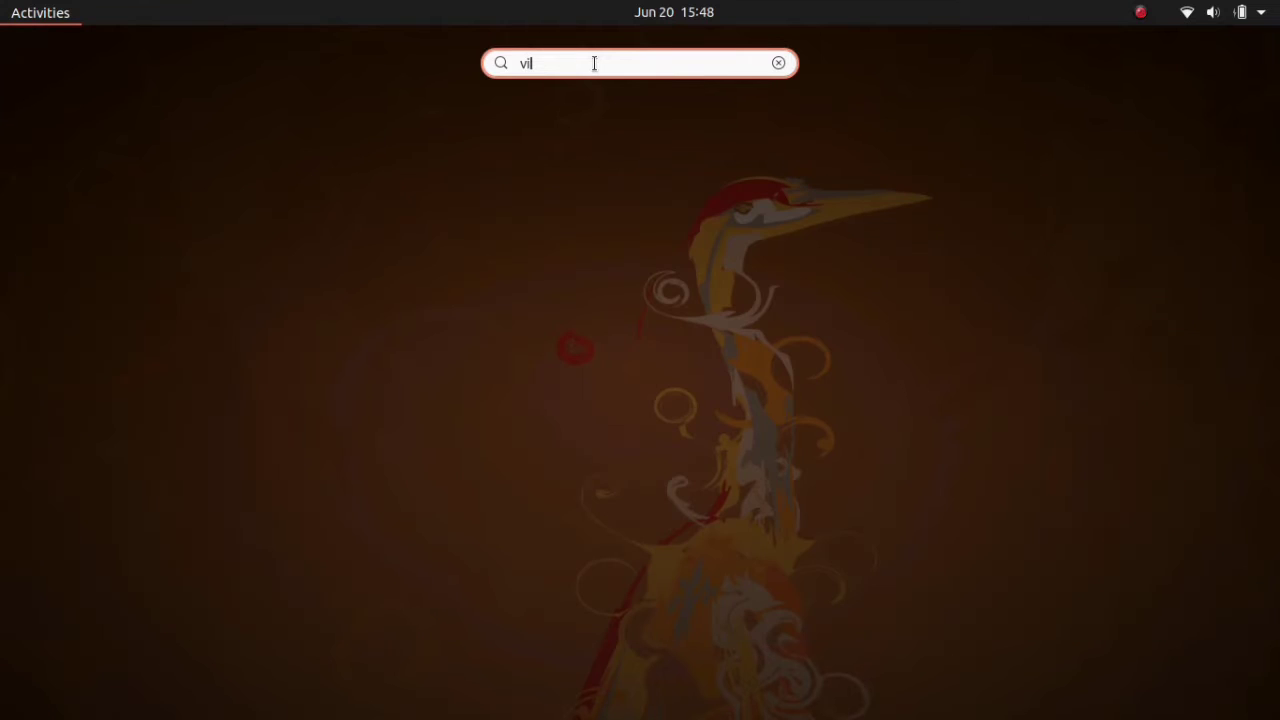
pyautogui.write('rt')
pyautogui.press('Return')
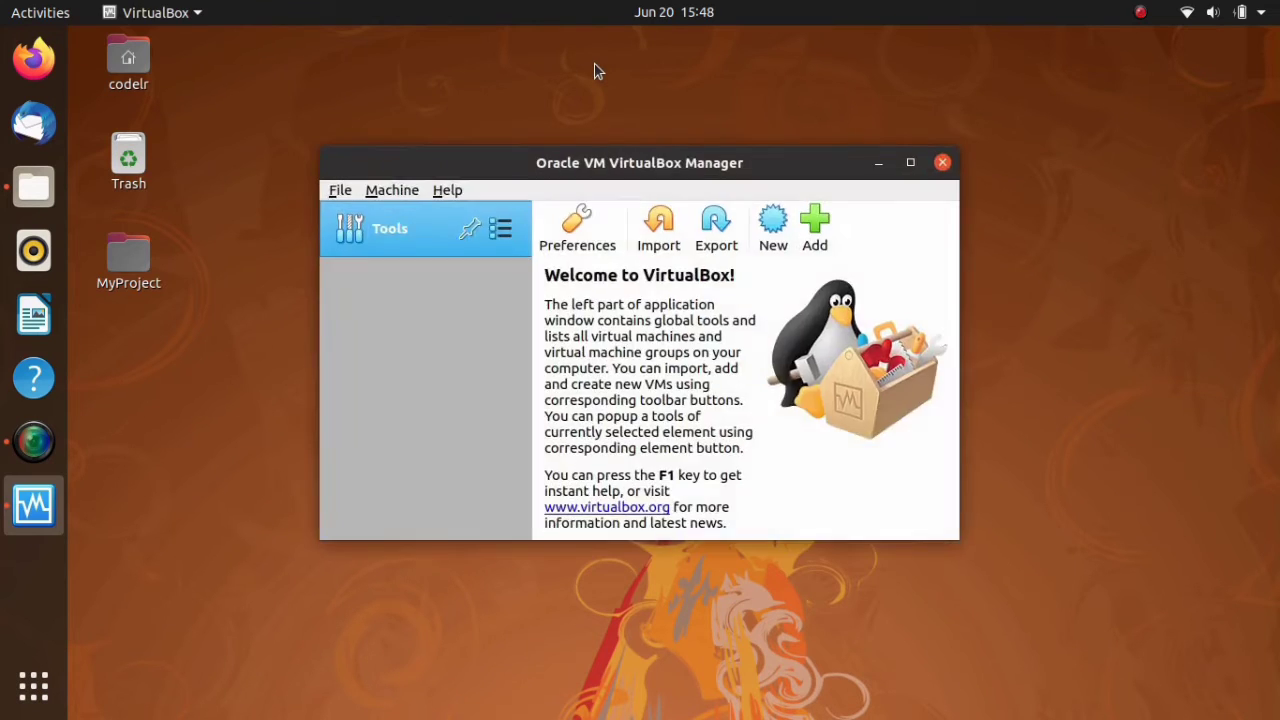
# - Start a new virtual machine named Kali with type Linux and version Debian (64-bit), and continue to the memory settings
pyautogui.click(405, 190)
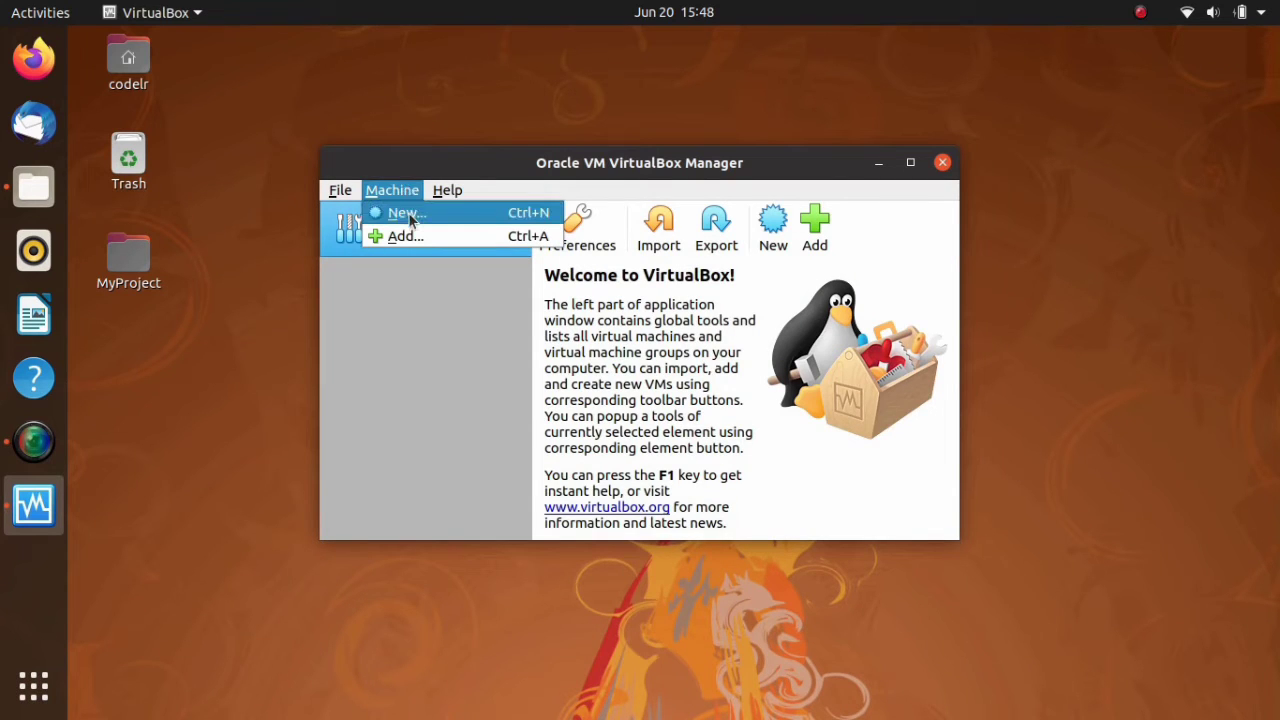
pyautogui.click(407, 213)
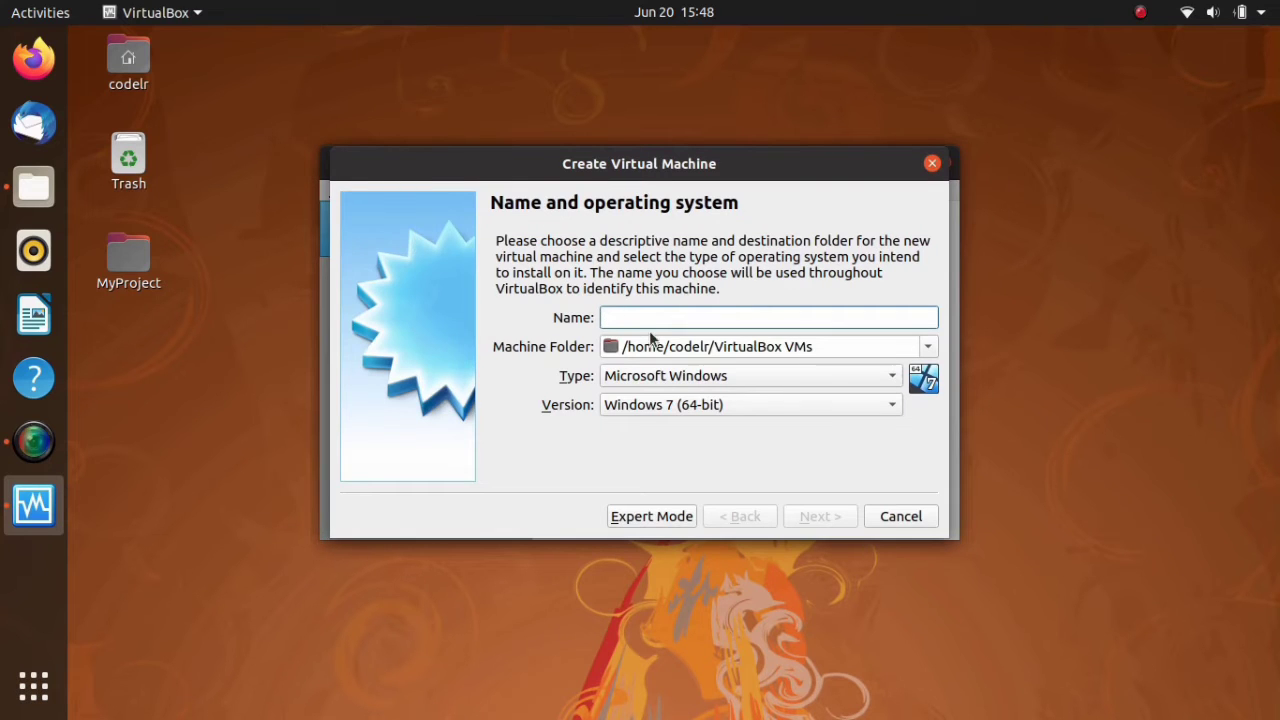
pyautogui.write('Kali')
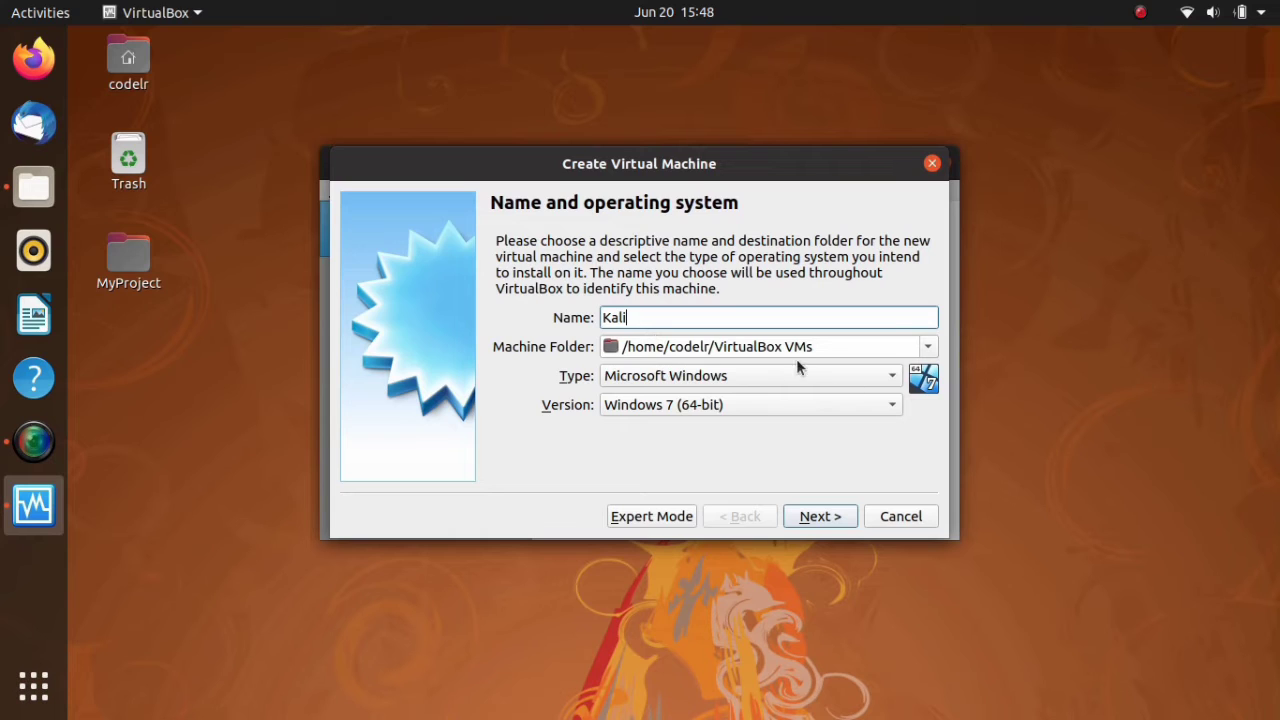
pyautogui.click(752, 375)
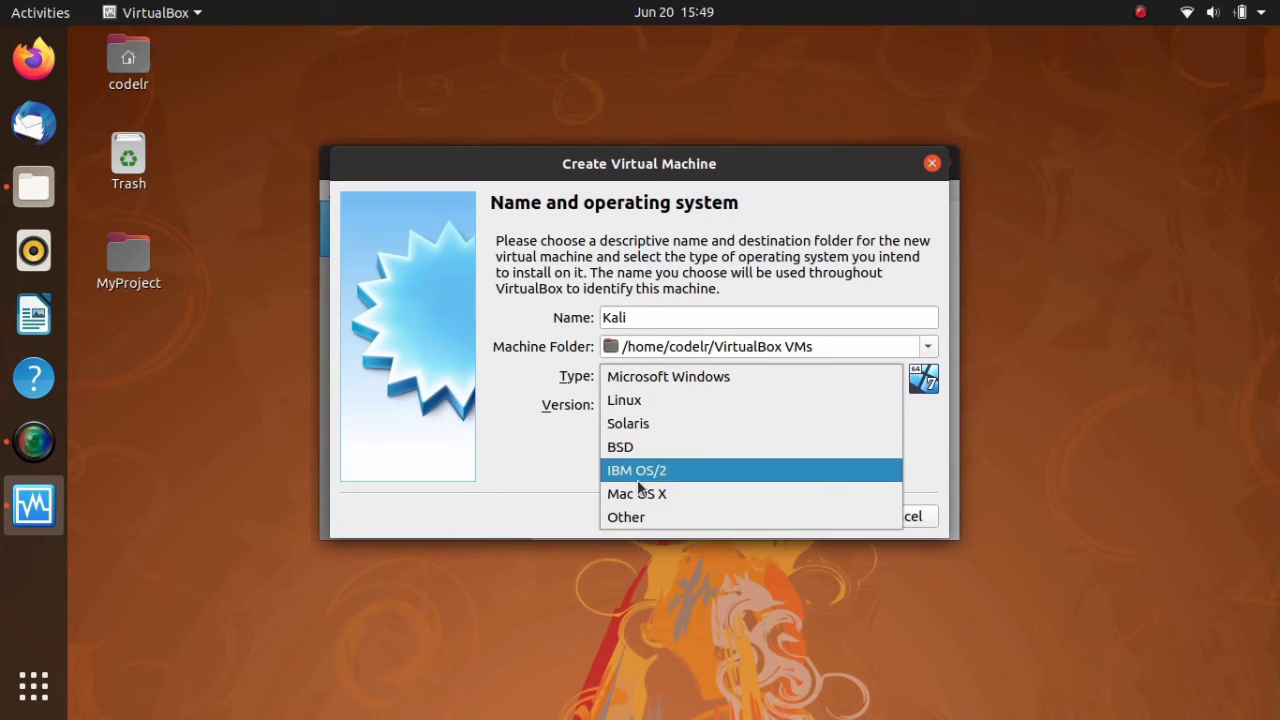
pyautogui.click(622, 401)
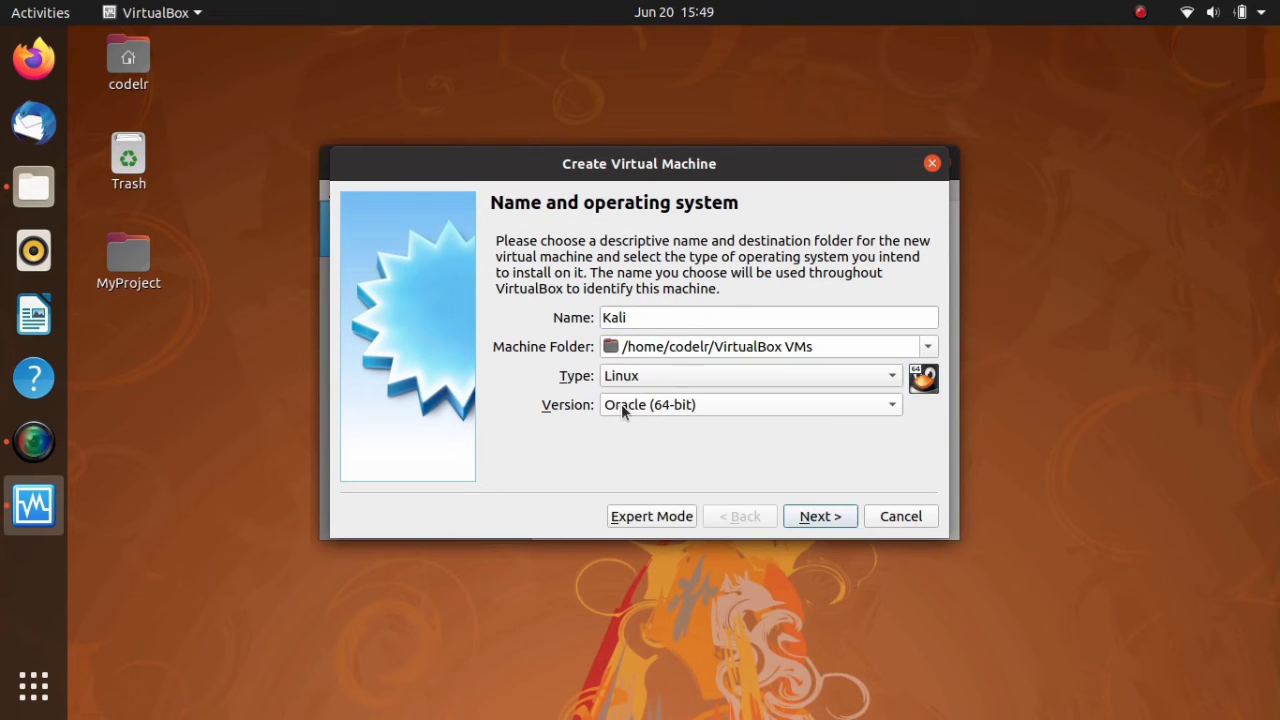
pyautogui.click(808, 406)
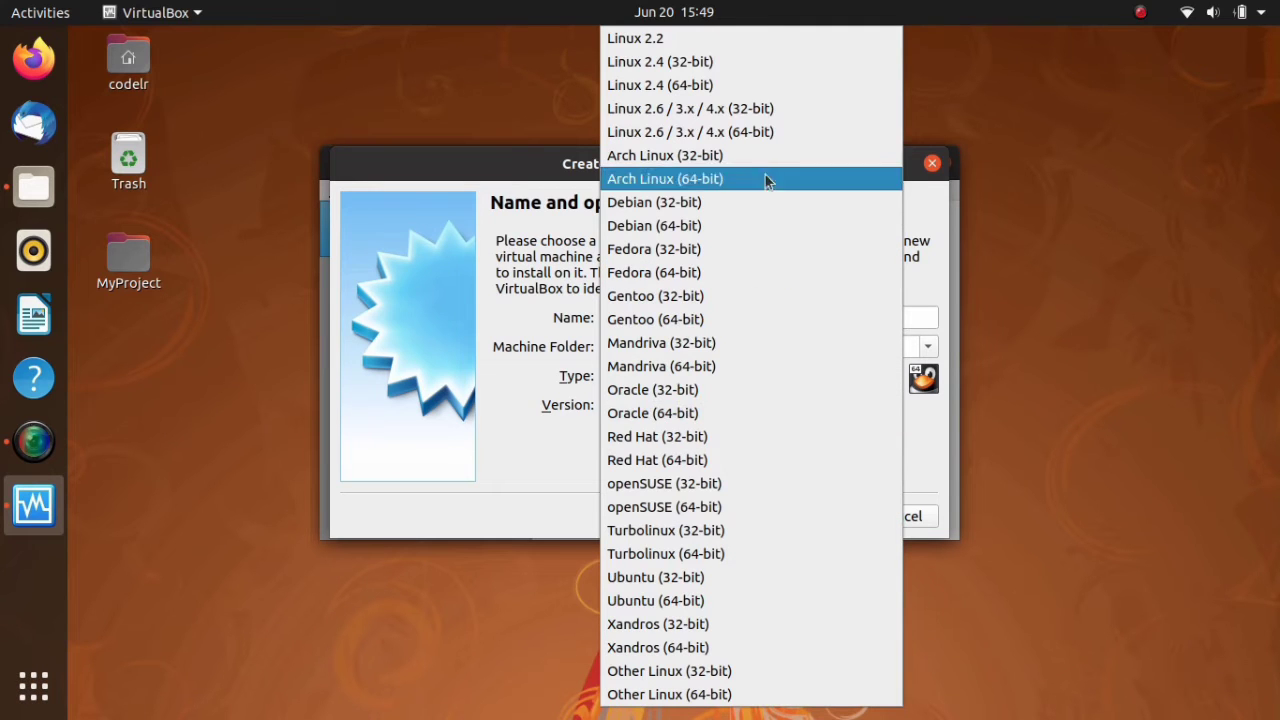
pyautogui.click(755, 221)
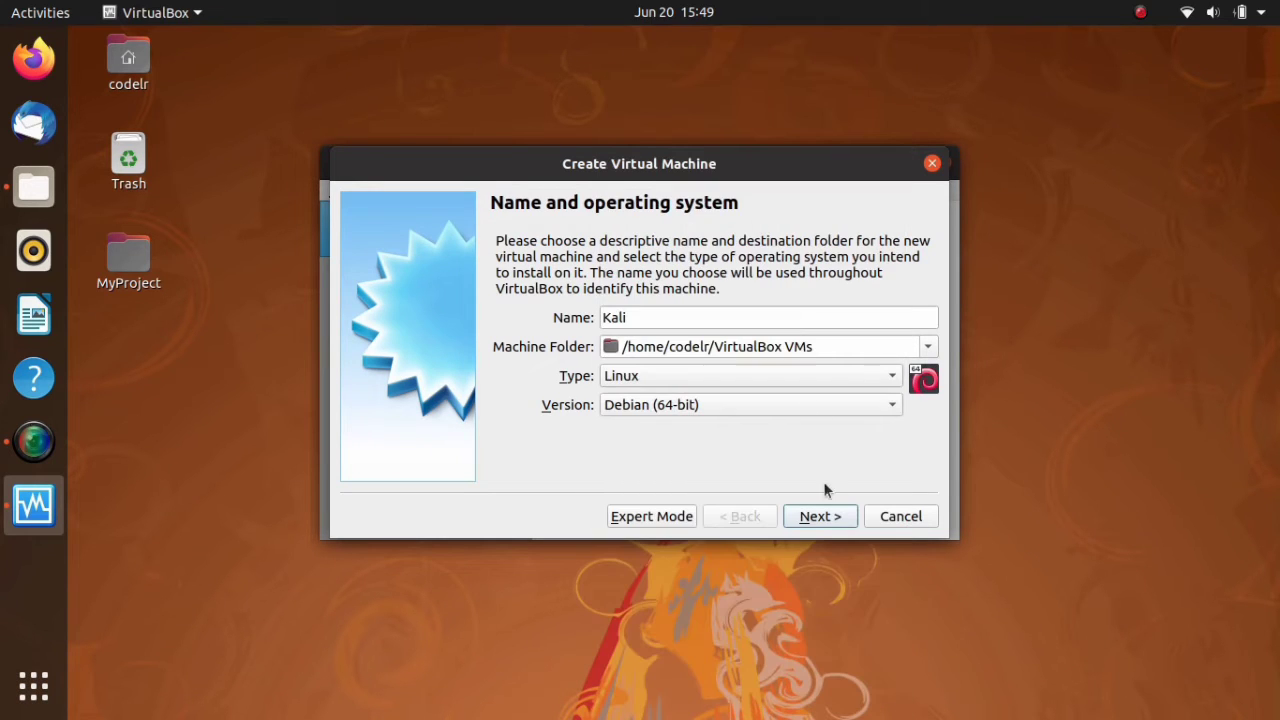
pyautogui.click(815, 517)
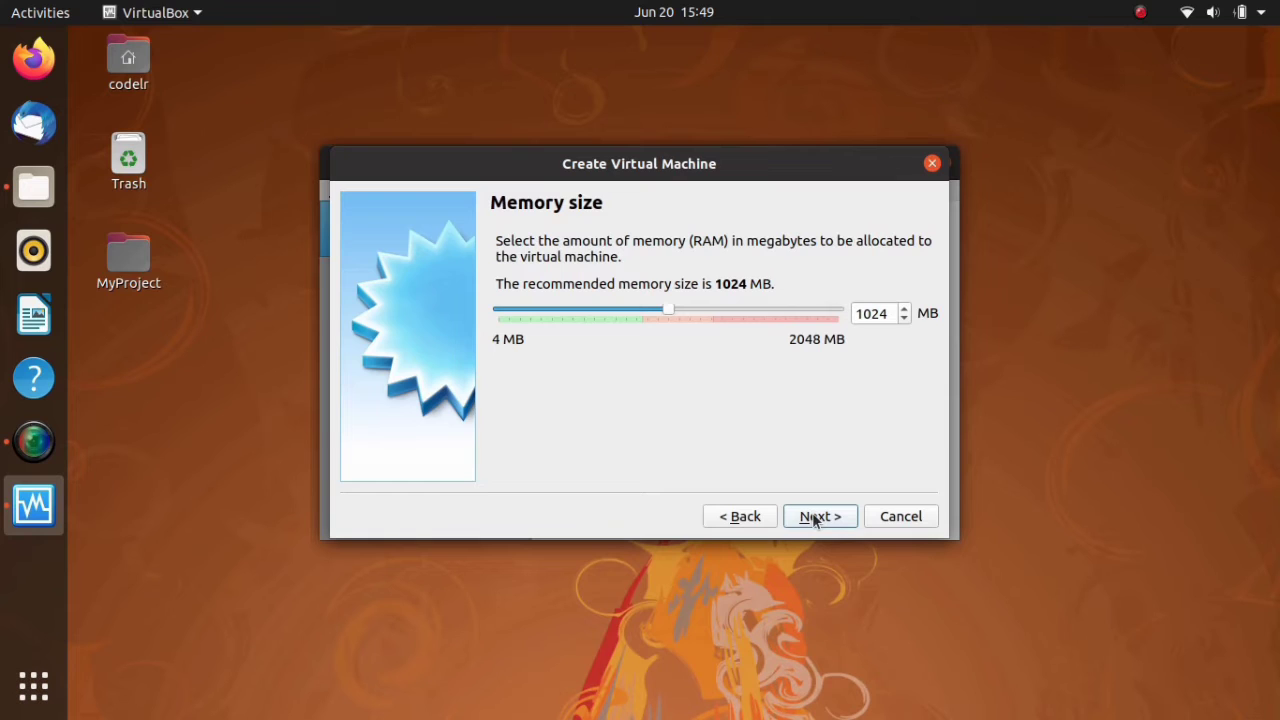
# - Accept the recommended memory size of 1024 MB and continue to the hard disk settings
pyautogui.moveTo(856, 313); pyautogui.dragTo(883, 310)
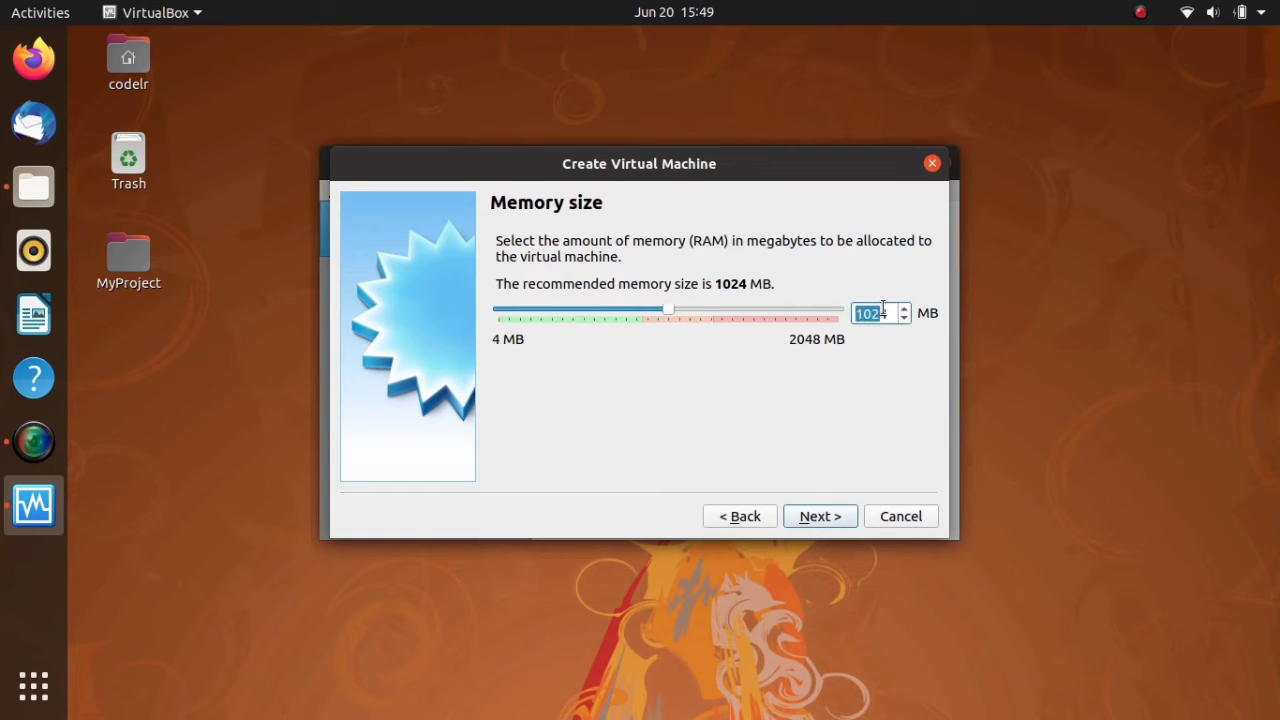
pyautogui.click(883, 316)
pyautogui.click(832, 518)
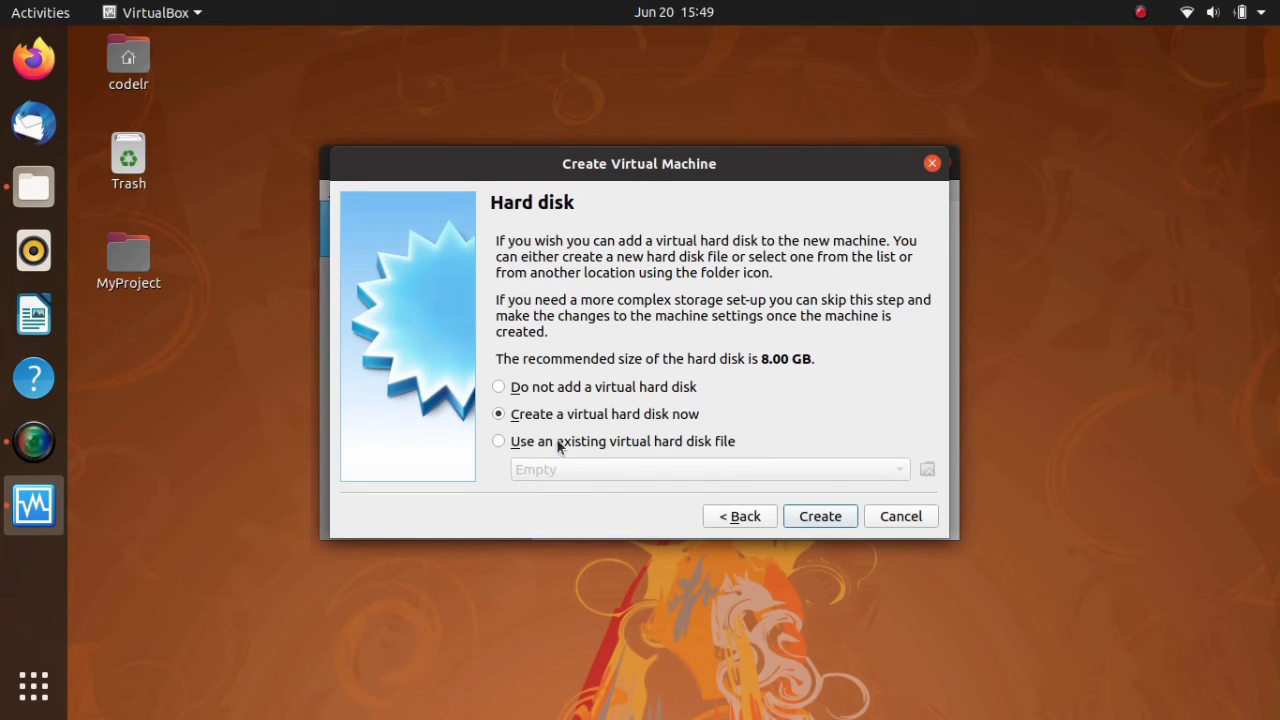
# - Create the Kali virtual machine using the existing virtual hard disk file Kali-Linux-2020.2-vmware-amd64.vmdk from the extracted image folder in Downloads
pyautogui.click(501, 443)
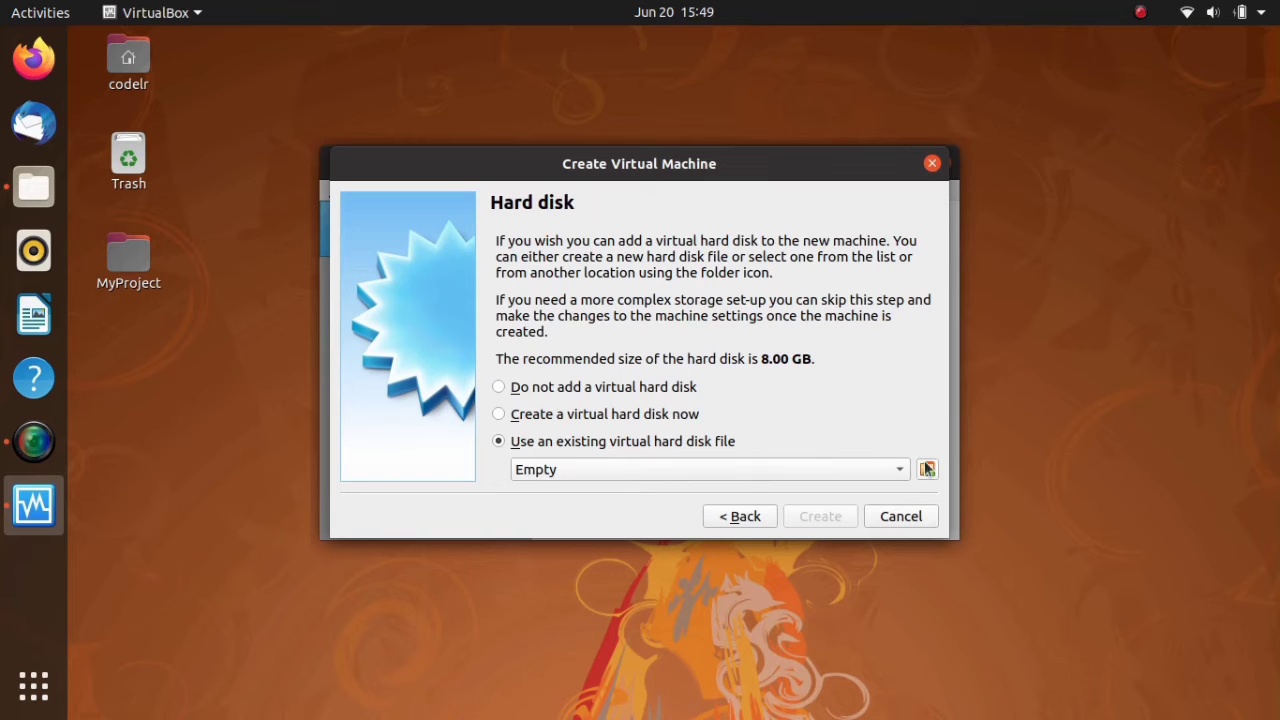
pyautogui.click(928, 470)
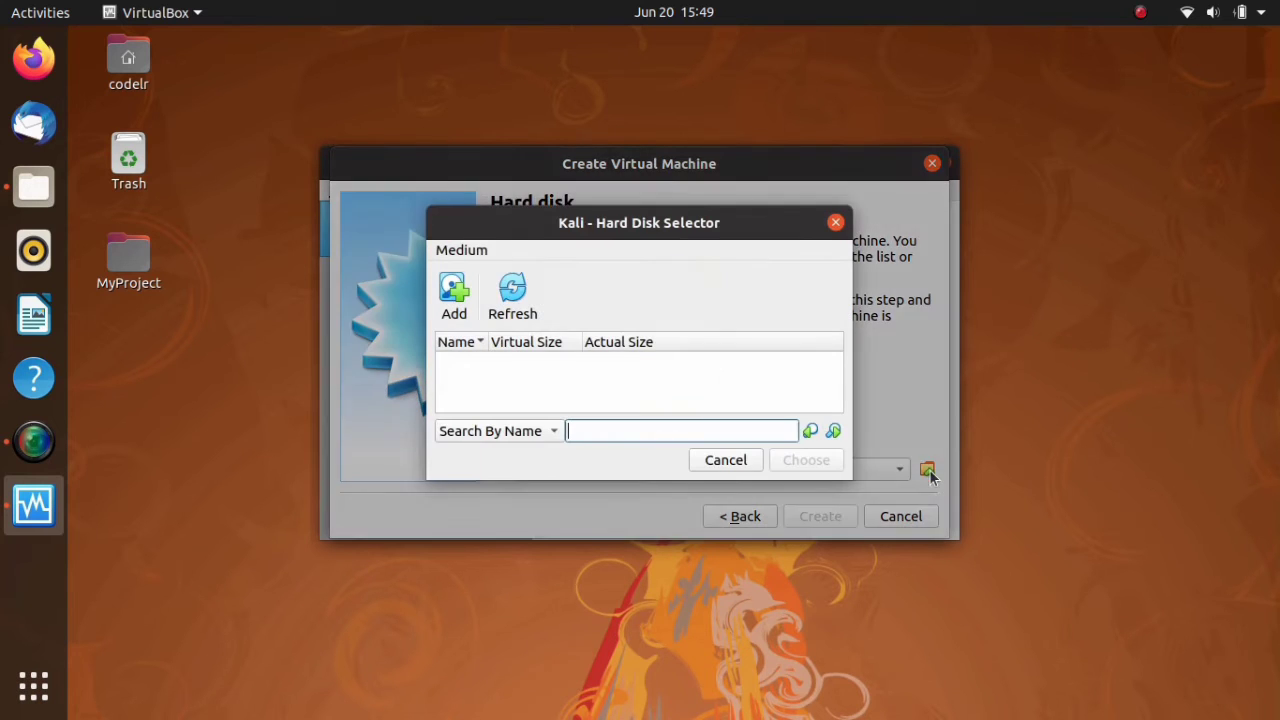
pyautogui.click(470, 303)
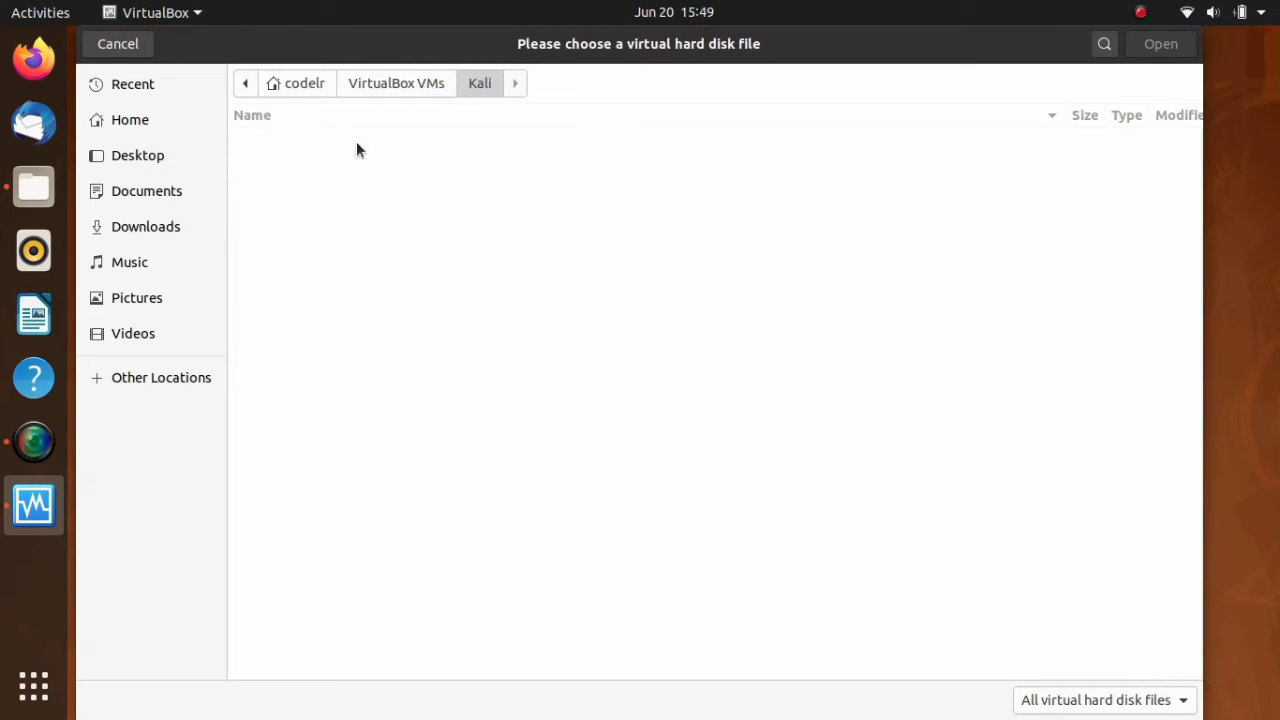
pyautogui.click(127, 230)
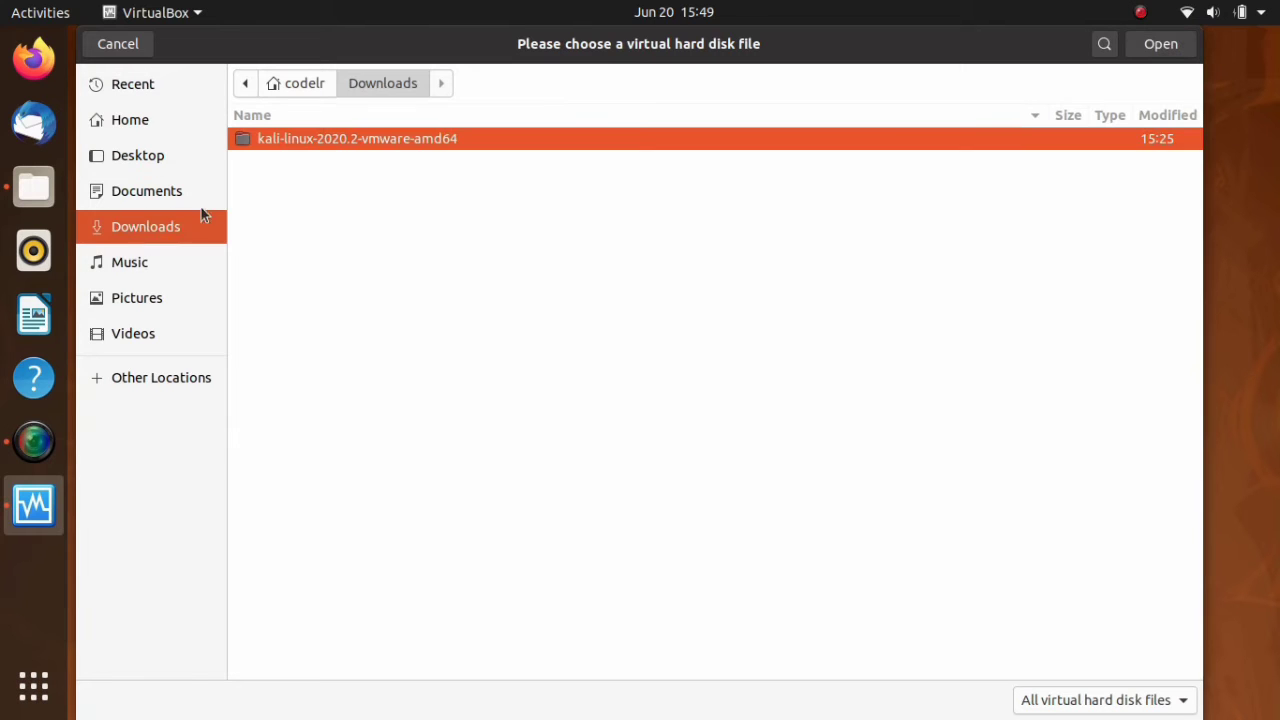
pyautogui.doubleClick(306, 140)
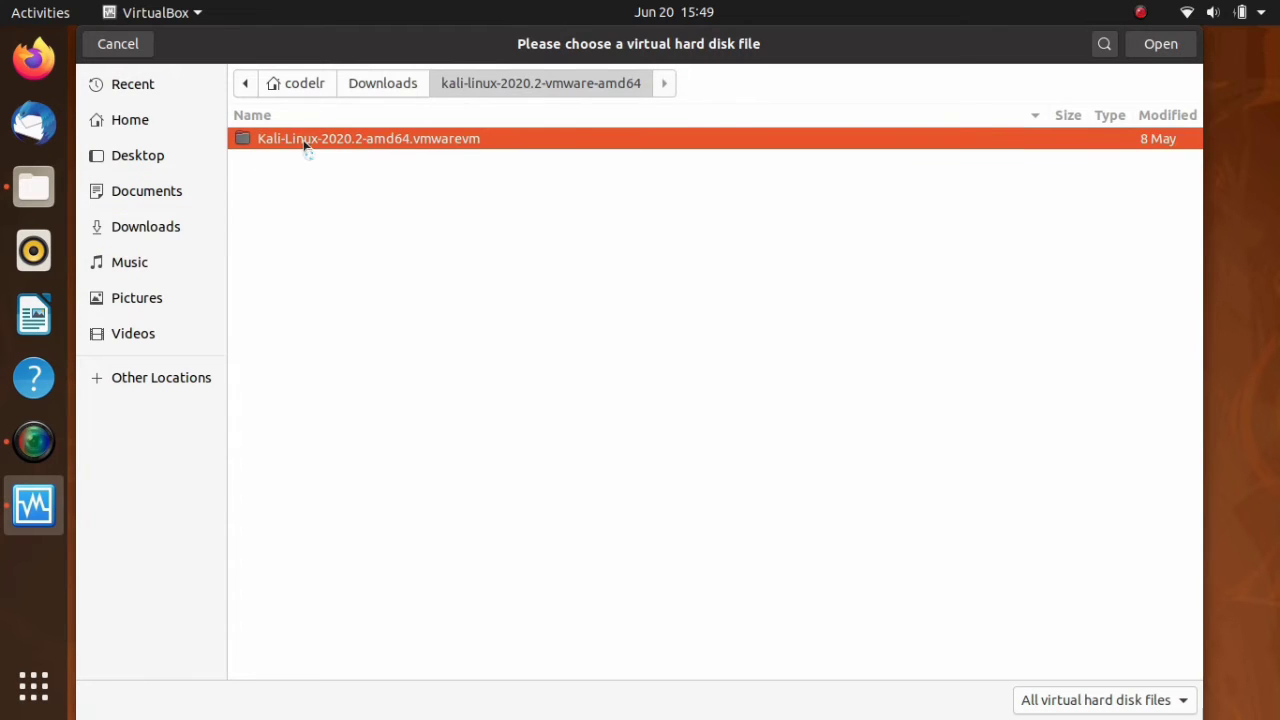
pyautogui.doubleClick(305, 141)
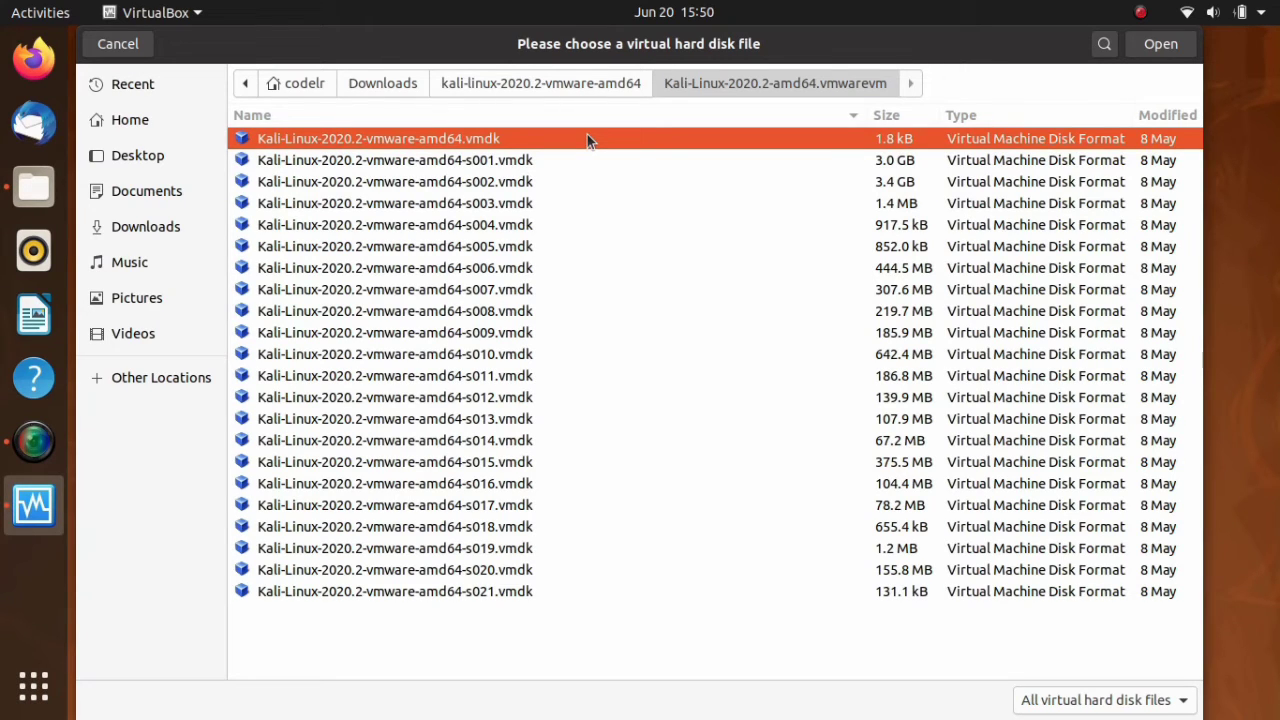
pyautogui.click(1155, 52)
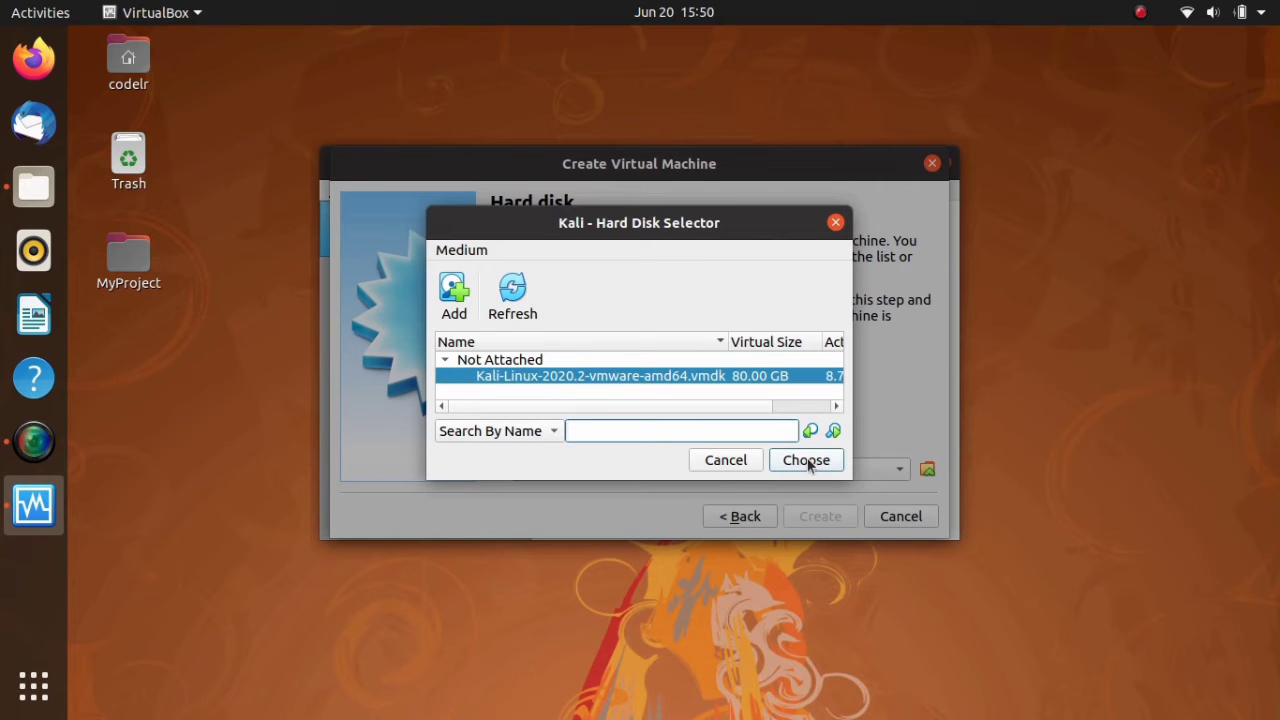
pyautogui.click(807, 461)
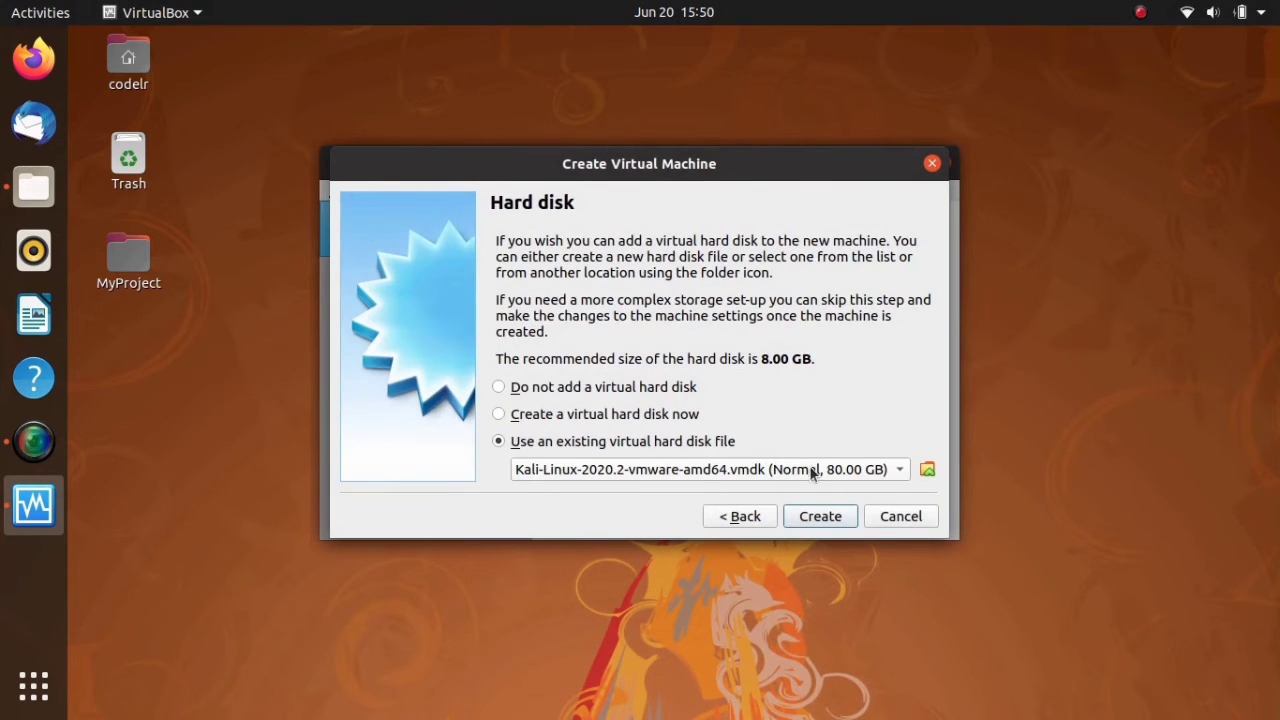
pyautogui.click(822, 516)
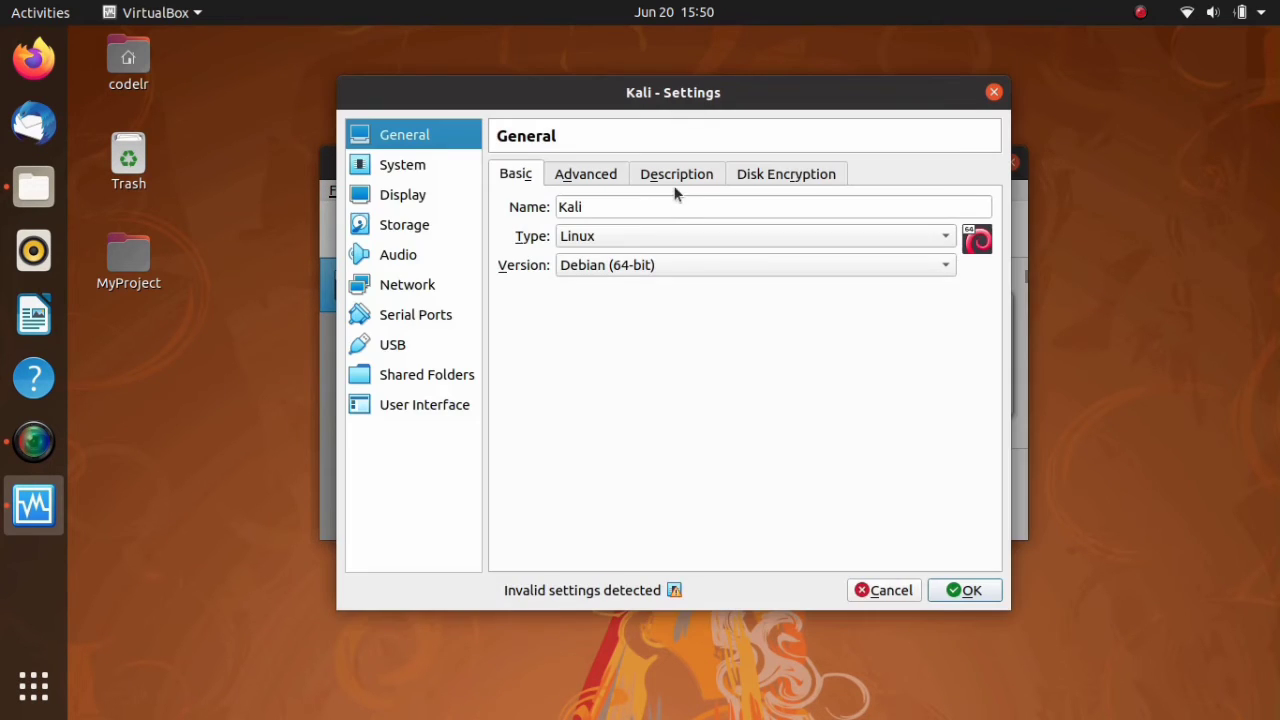
# - Review the Kali machine's General and System settings, including the advanced, description, disk encryption, motherboard and processor options
pyautogui.click(586, 176)
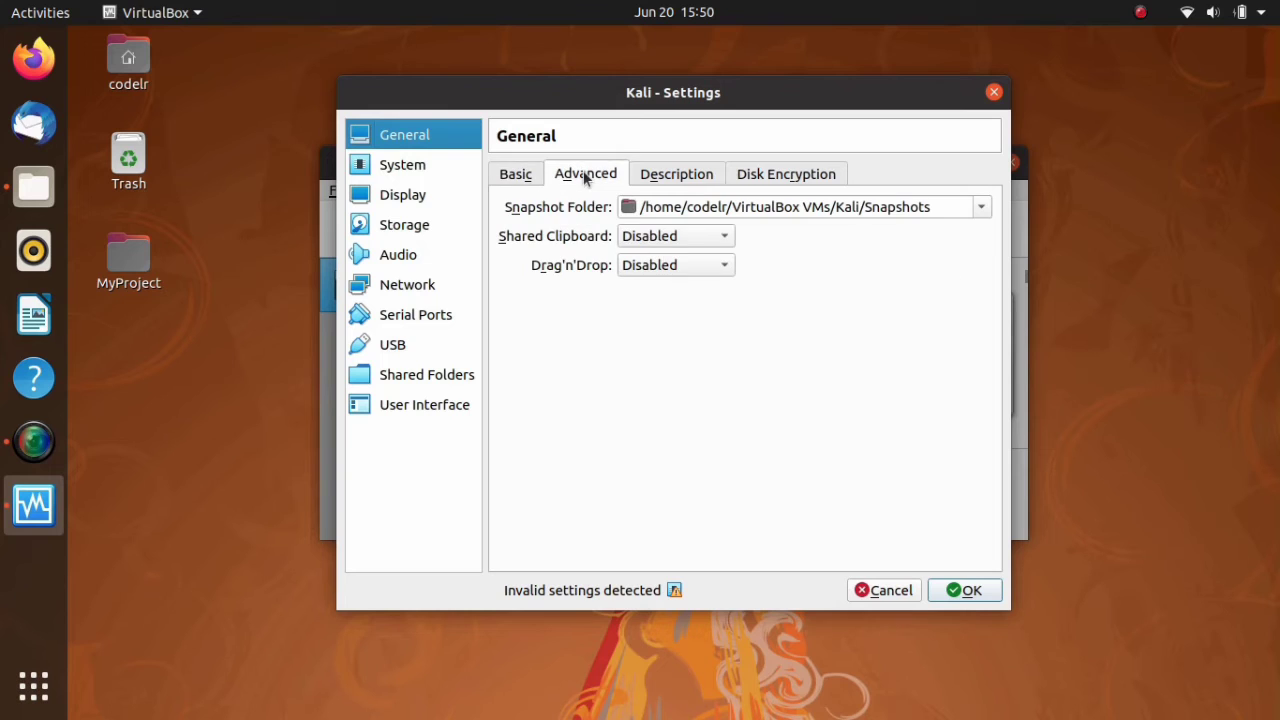
pyautogui.click(648, 177)
pyautogui.click(750, 179)
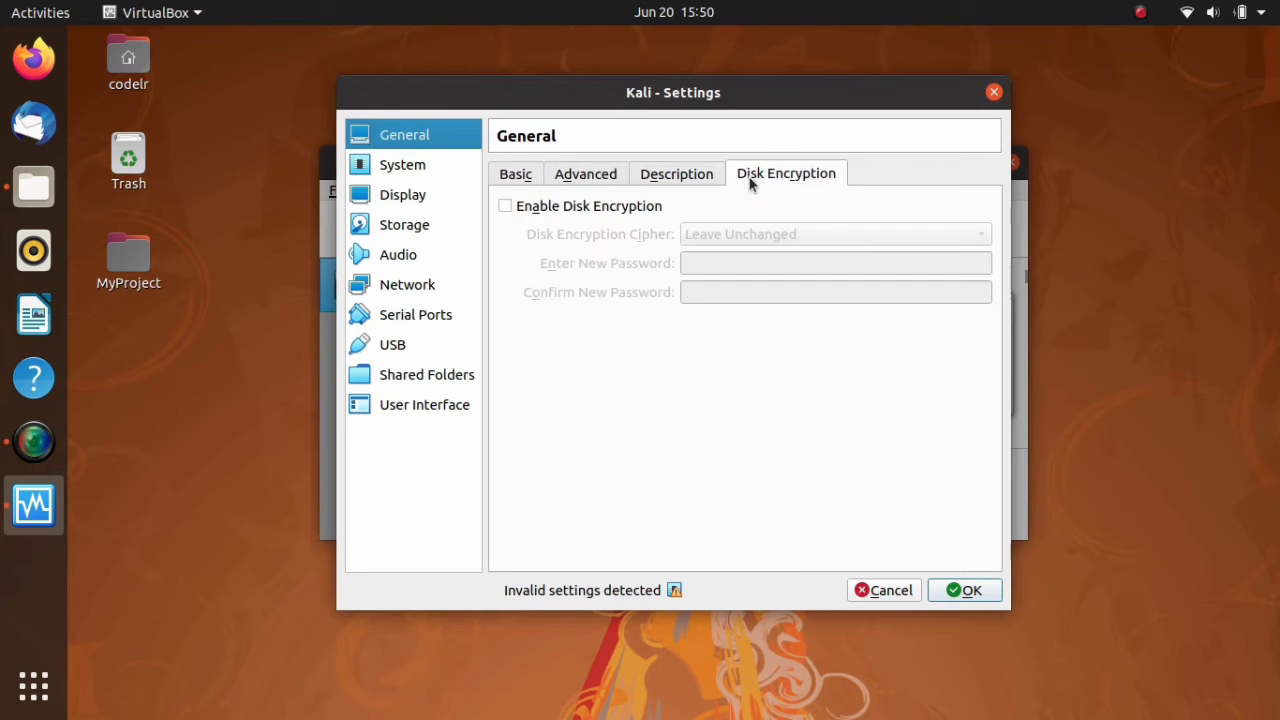
pyautogui.click(401, 169)
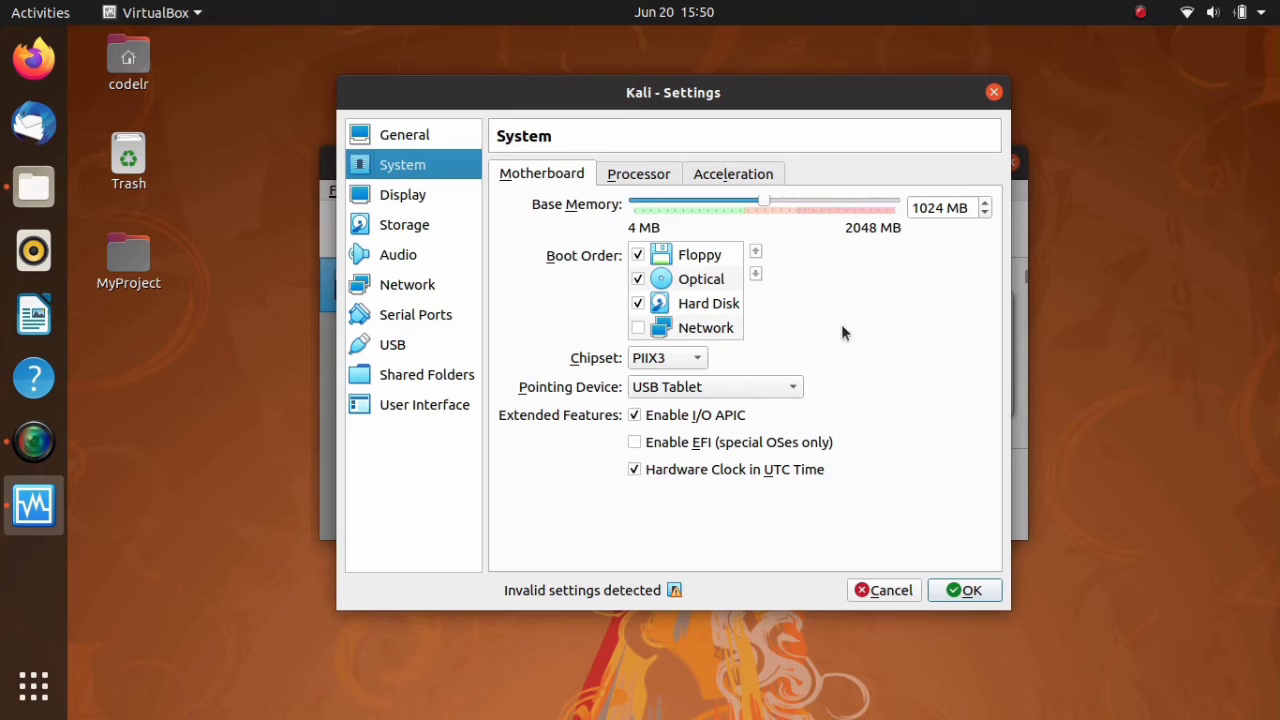
pyautogui.click(660, 168)
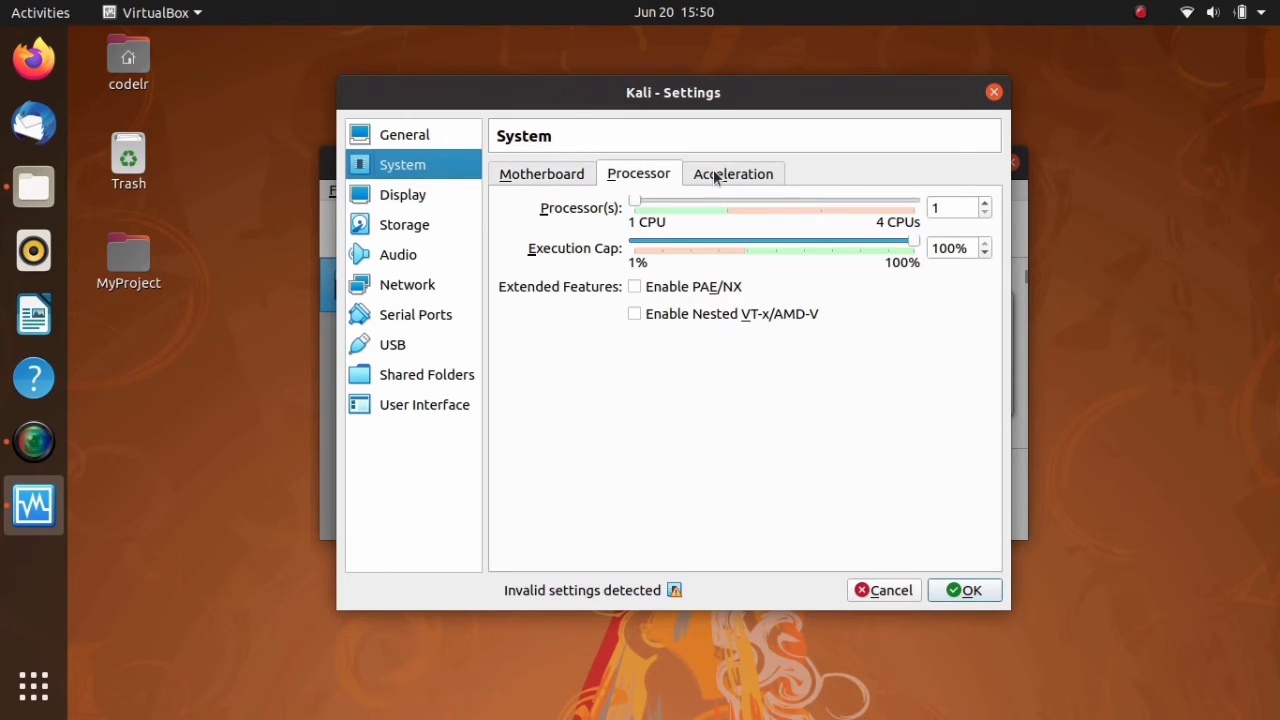
pyautogui.click(404, 134)
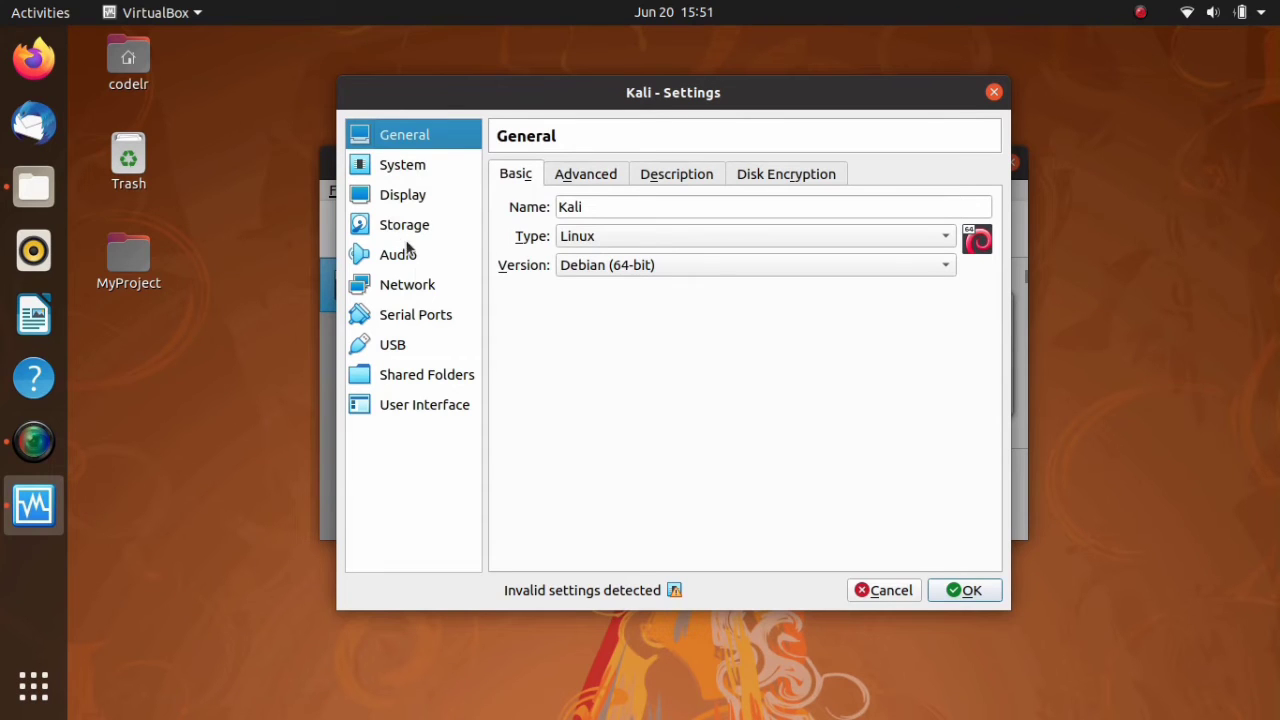
# - Attach the Kali machine's network Adapter 1 to Bridged Adapter and save the settings
pyautogui.click(407, 288)
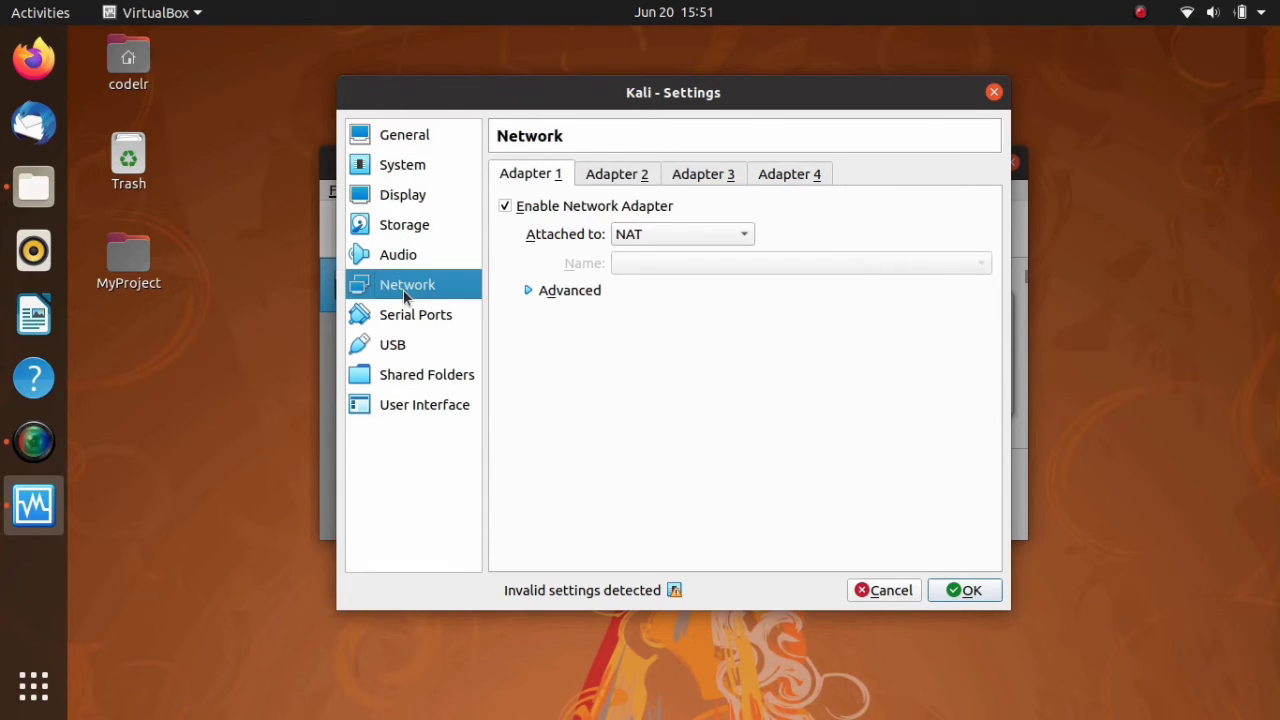
pyautogui.click(628, 240)
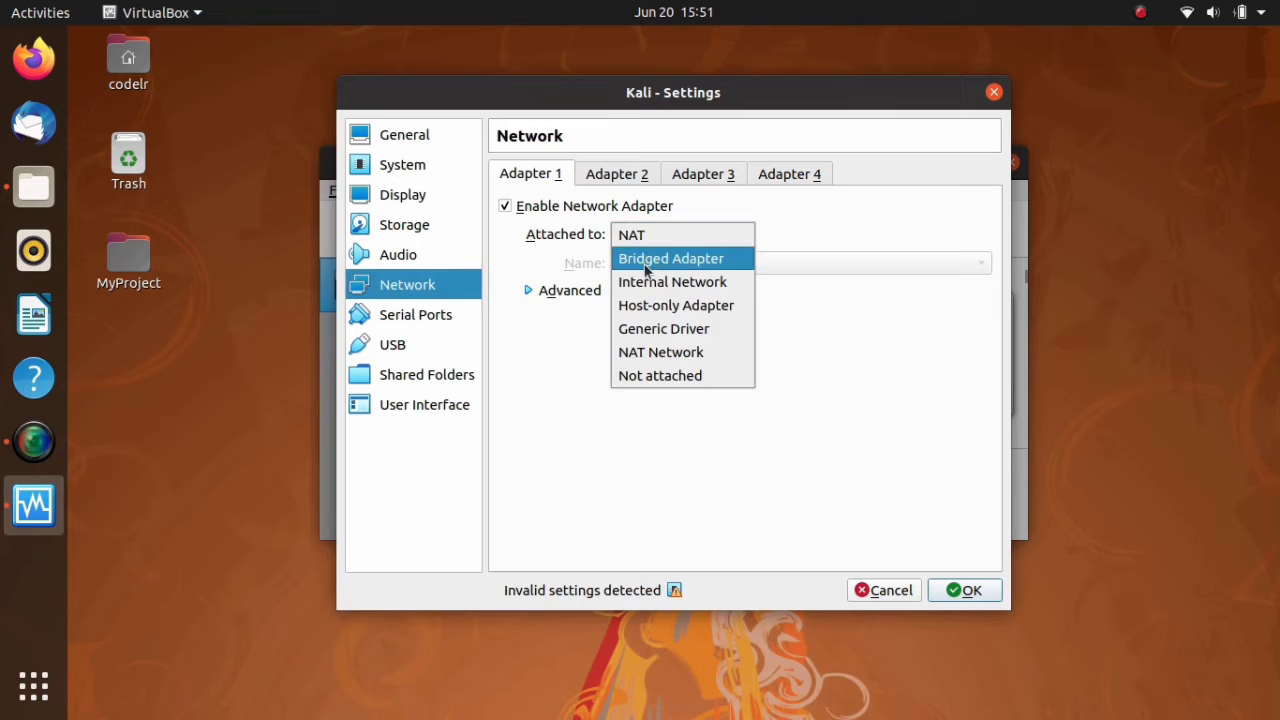
pyautogui.click(645, 258)
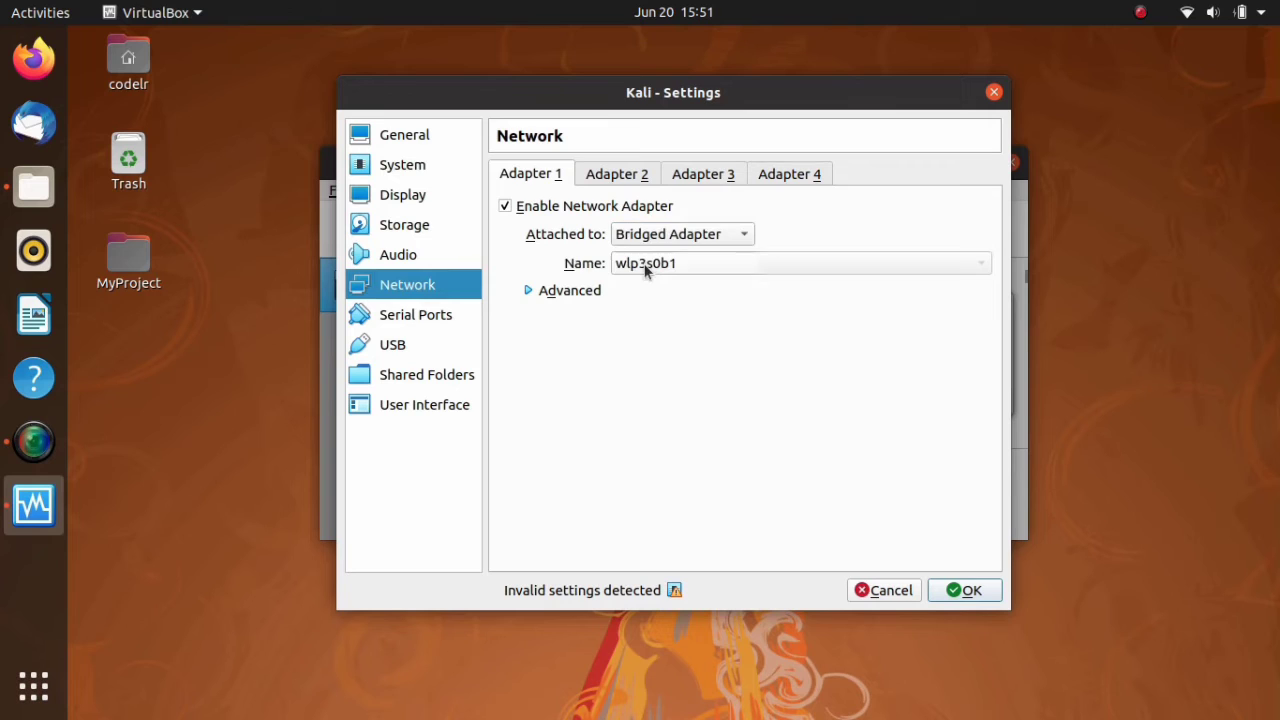
pyautogui.click(965, 591)
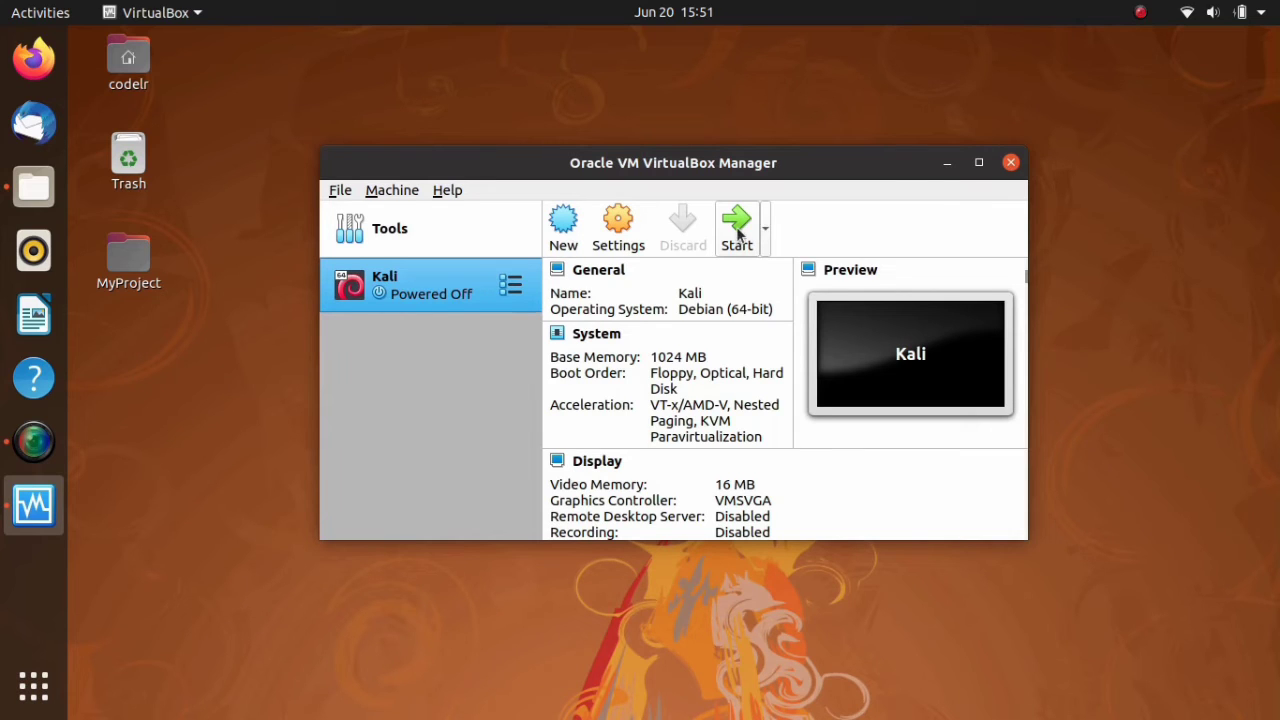
# - Start the Kali virtual machine, boot Kali GNU/Linux, and maximize its window with the information messages dismissed
pyautogui.click(736, 229)
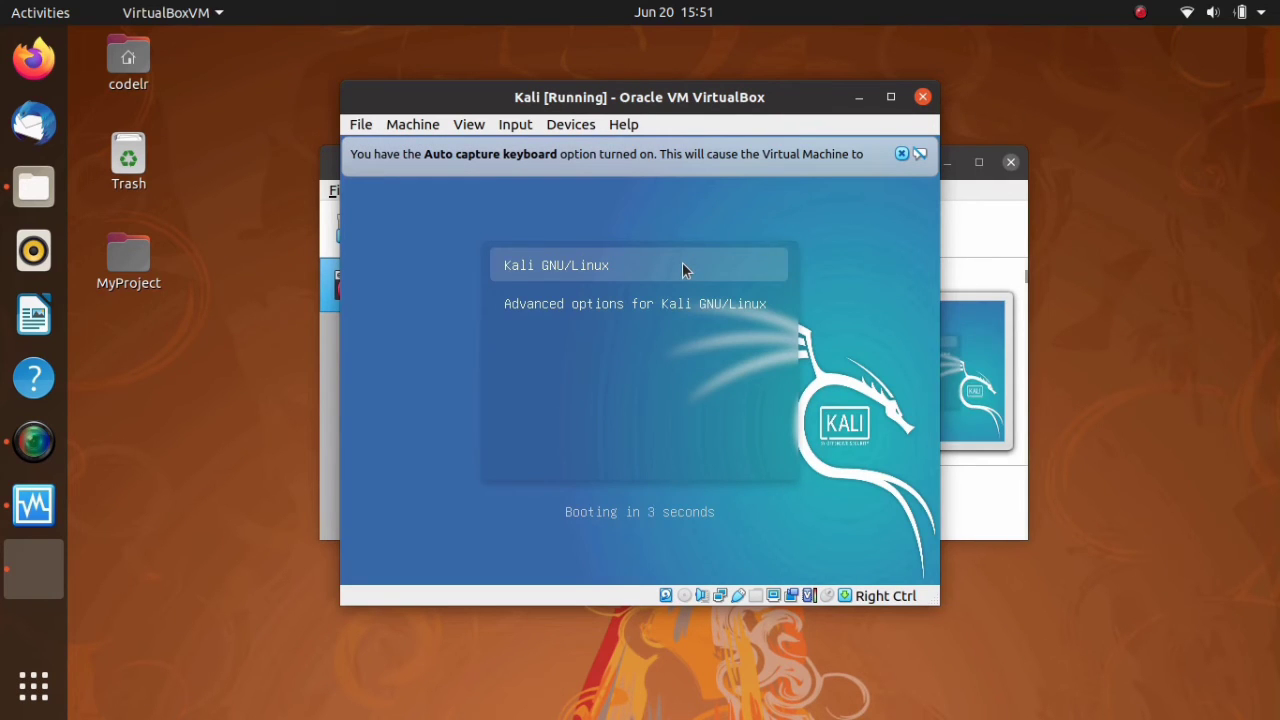
pyautogui.press('Return')
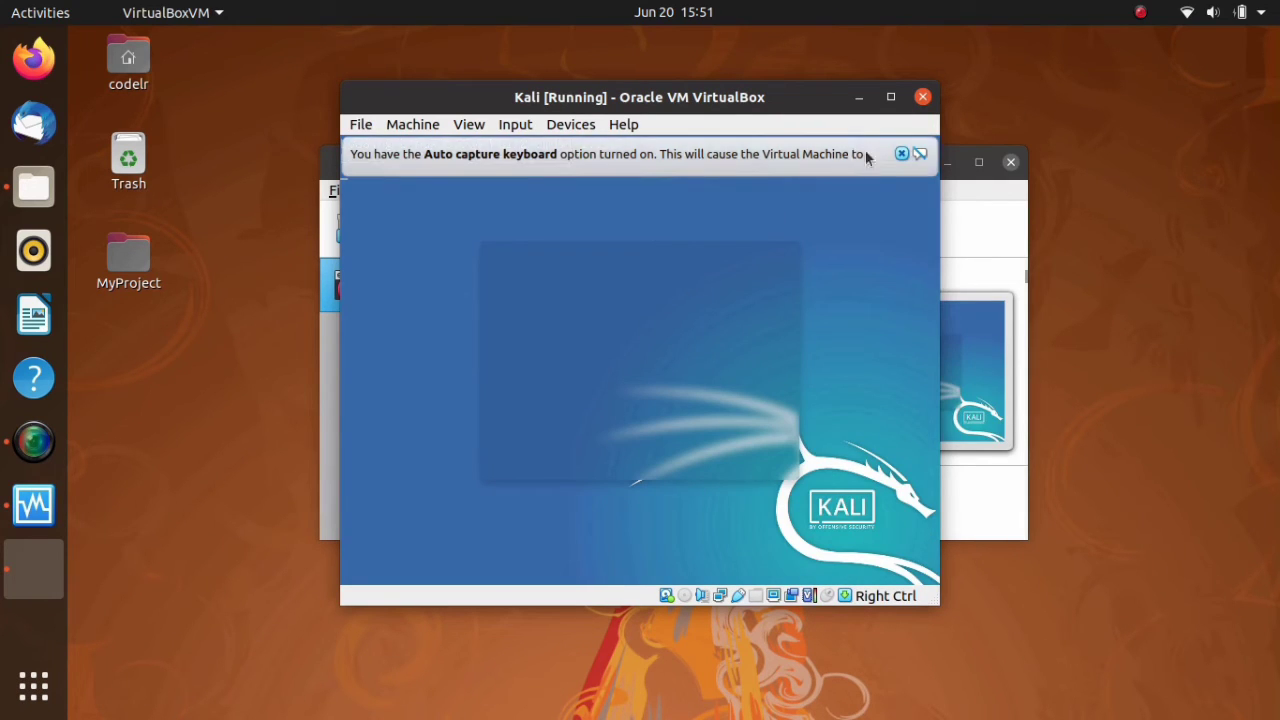
pyautogui.click(900, 154)
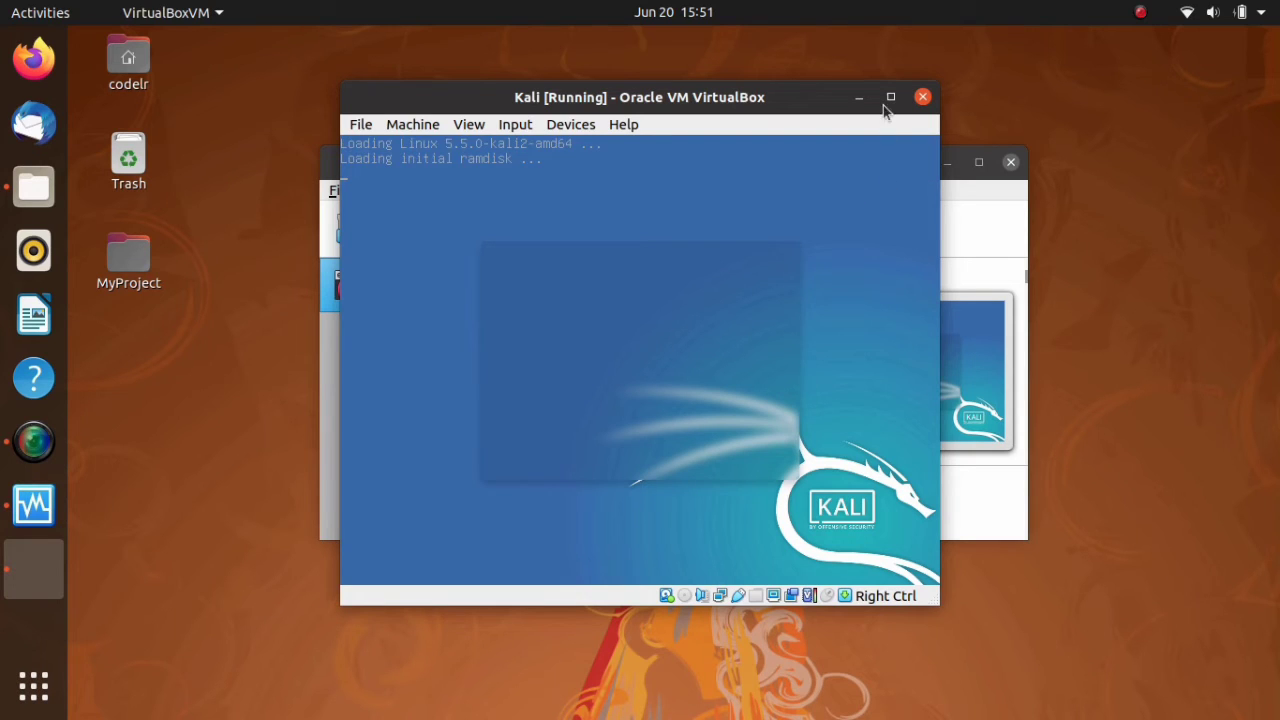
pyautogui.click(889, 97)
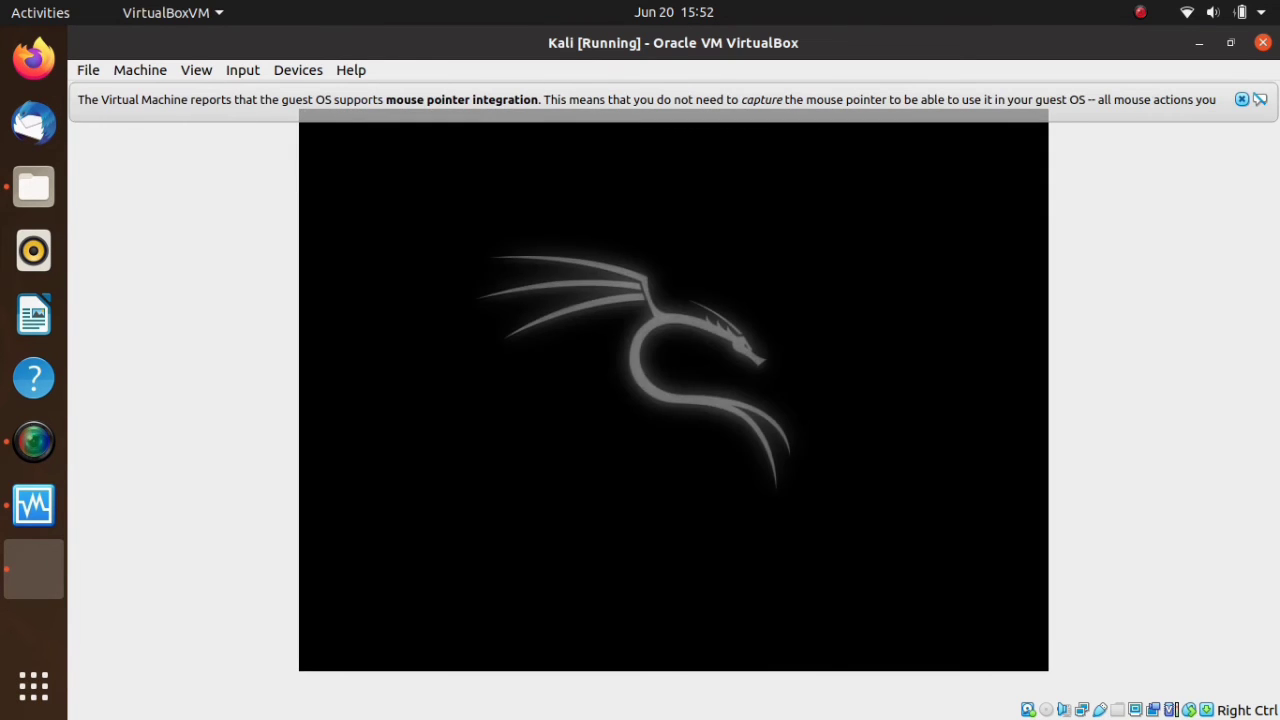
pyautogui.click(1241, 100)
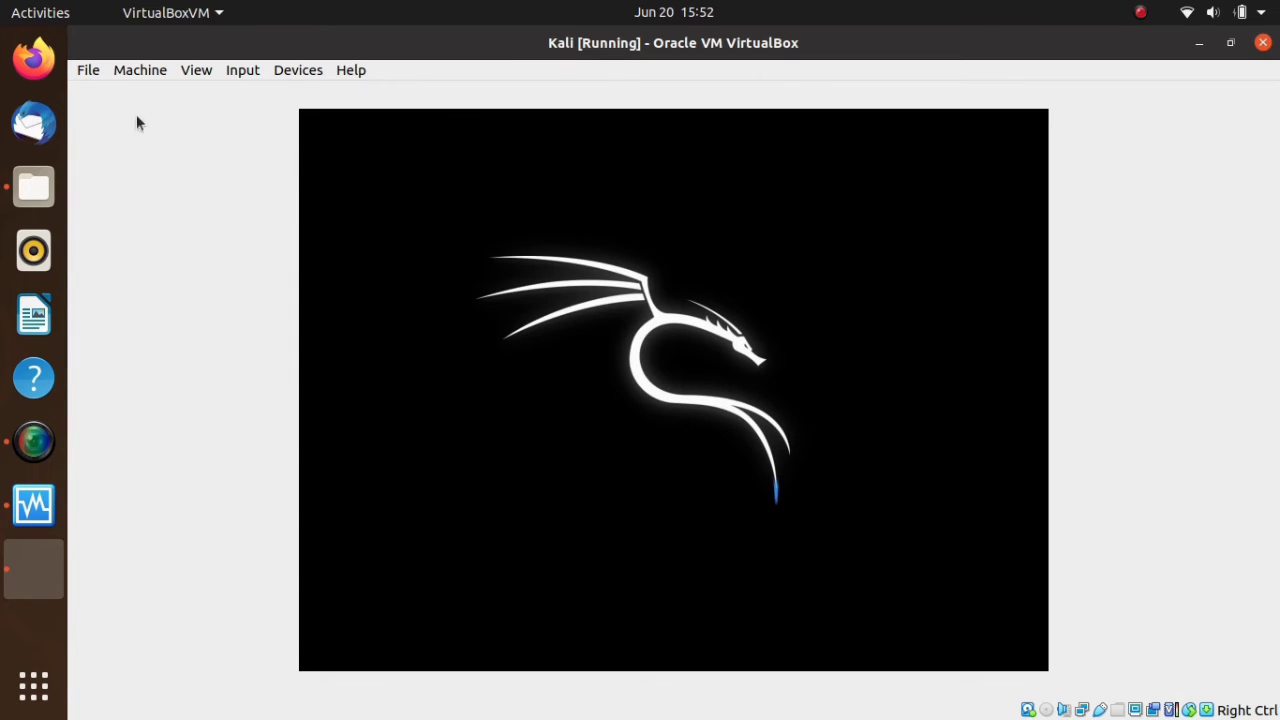
pyautogui.click(89, 72)
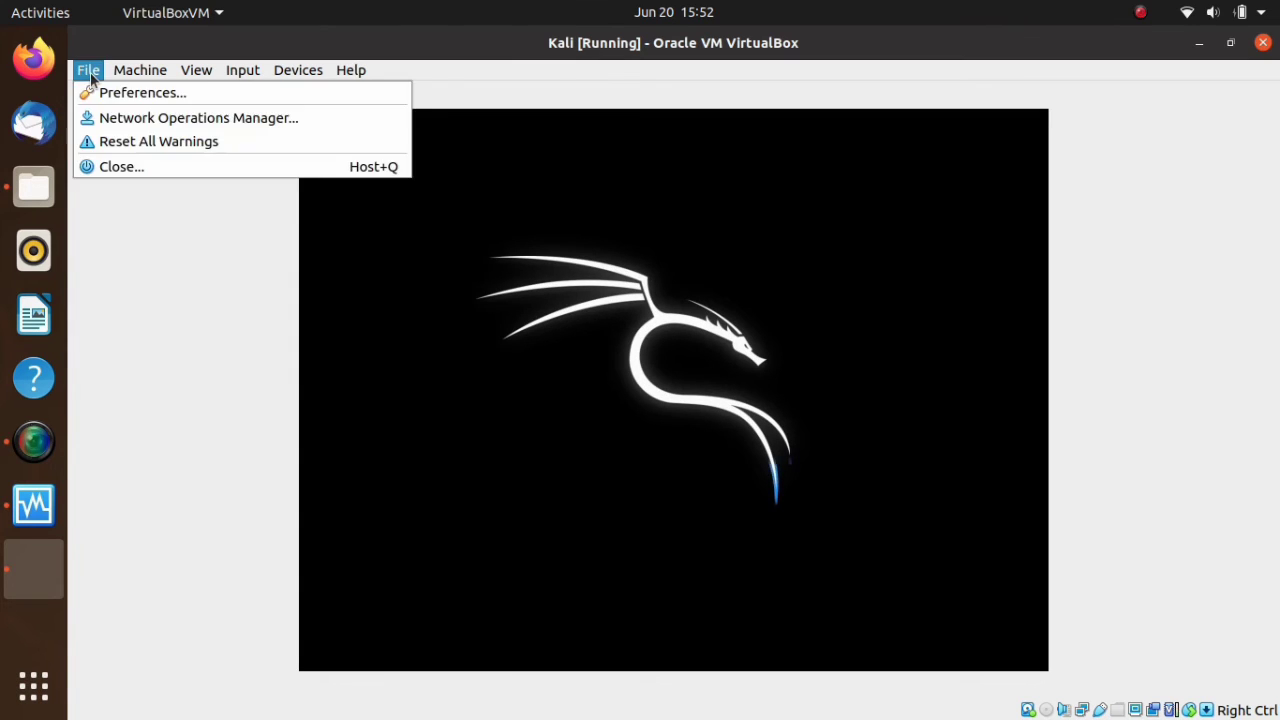
pyautogui.click(201, 74)
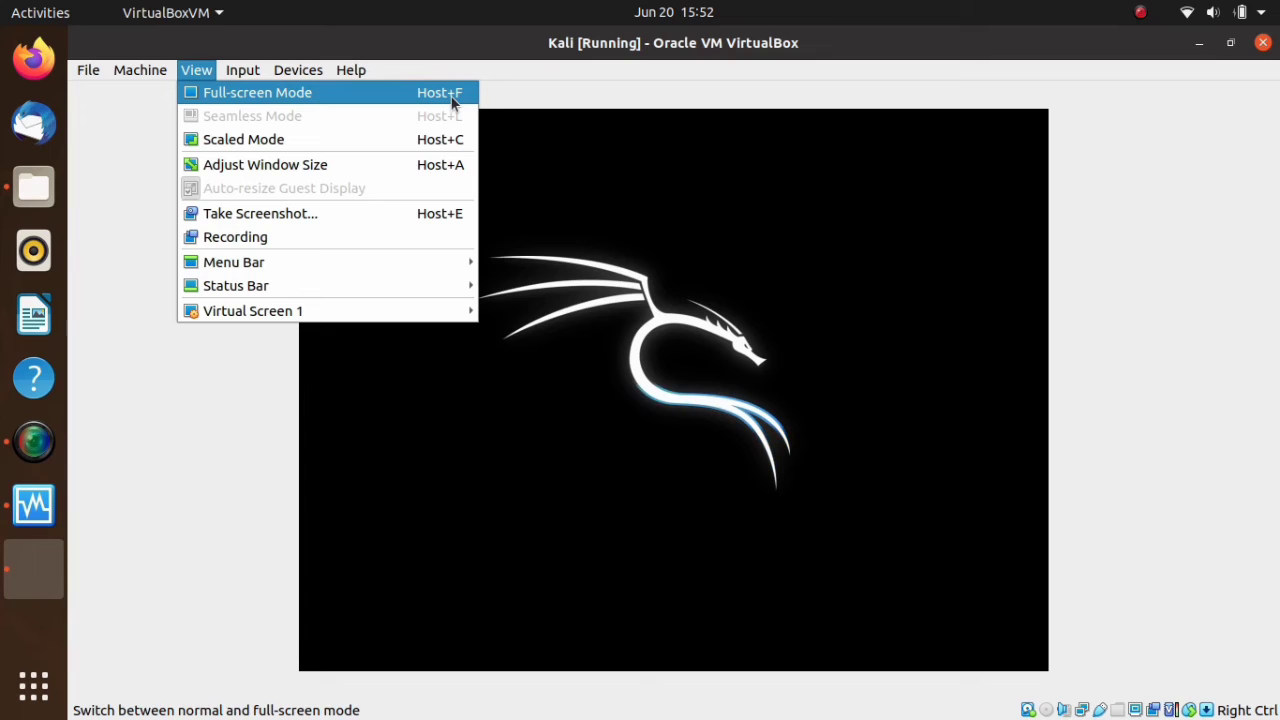
pyautogui.click(491, 109)
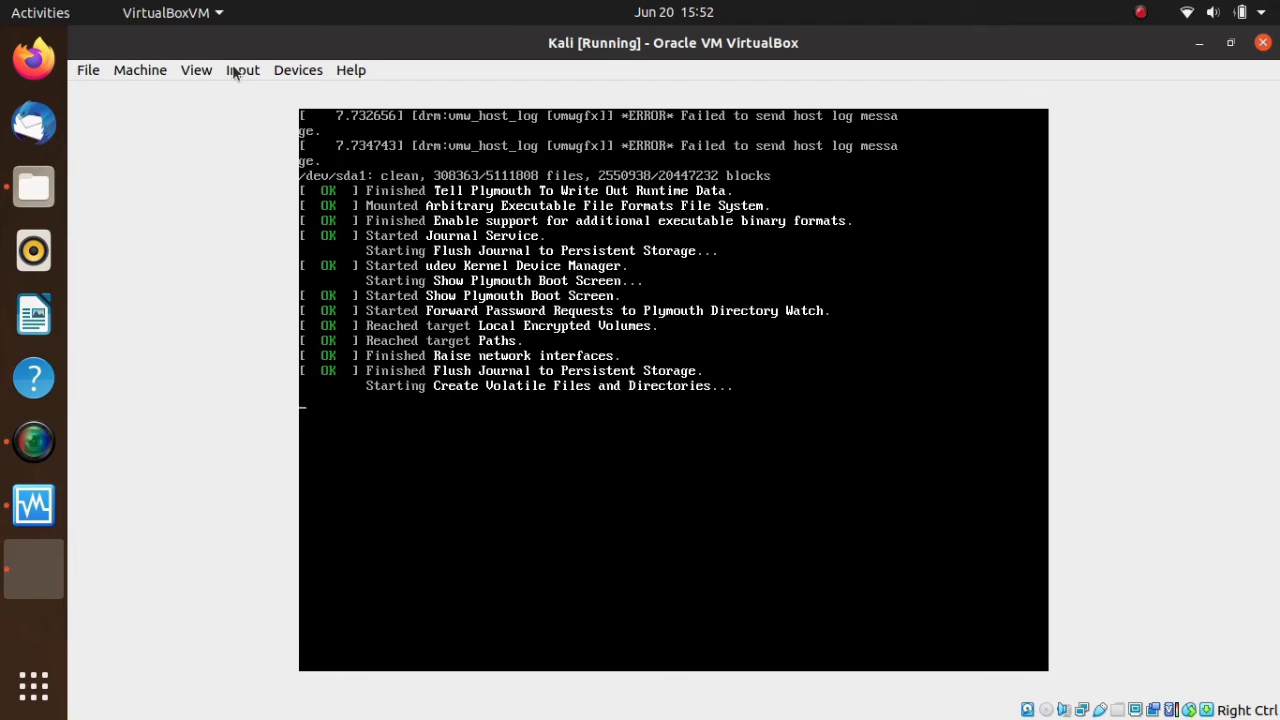
pyautogui.click(208, 76)
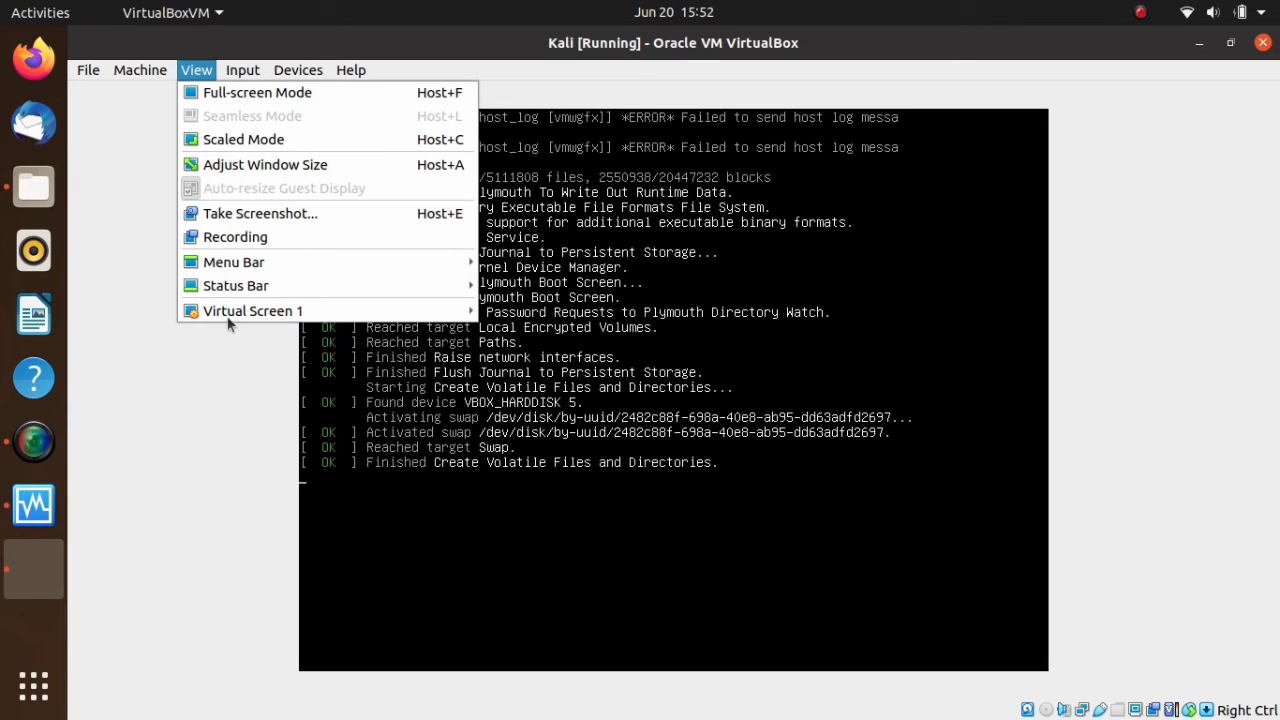
pyautogui.click(184, 417)
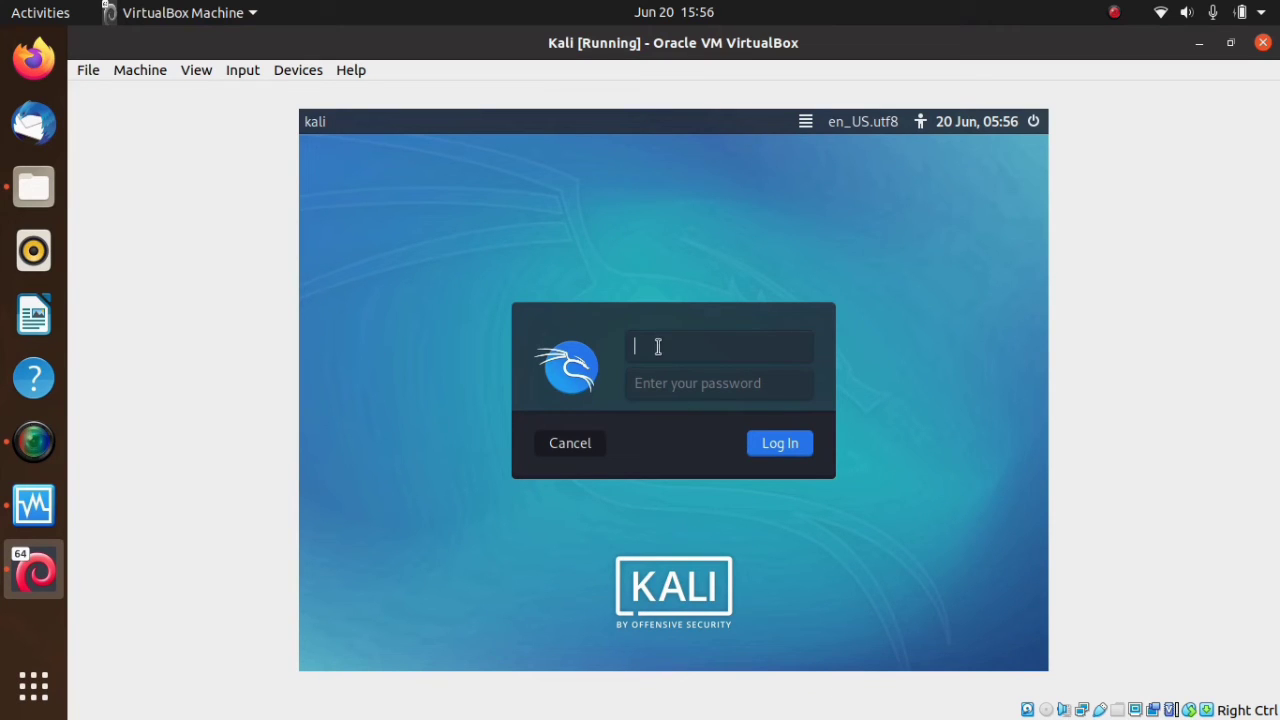
# - Log in to Kali with the username kali and the account password, and look over the applications menu
pyautogui.write('kali')
pyautogui.click(671, 384)
pyautogui.write('kali')
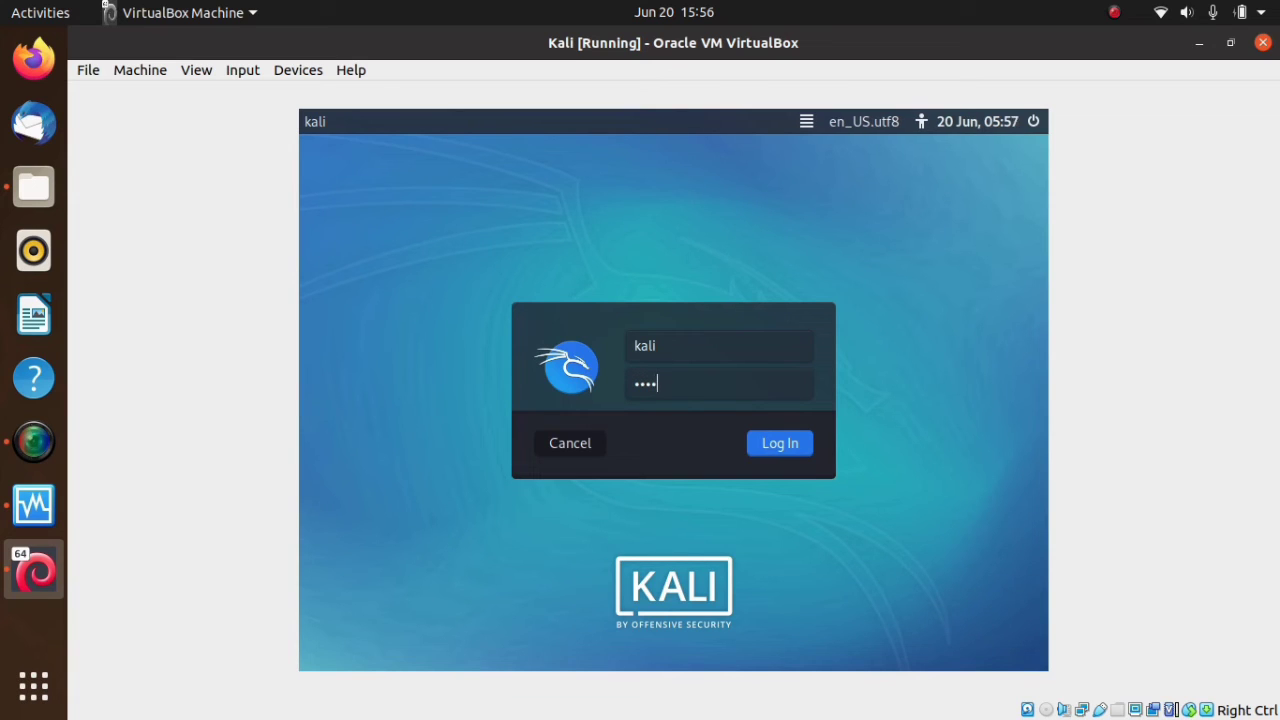
pyautogui.click(775, 448)
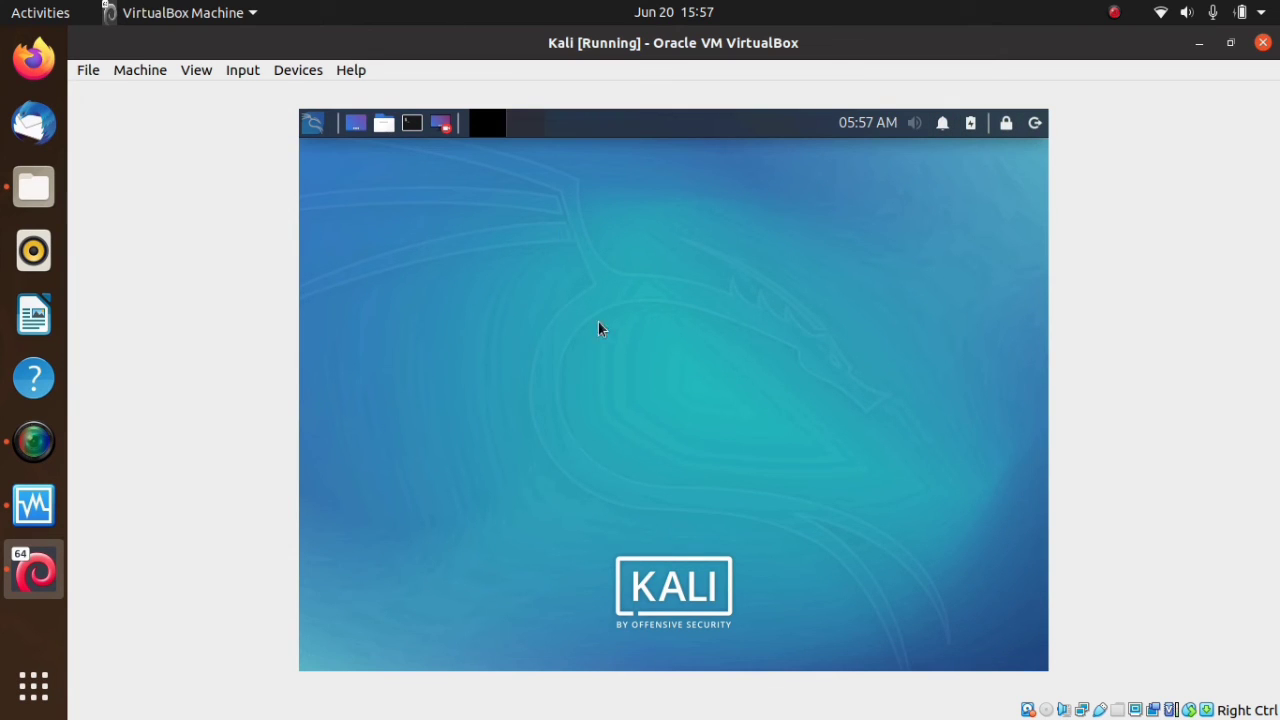
pyautogui.click(314, 124)
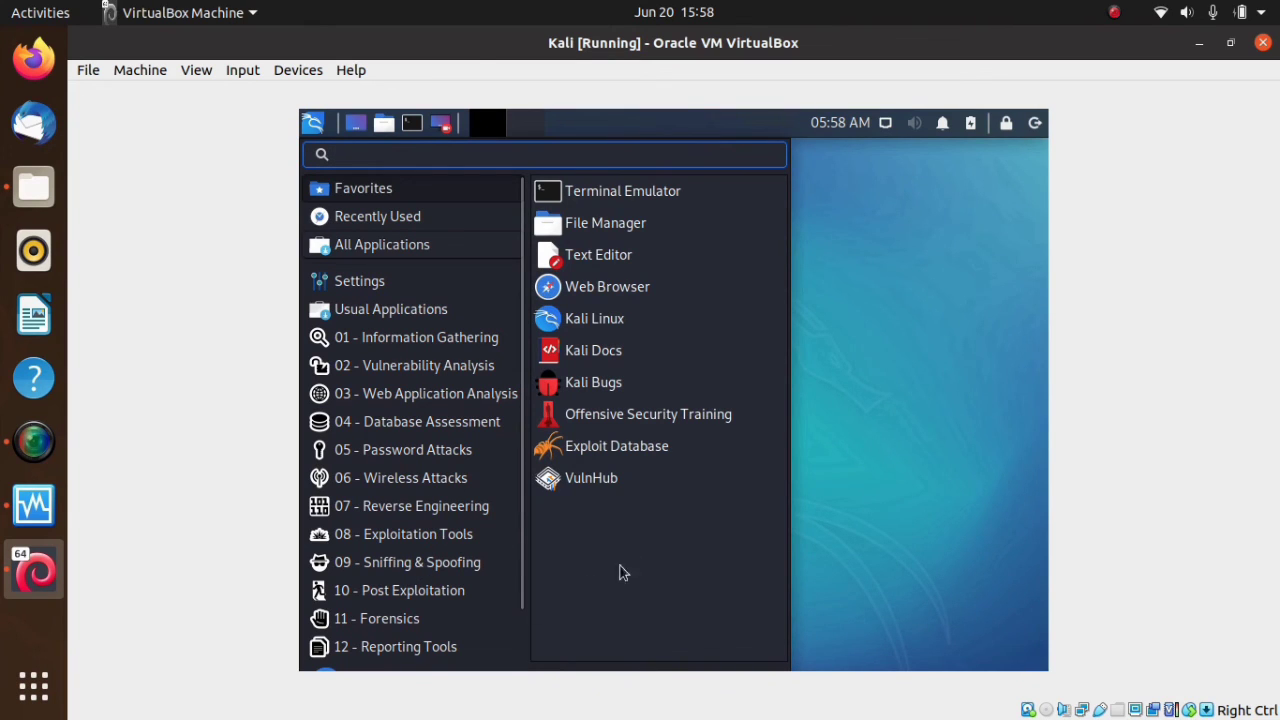
pyautogui.click(888, 340)
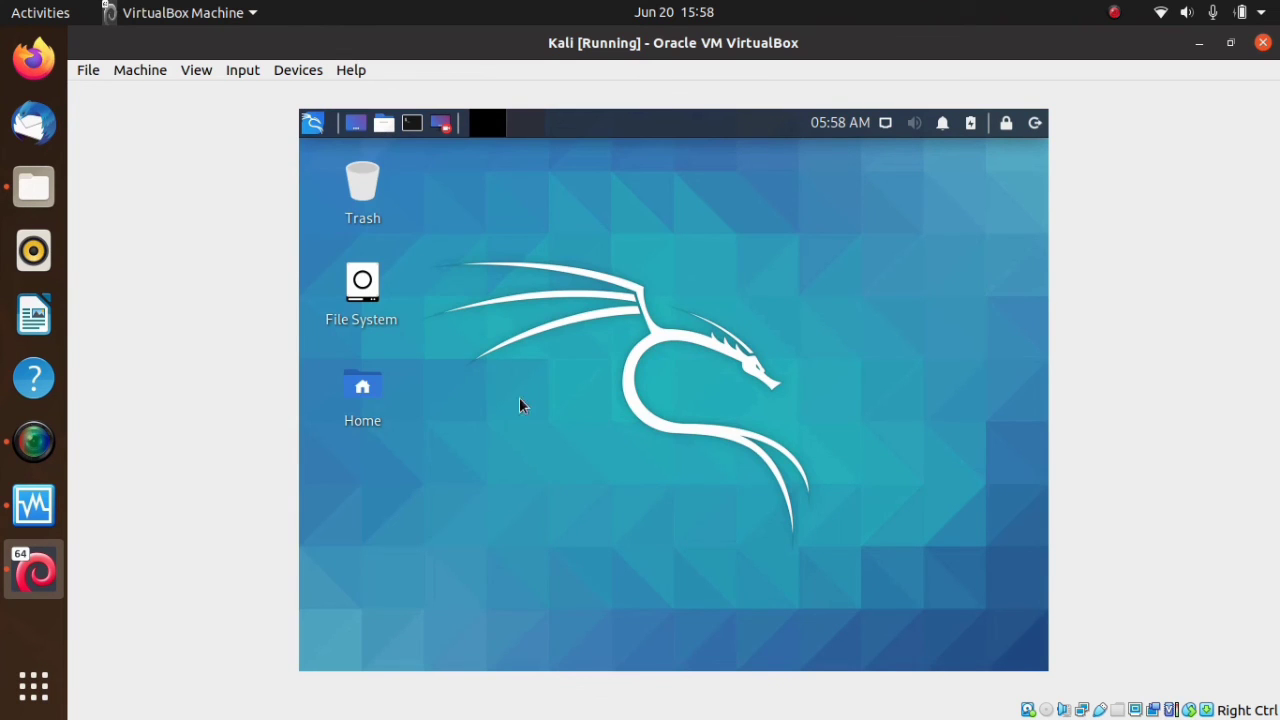
# - Switch the Kali virtual machine to Scaled Mode and maximize its window
pyautogui.click(195, 76)
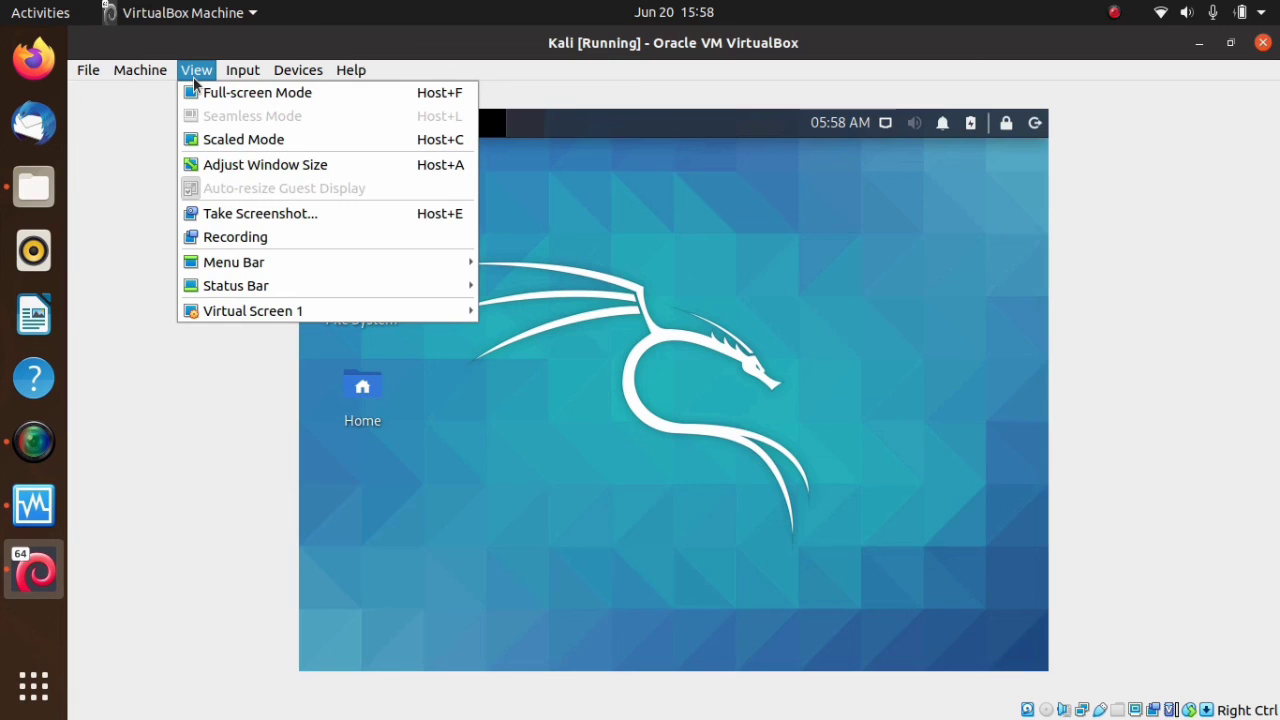
pyautogui.click(257, 140)
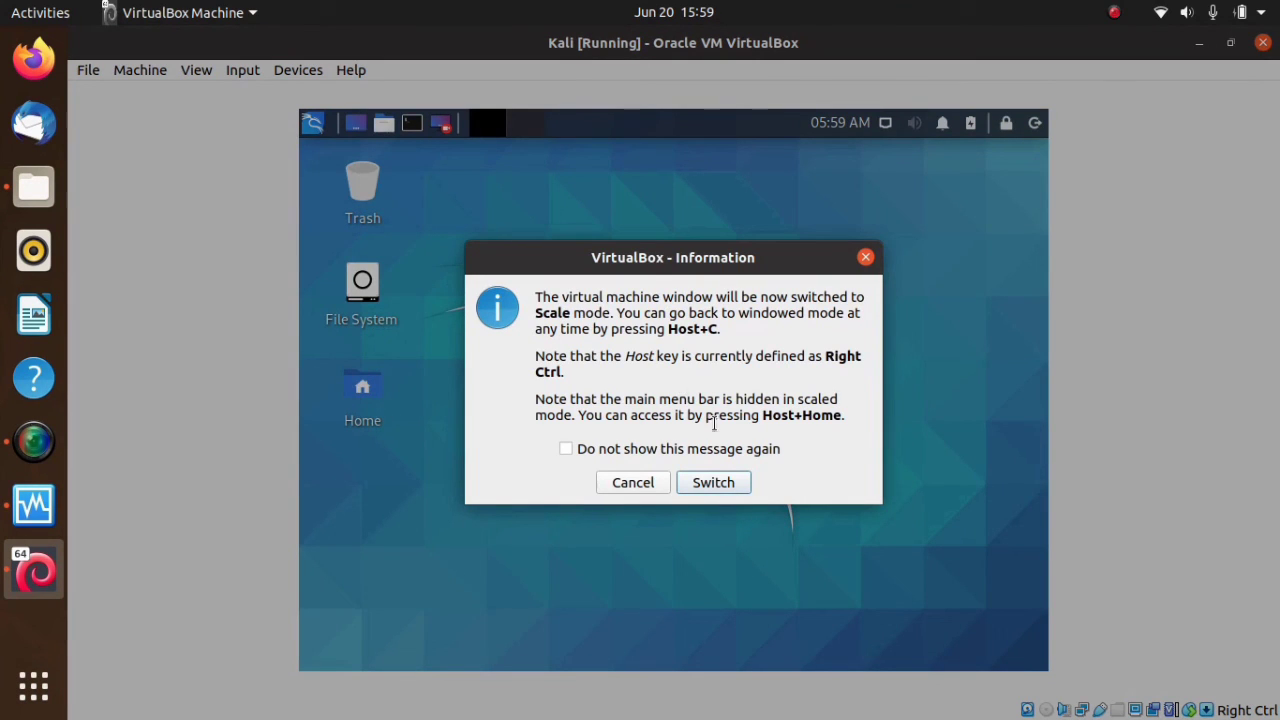
pyautogui.click(713, 483)
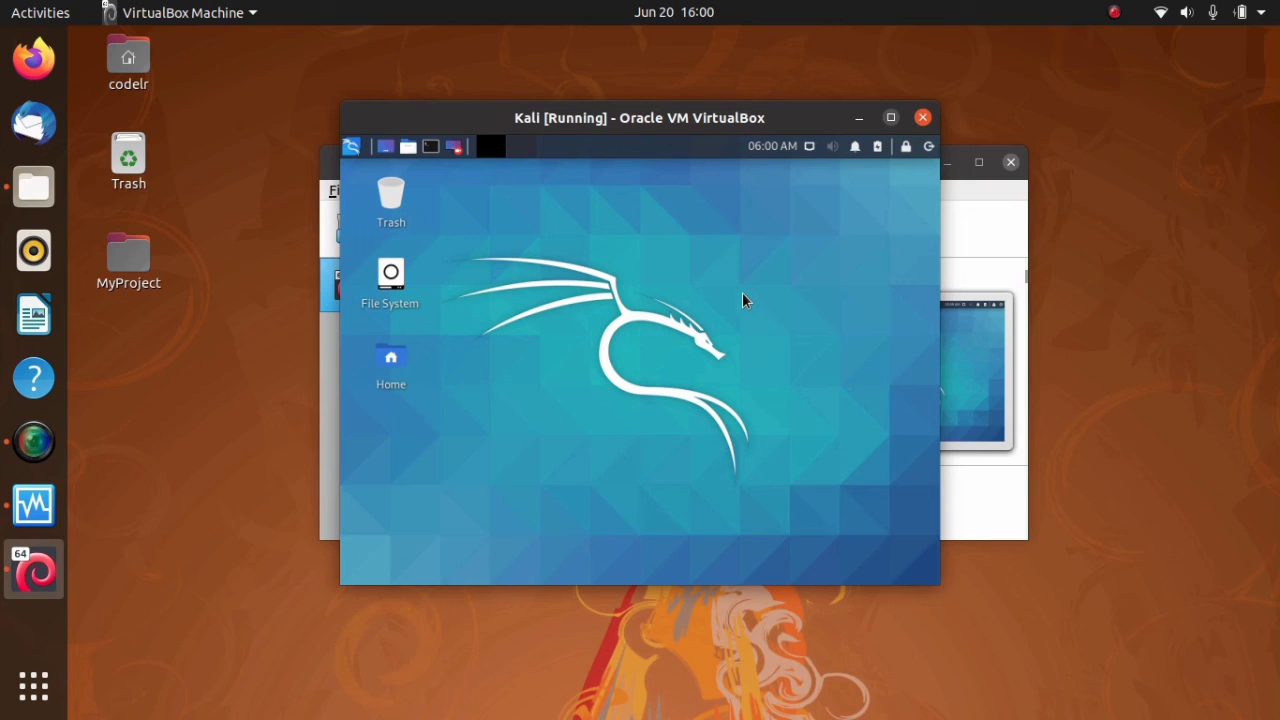
pyautogui.press('super+Up')
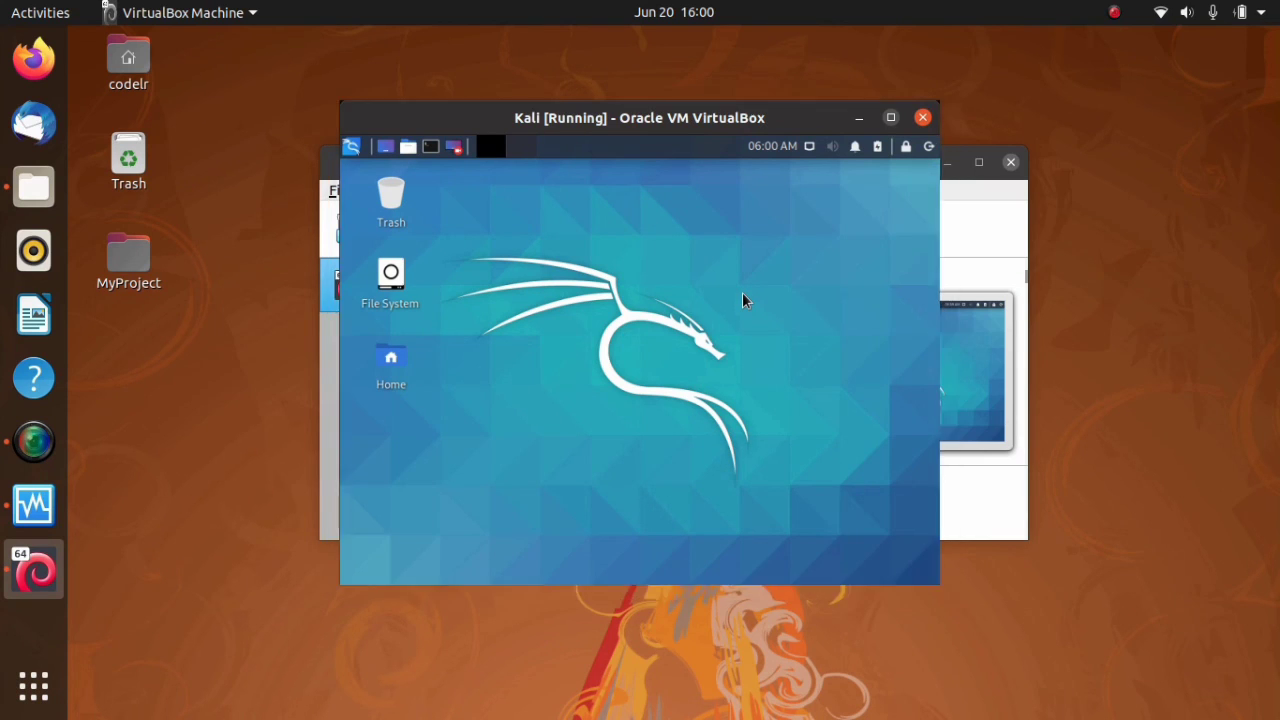